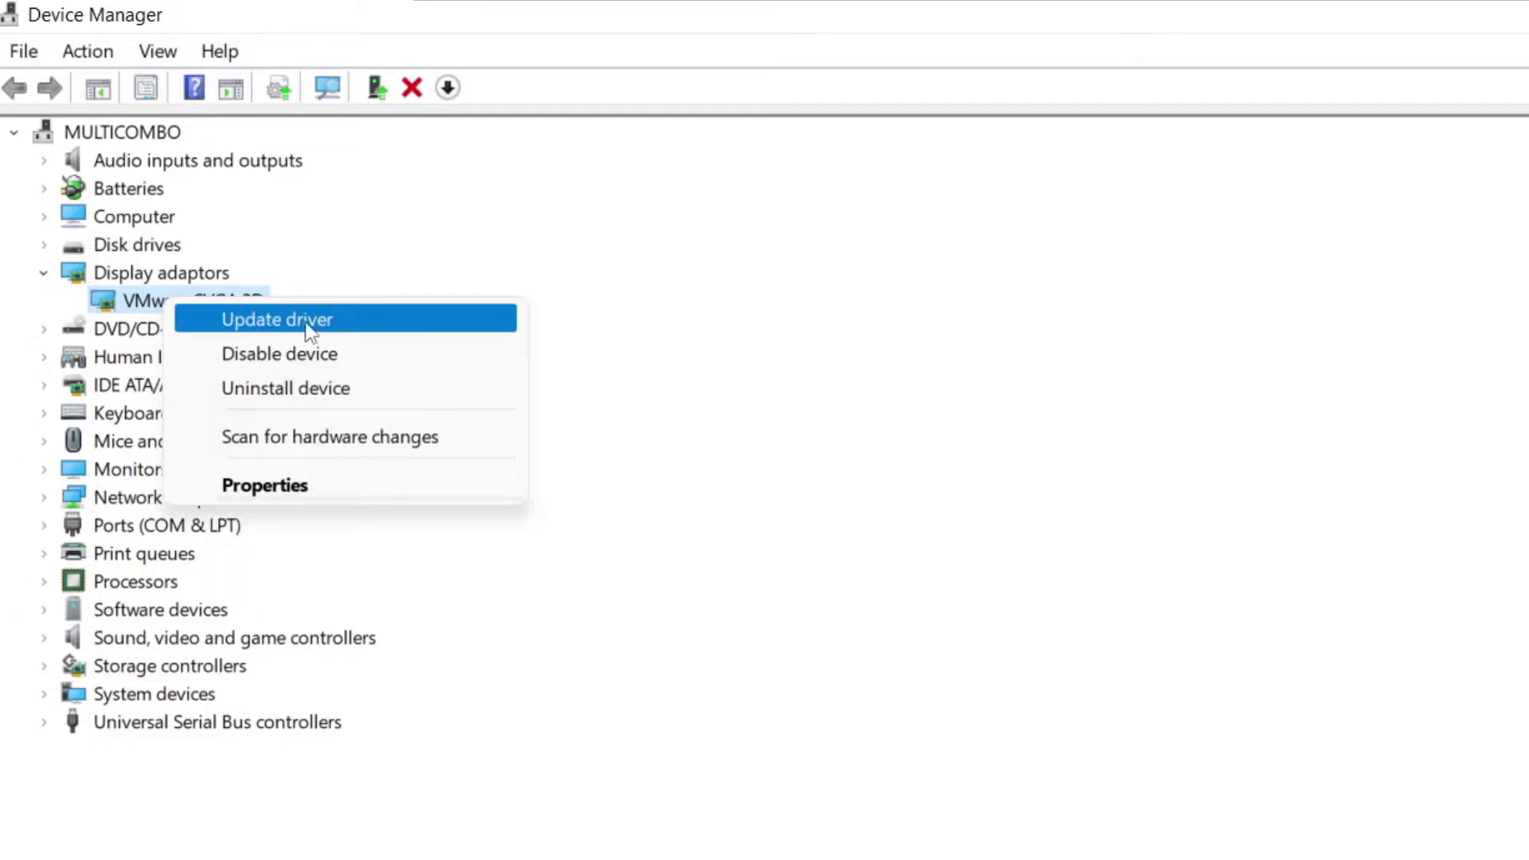
# Step: Update the VMware SVGA 3D display adaptor's driver using the automatic driver search, and close the update wizard
pyautogui.click(337, 319)
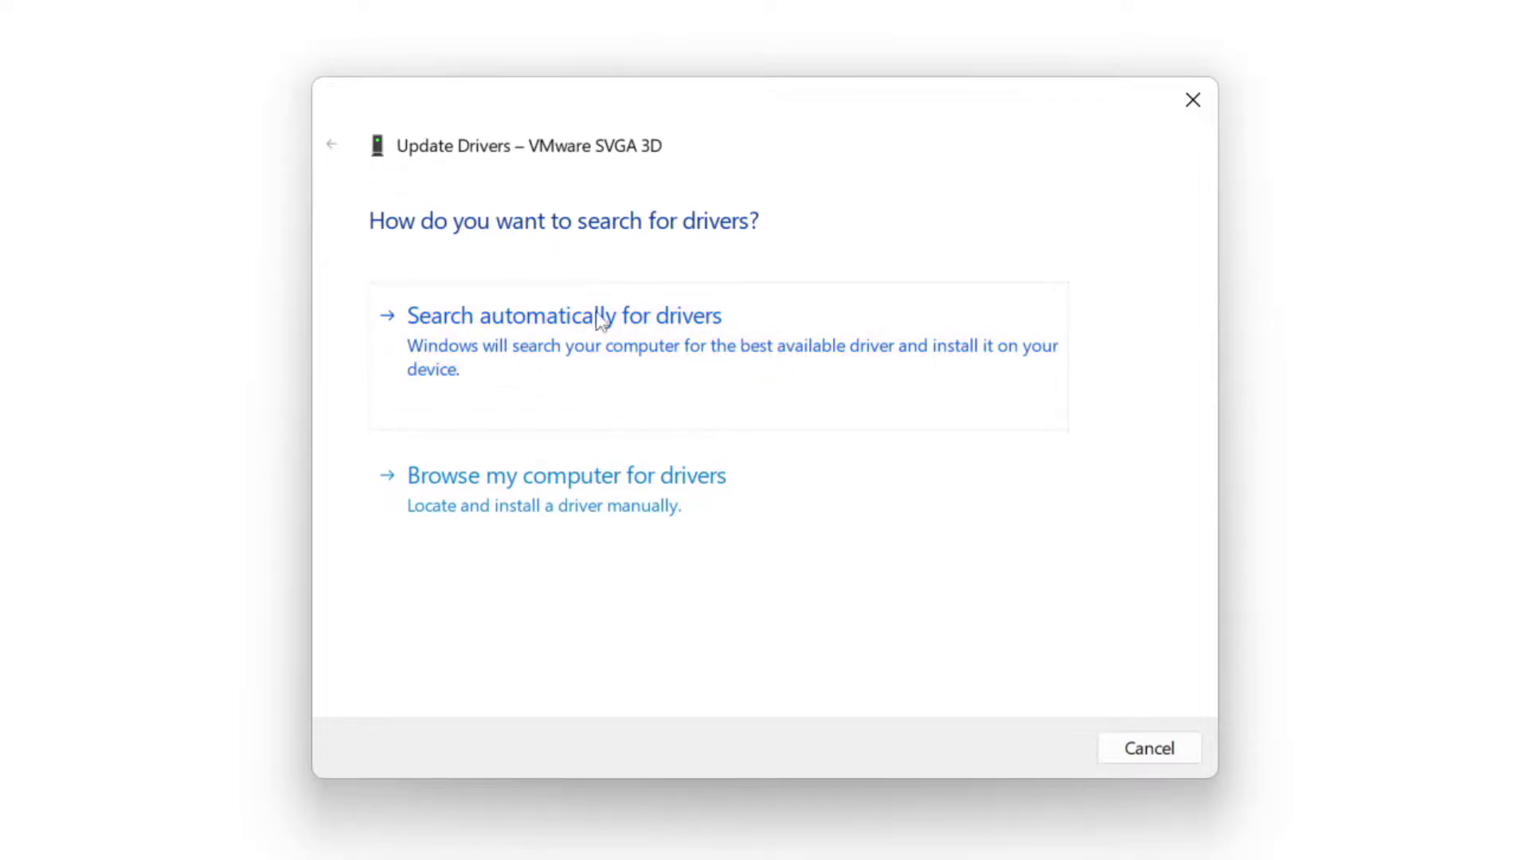
pyautogui.click(673, 360)
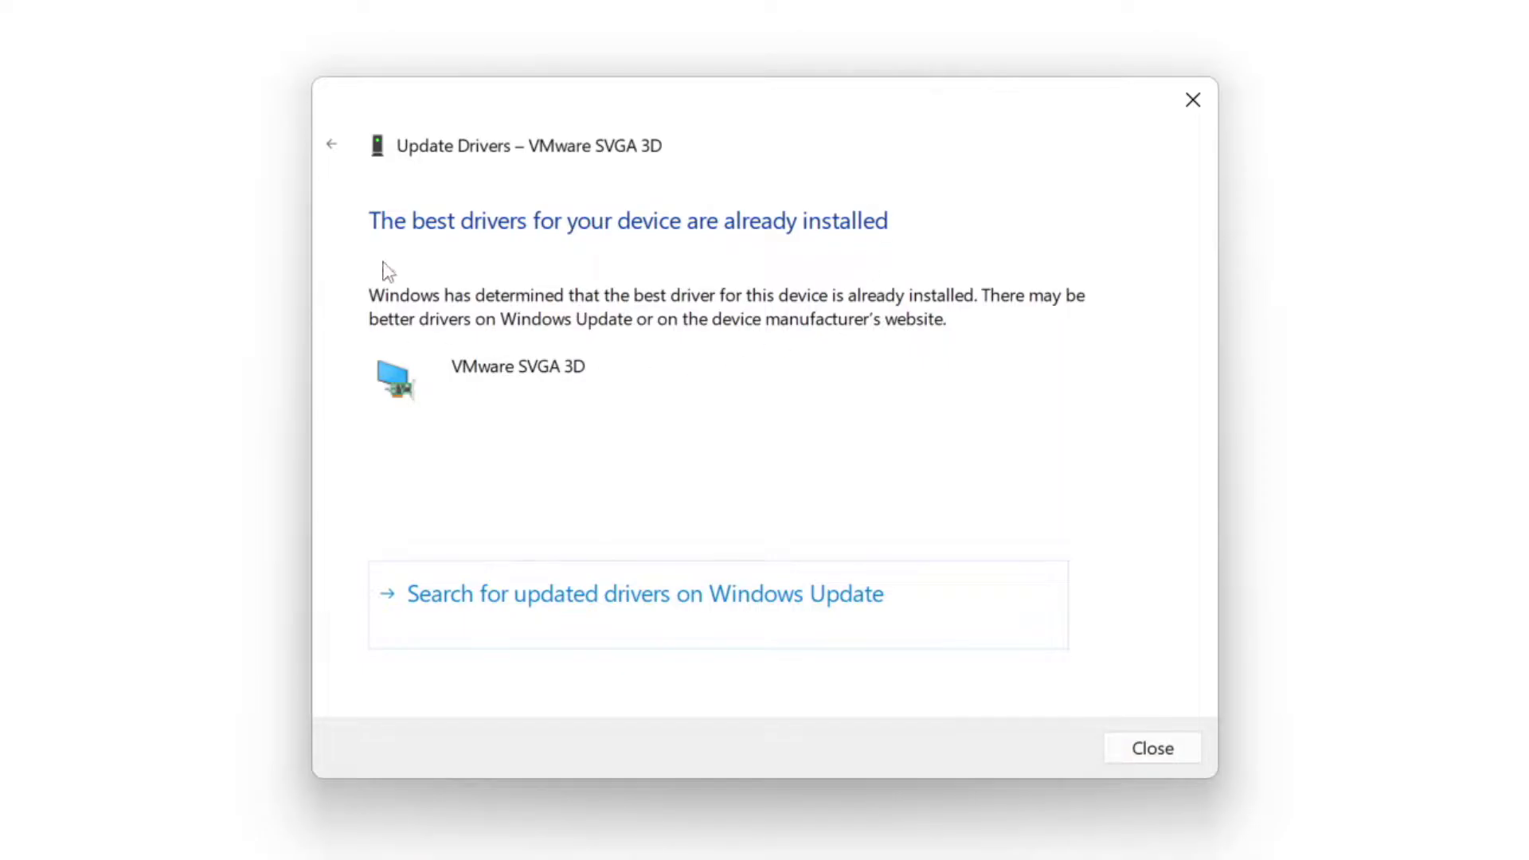
pyautogui.click(1152, 753)
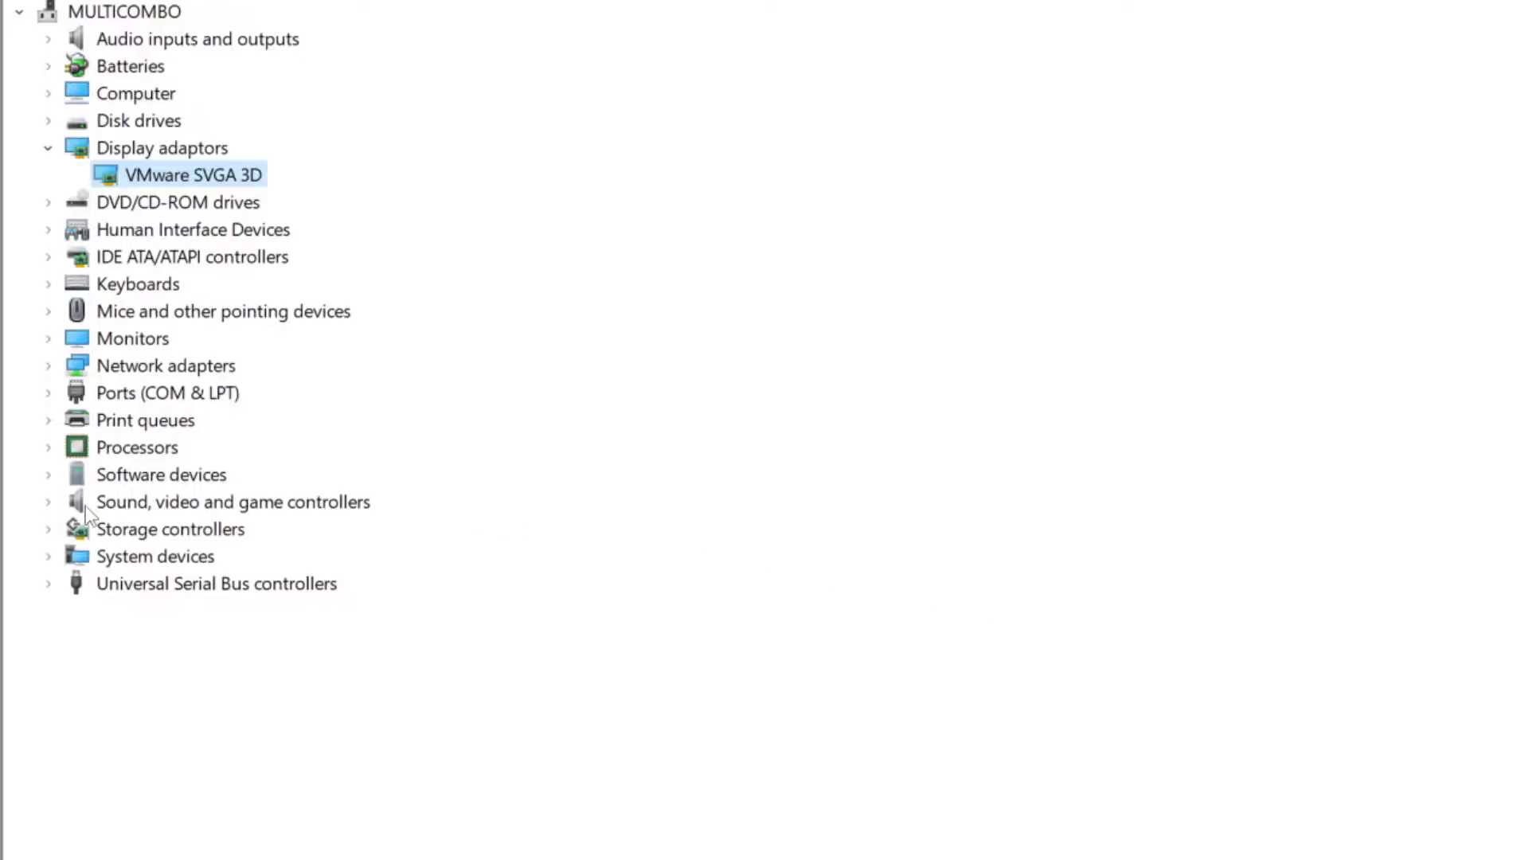
# Step: Update the High Definition Audio Device driver under sound, video and game controllers using the automatic search, and close Device Manager
pyautogui.click(84, 505)
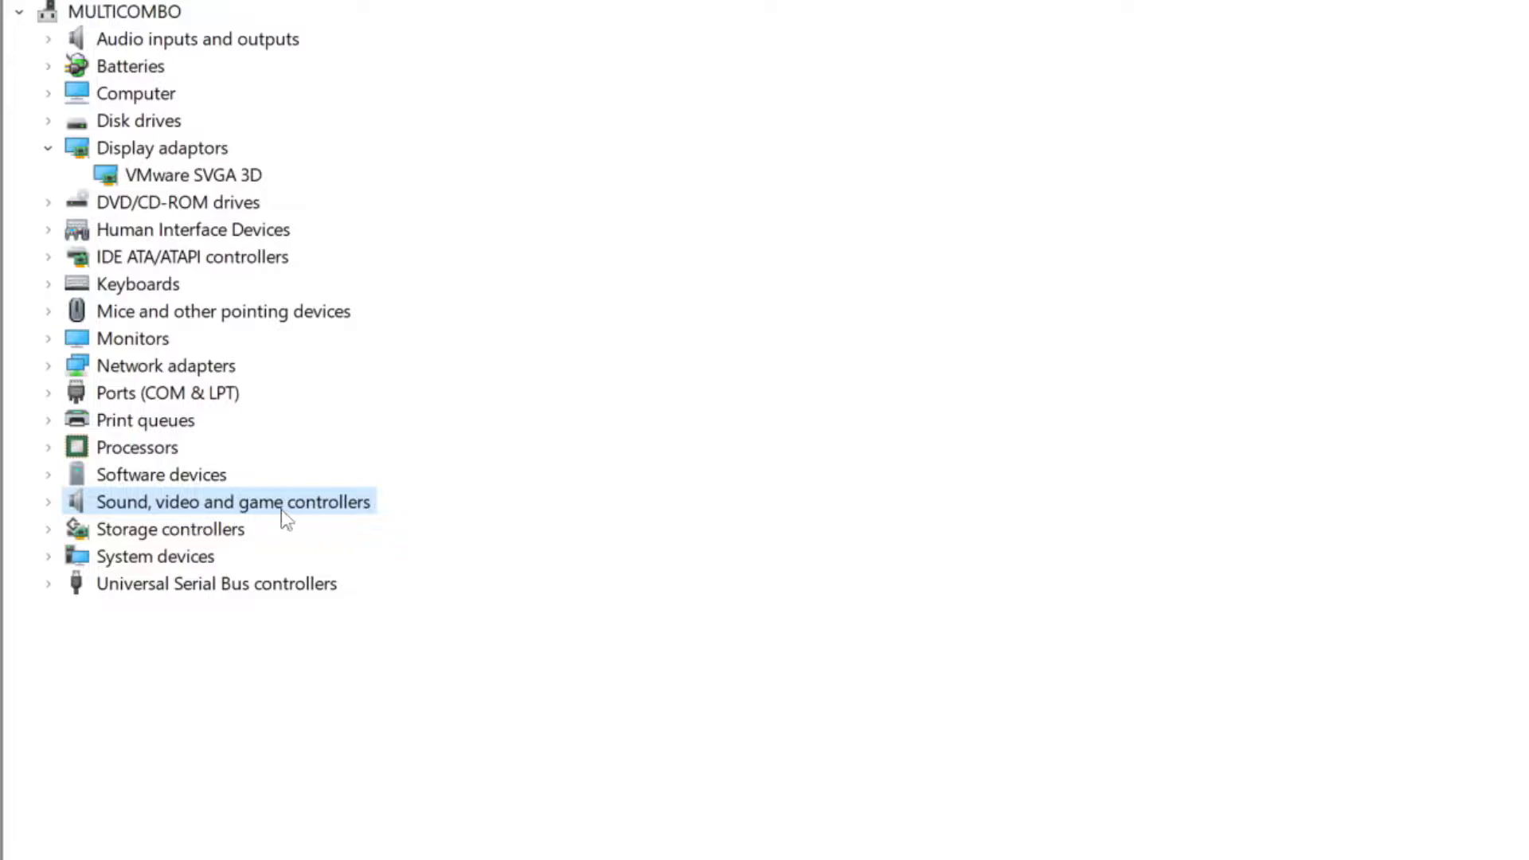
pyautogui.click(49, 503)
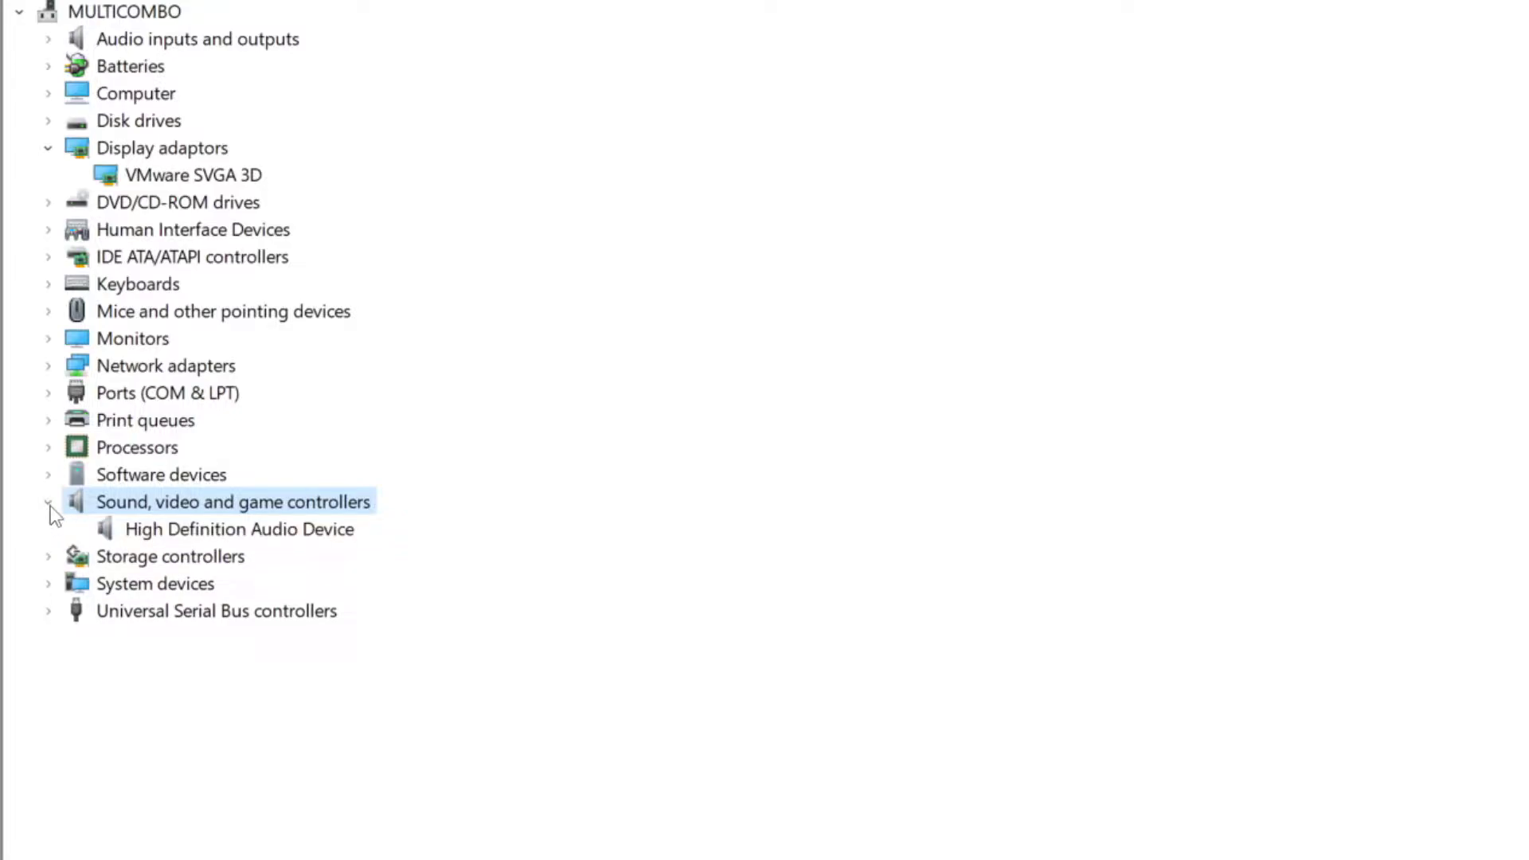
pyautogui.click(348, 532)
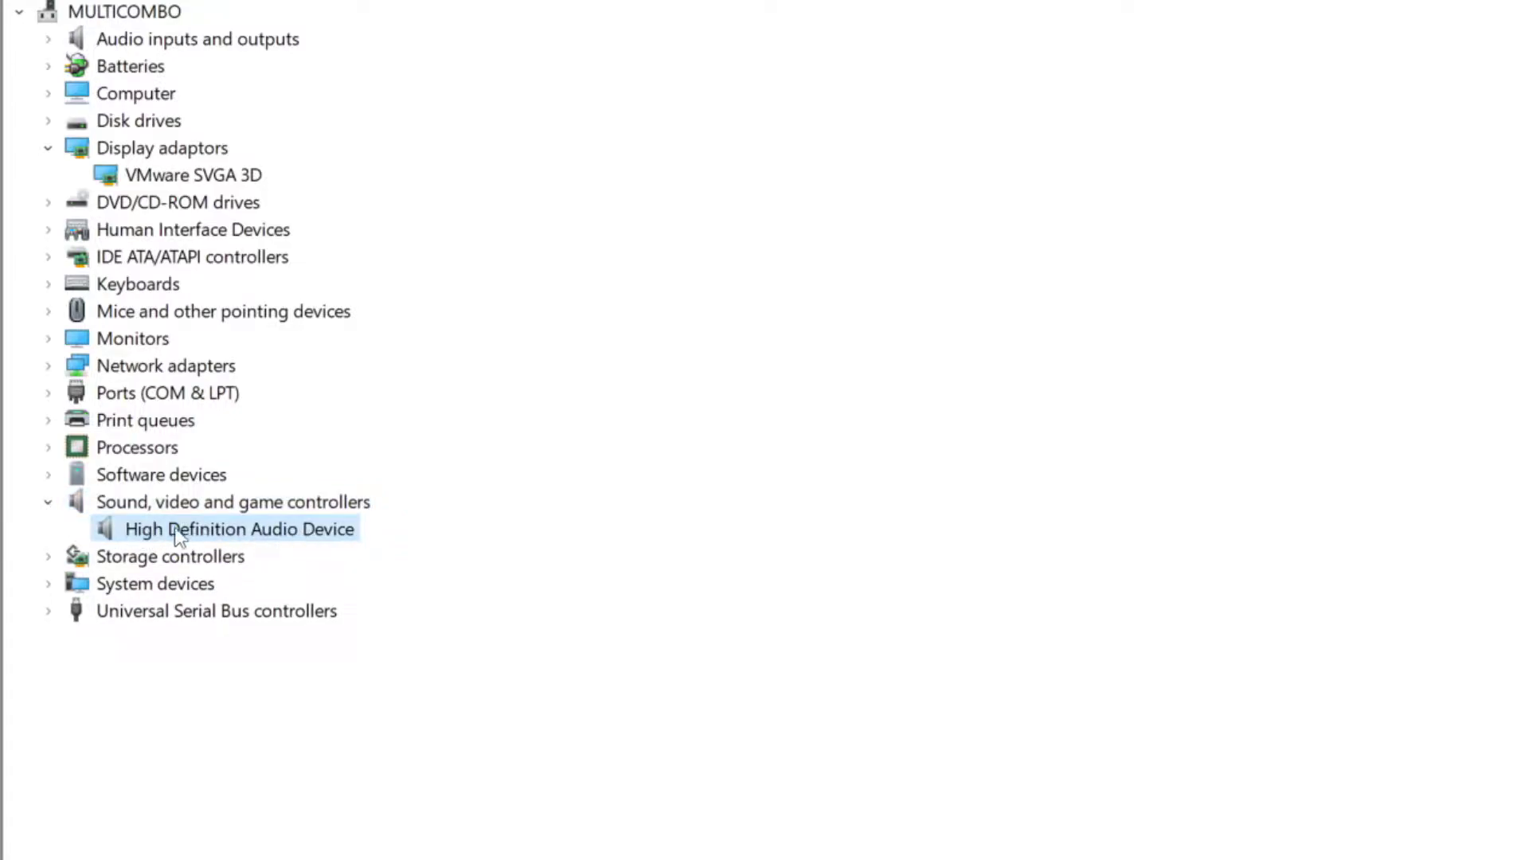
pyautogui.rightClick(225, 538)
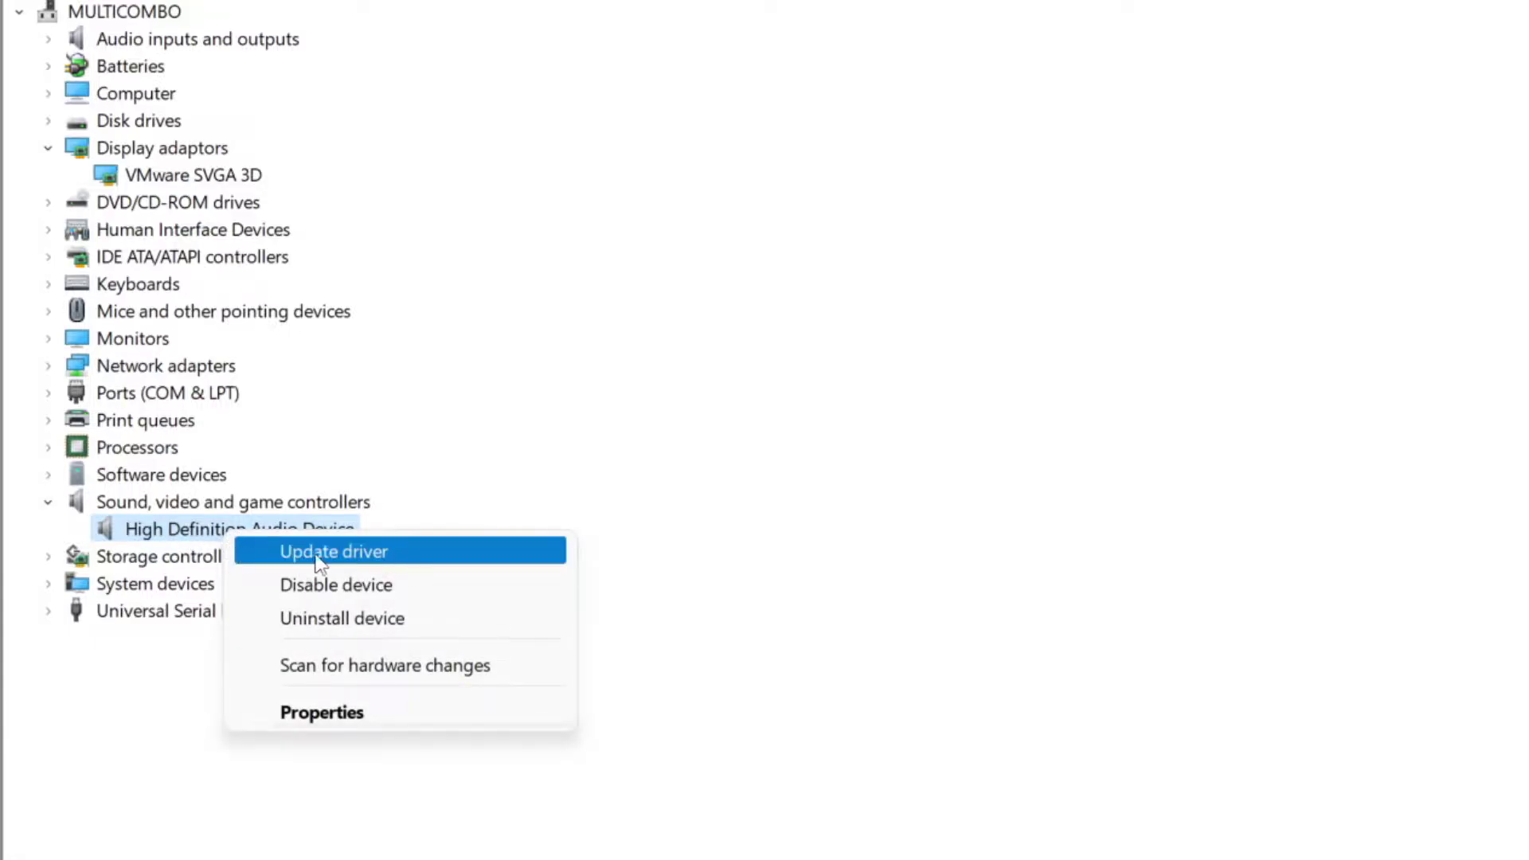
pyautogui.click(452, 561)
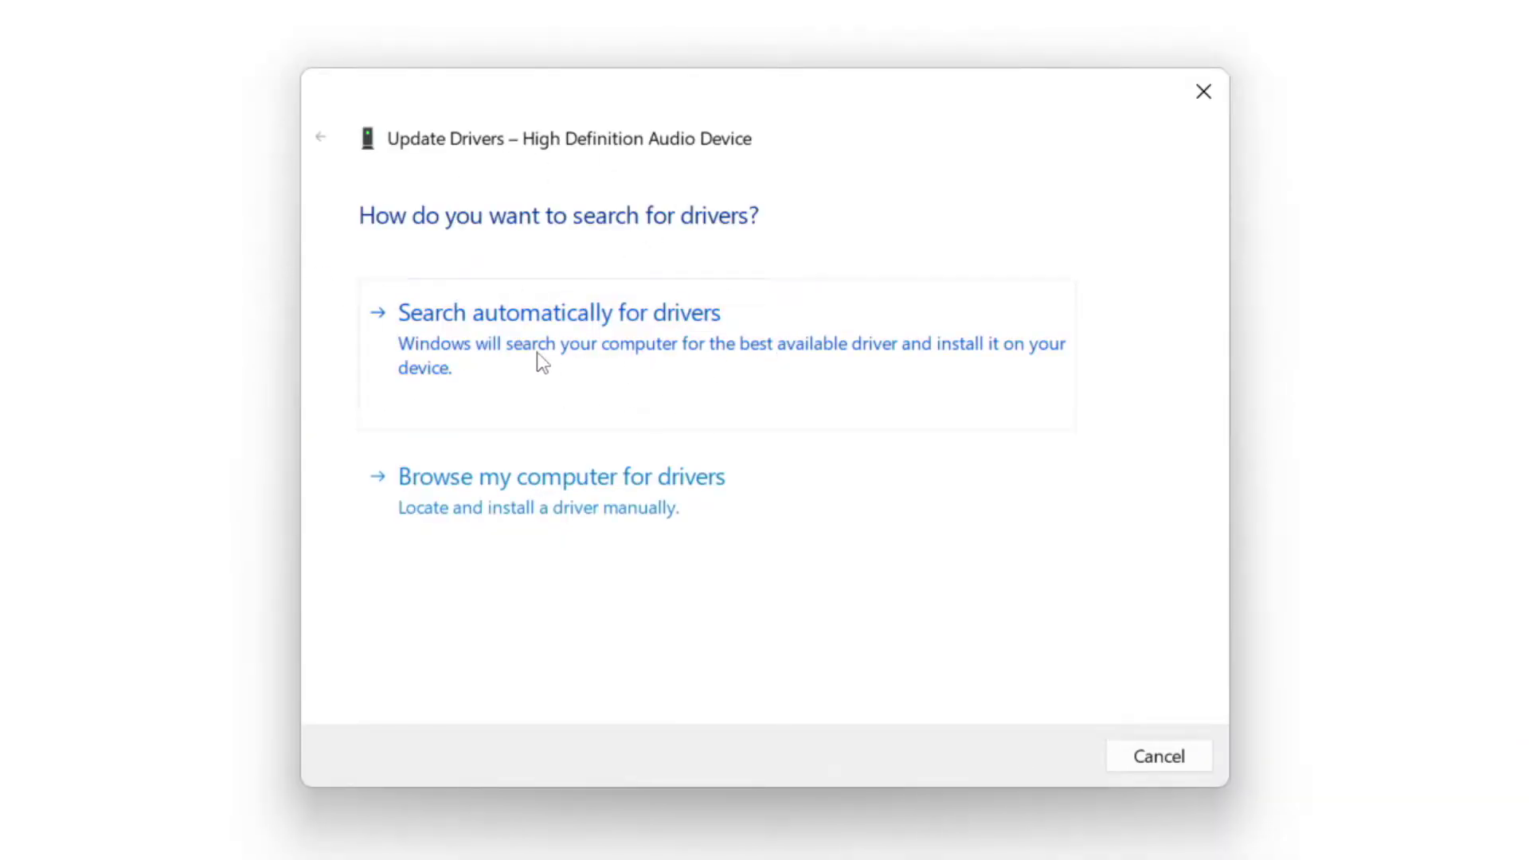
pyautogui.click(609, 343)
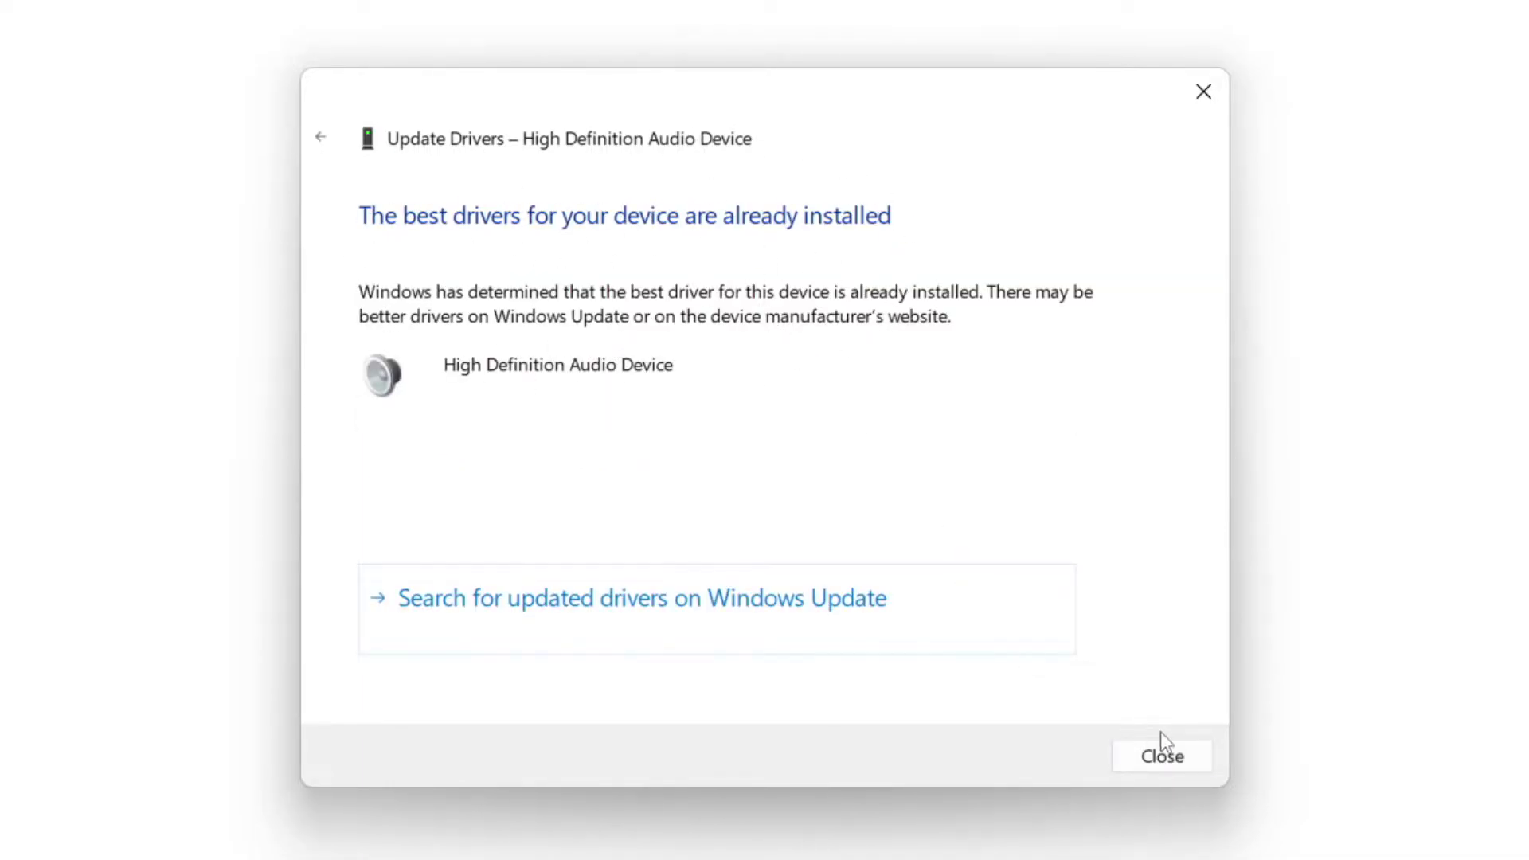
pyautogui.click(1163, 756)
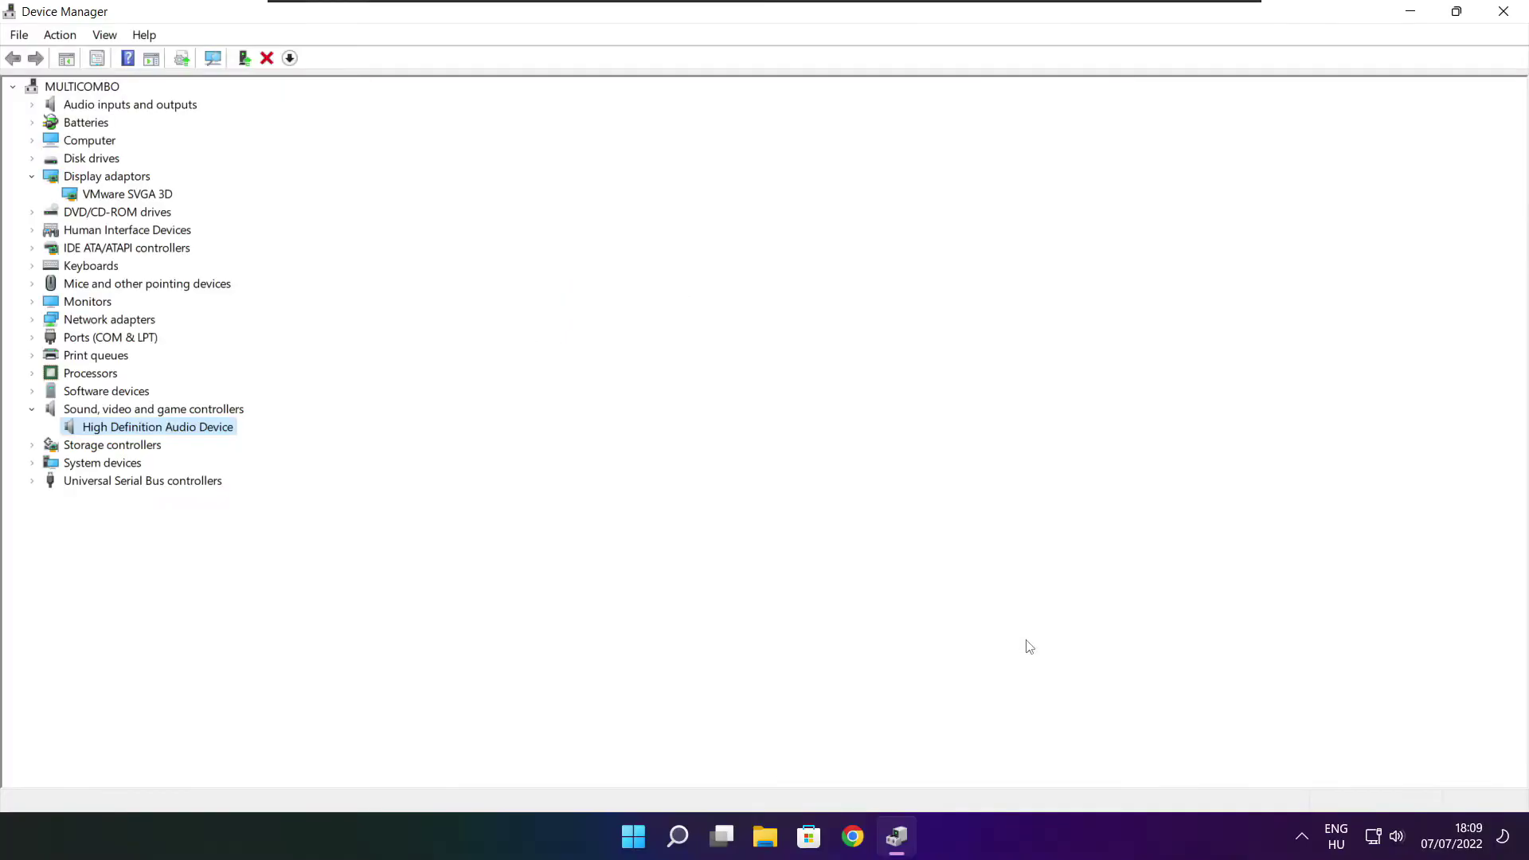
pyautogui.click(1505, 12)
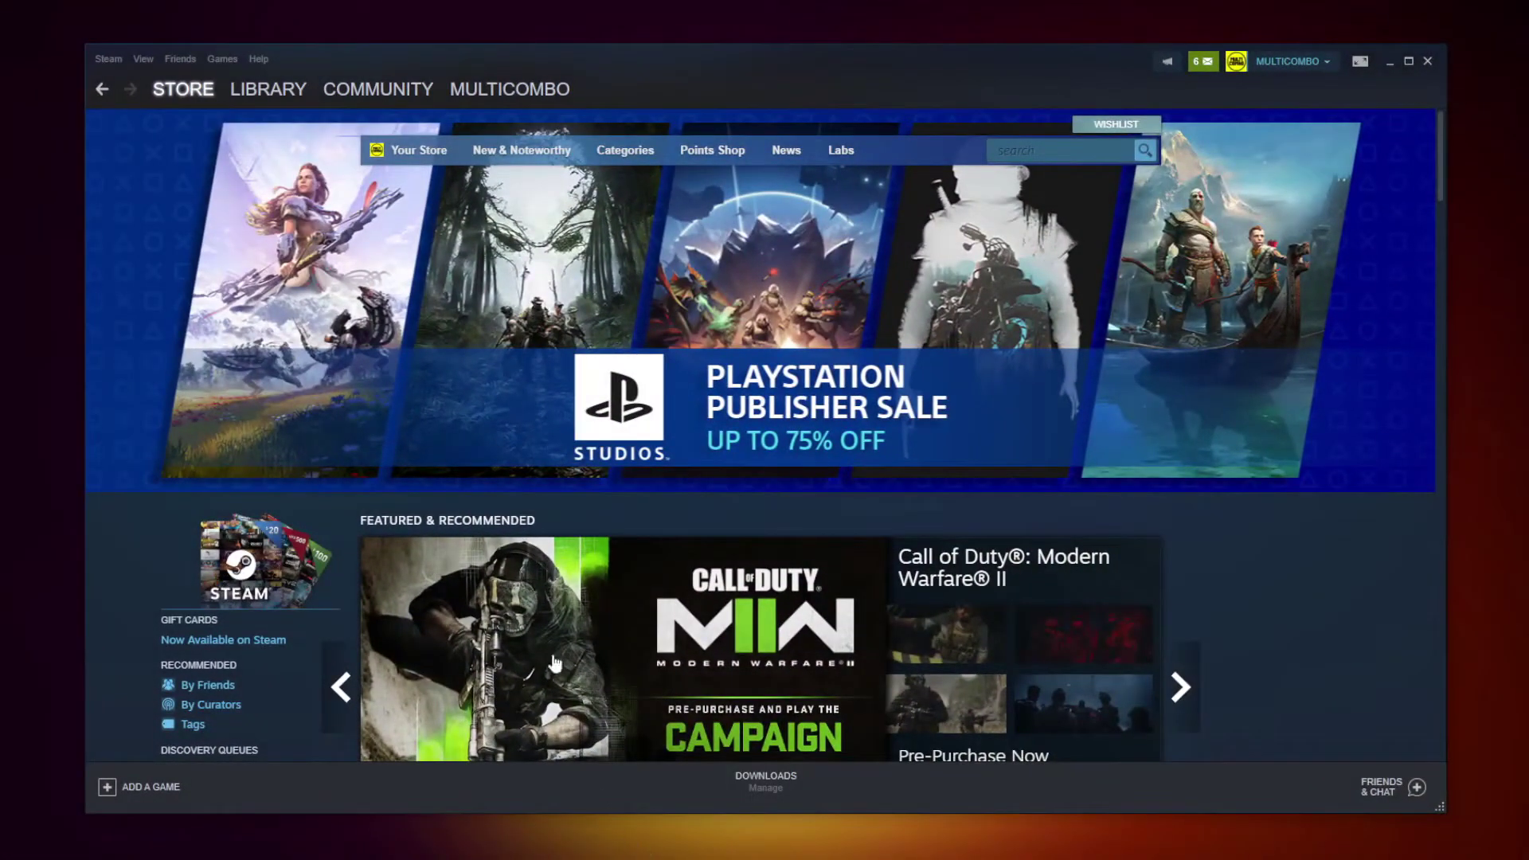
# Step: In the Steam library, disable the in-game Steam Overlay for the favorites game and verify the integrity of its files
pyautogui.moveTo(275, 91)
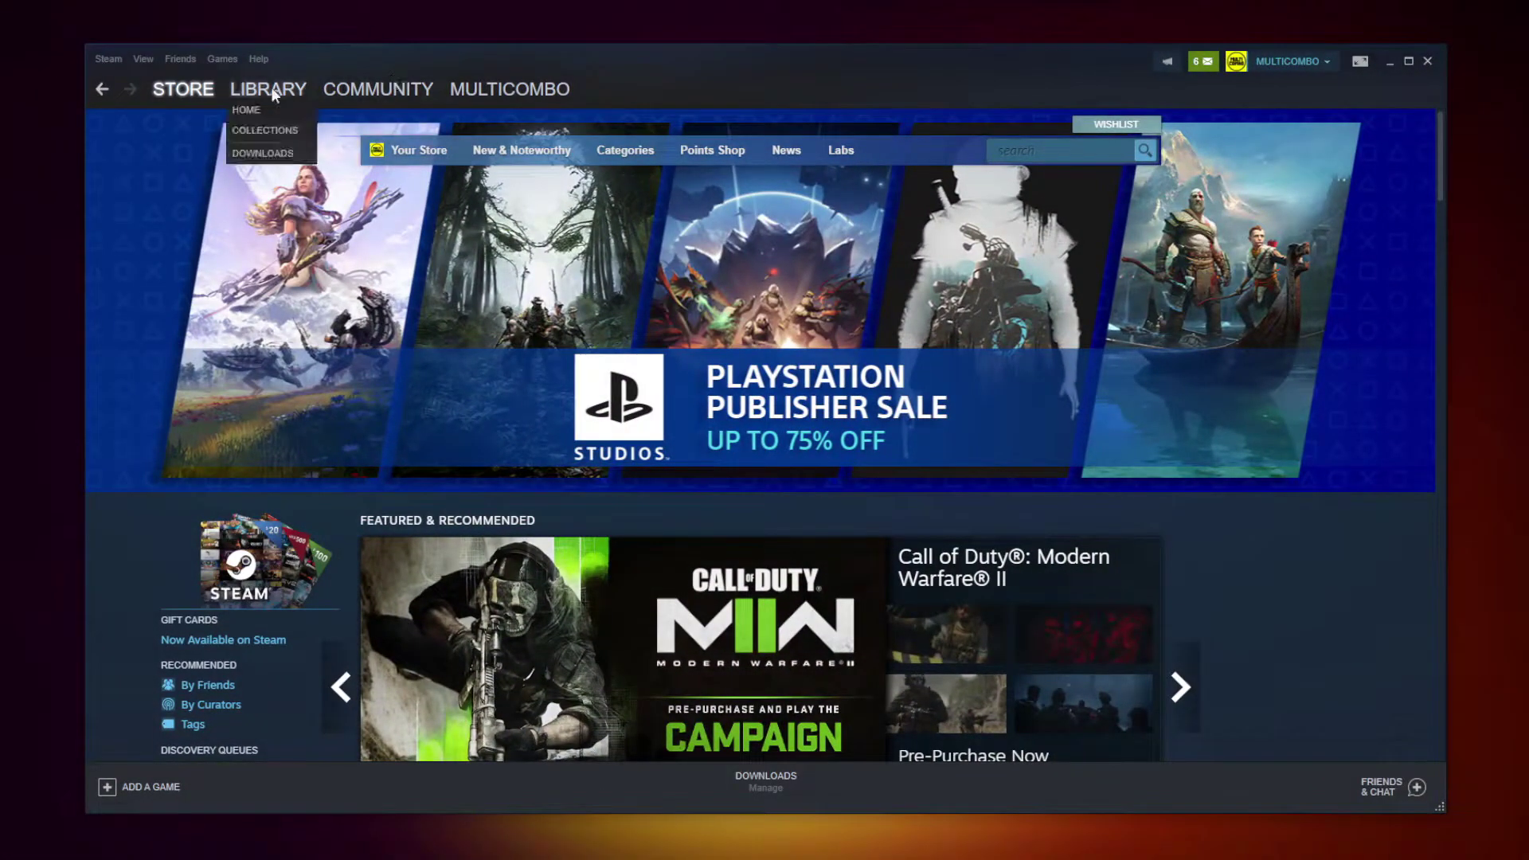
pyautogui.click(263, 91)
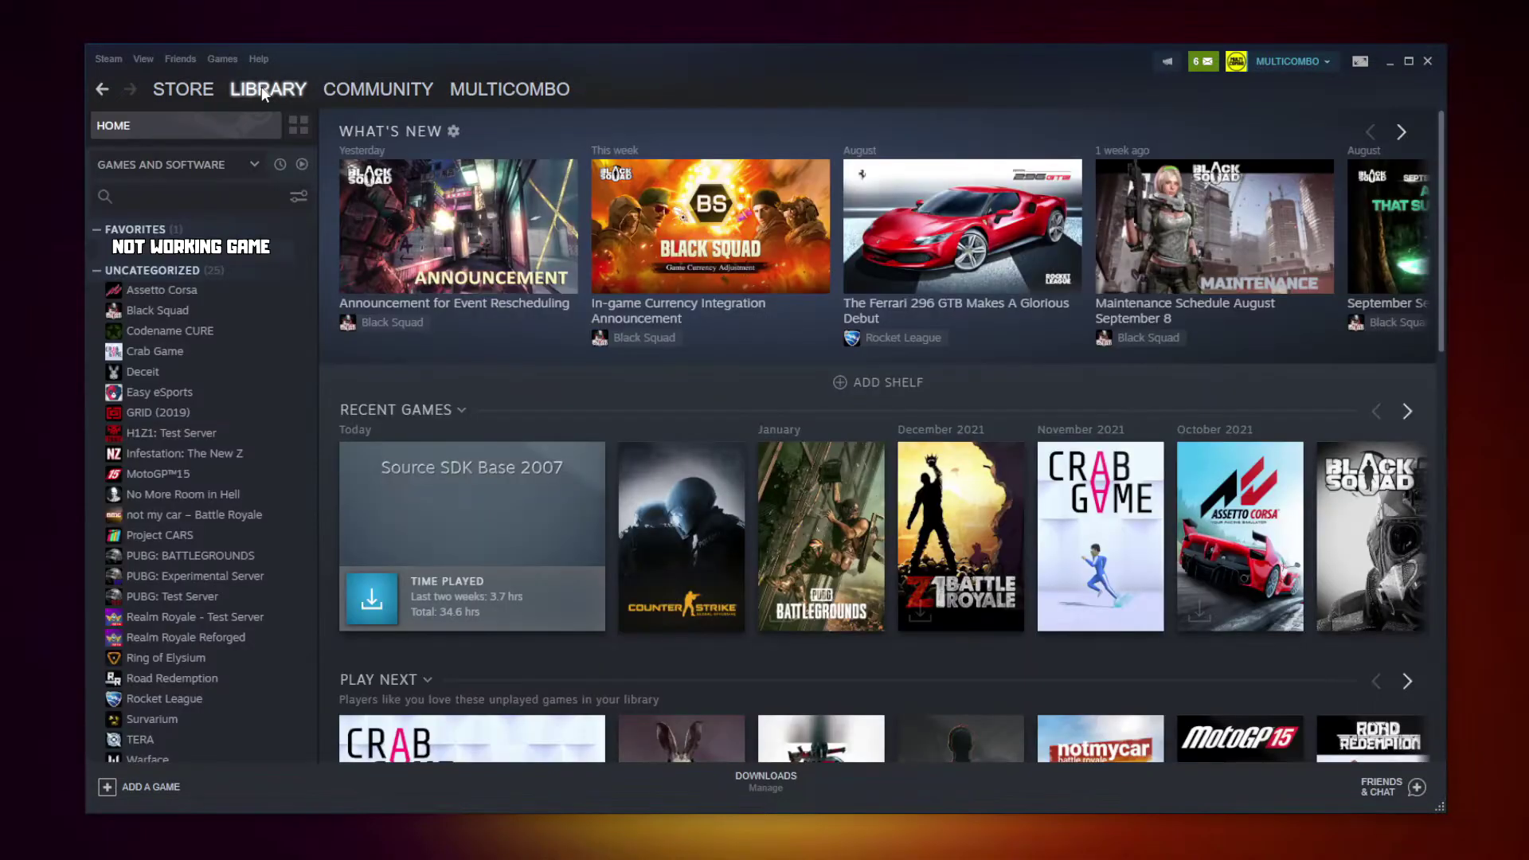
pyautogui.rightClick(301, 259)
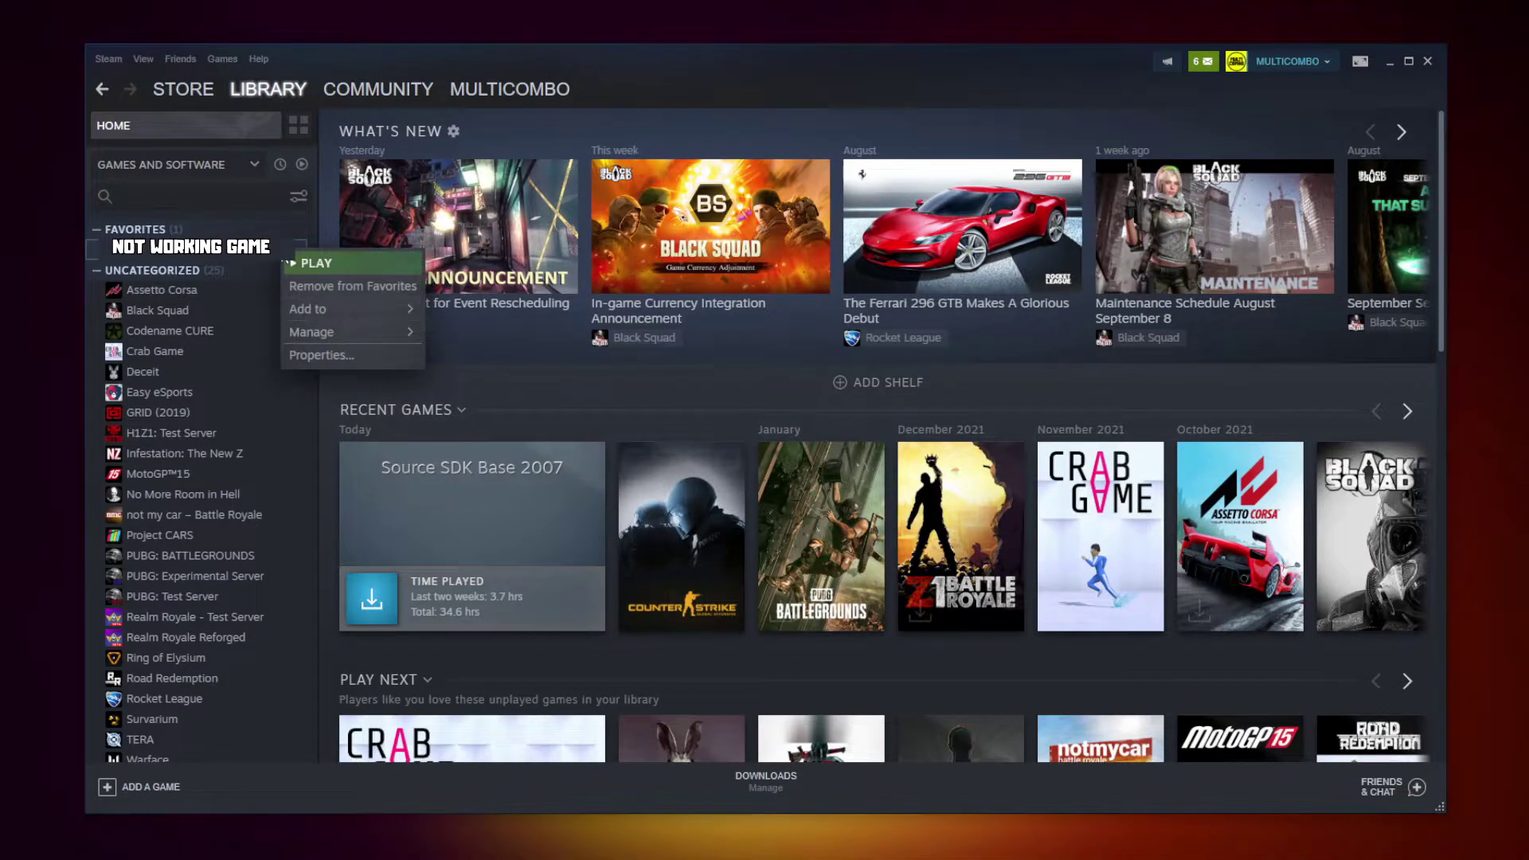
pyautogui.click(342, 356)
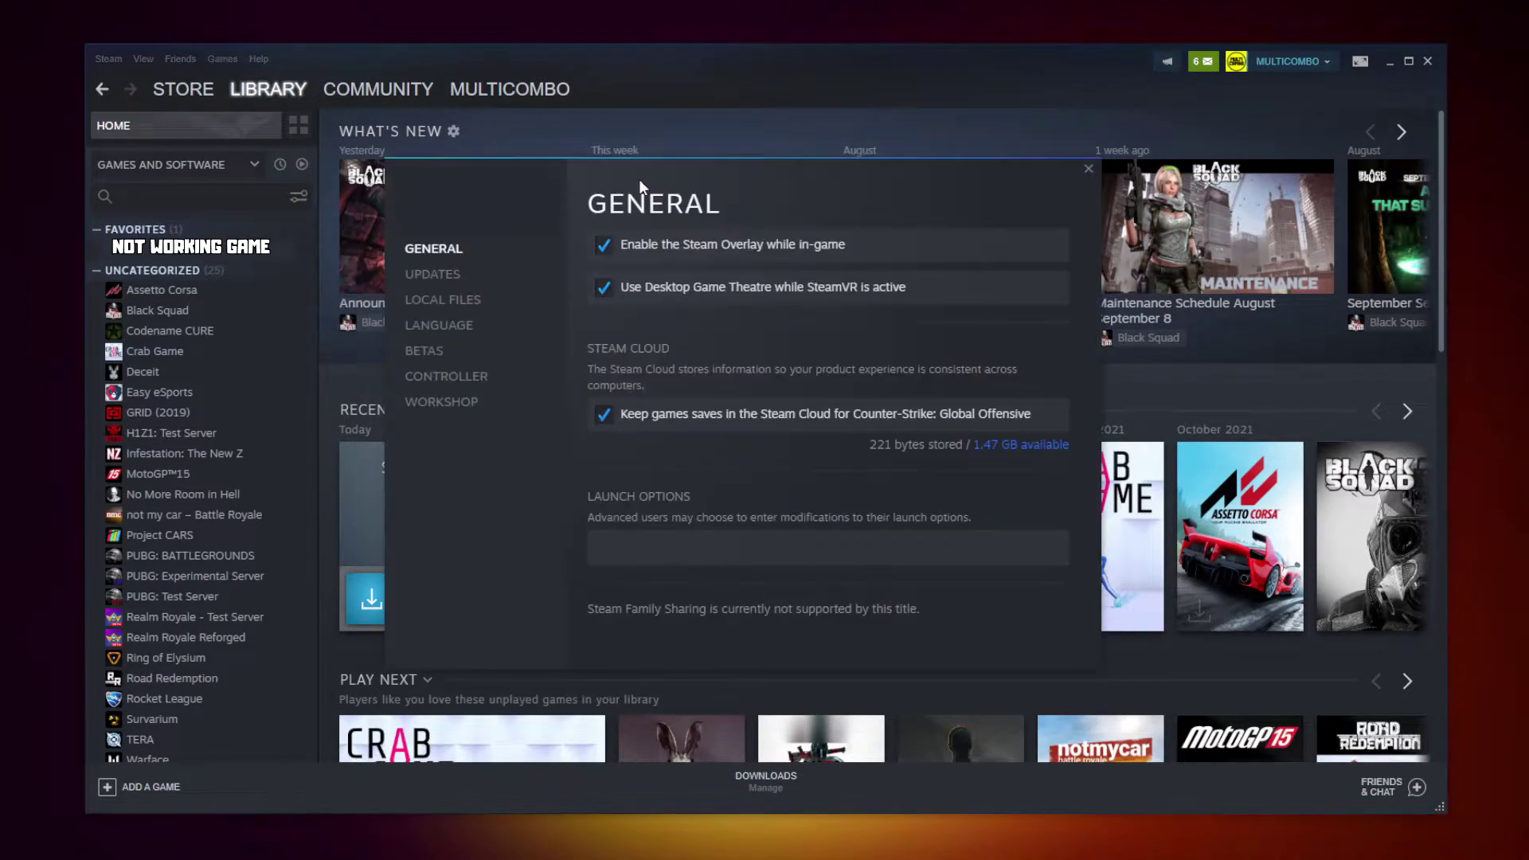
pyautogui.click(603, 241)
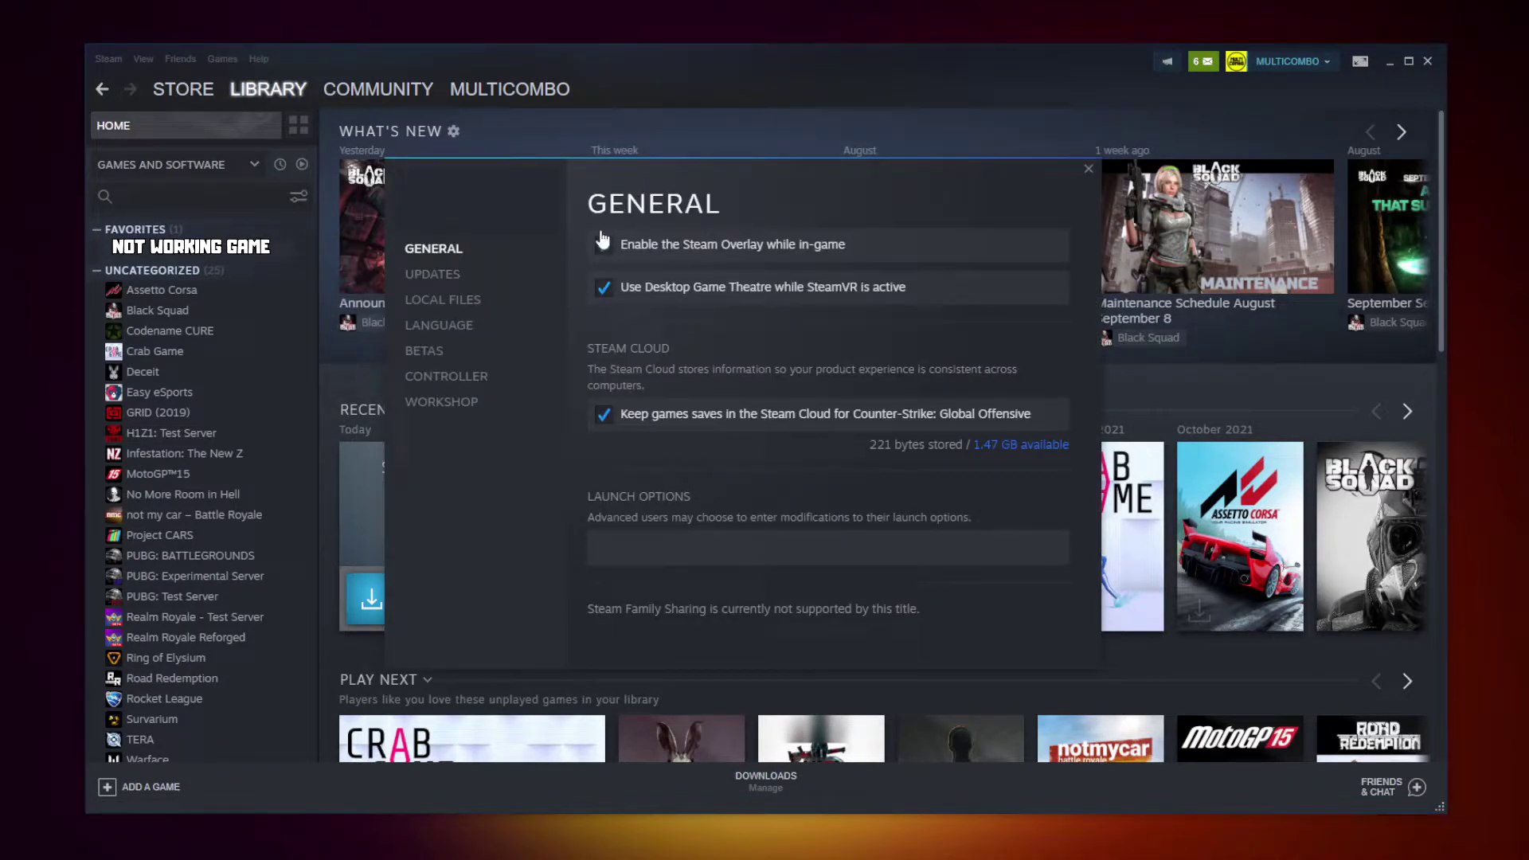
pyautogui.click(448, 303)
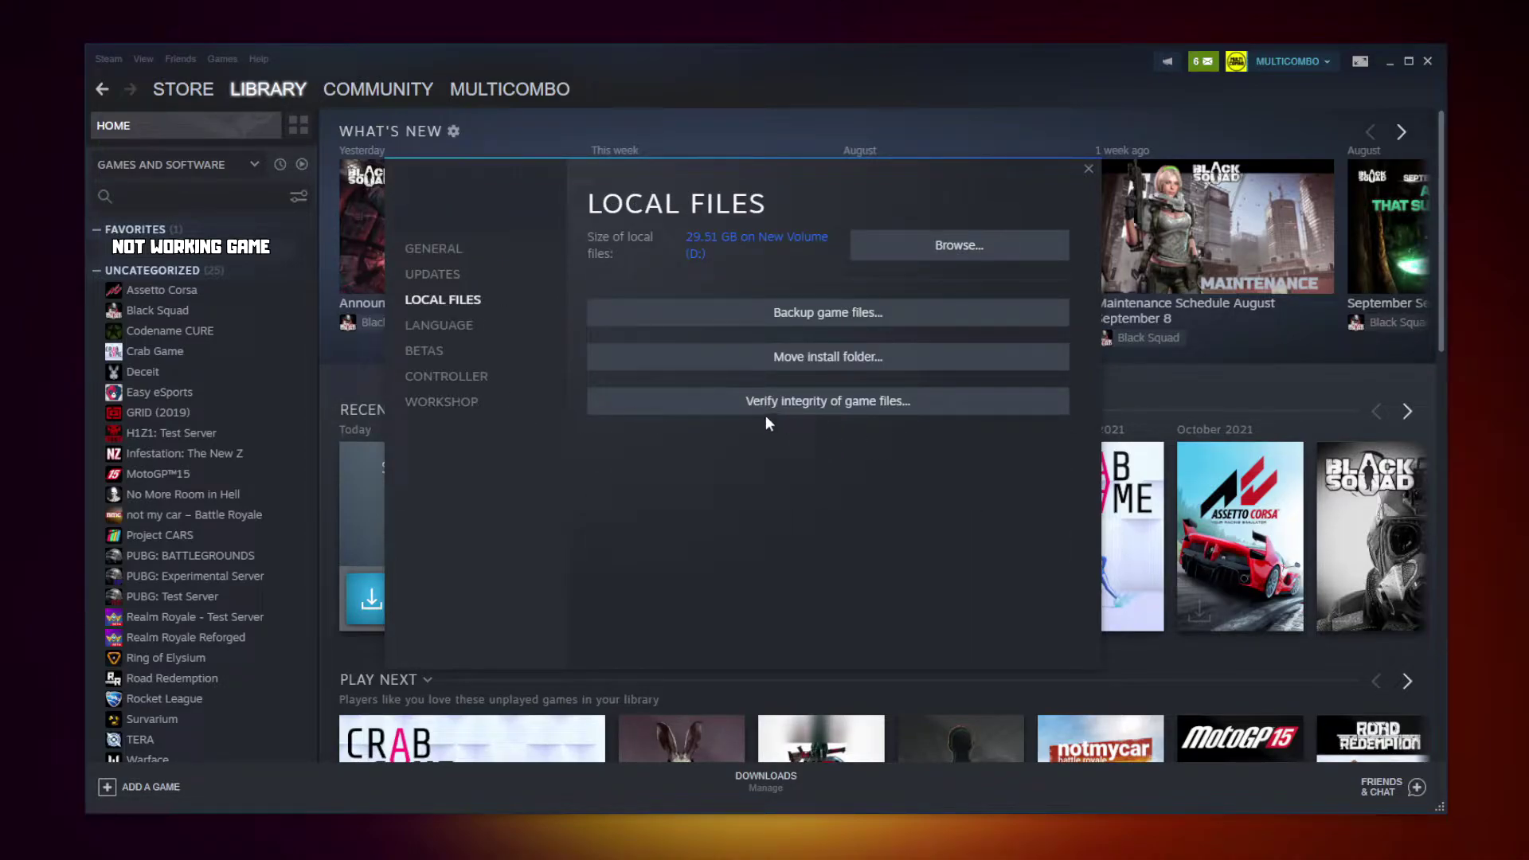
pyautogui.click(838, 405)
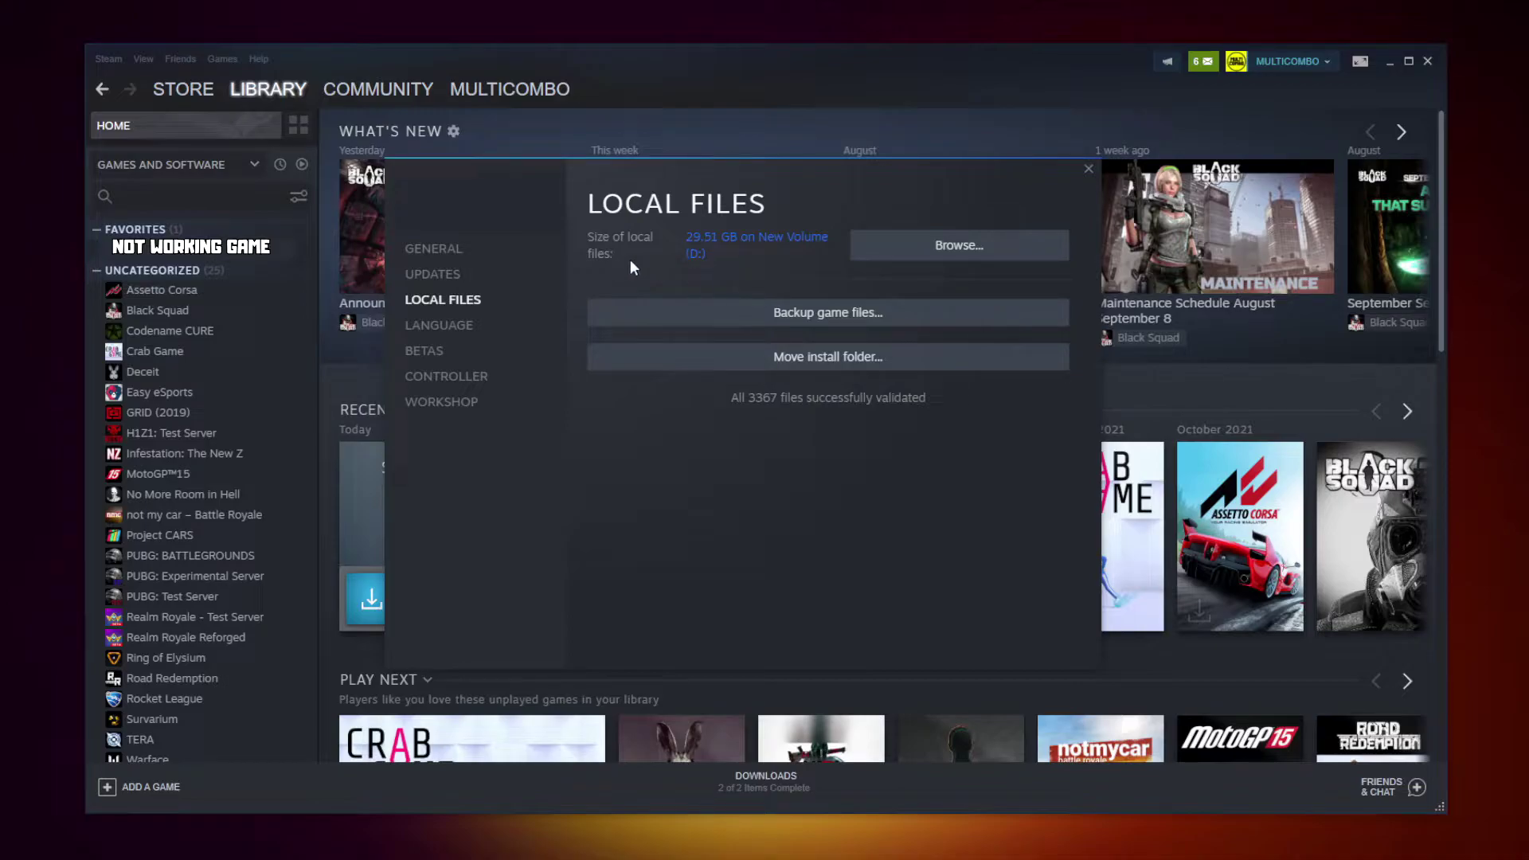
# Step: Browse to the game's local install folder and open the properties of its application file
pyautogui.click(944, 258)
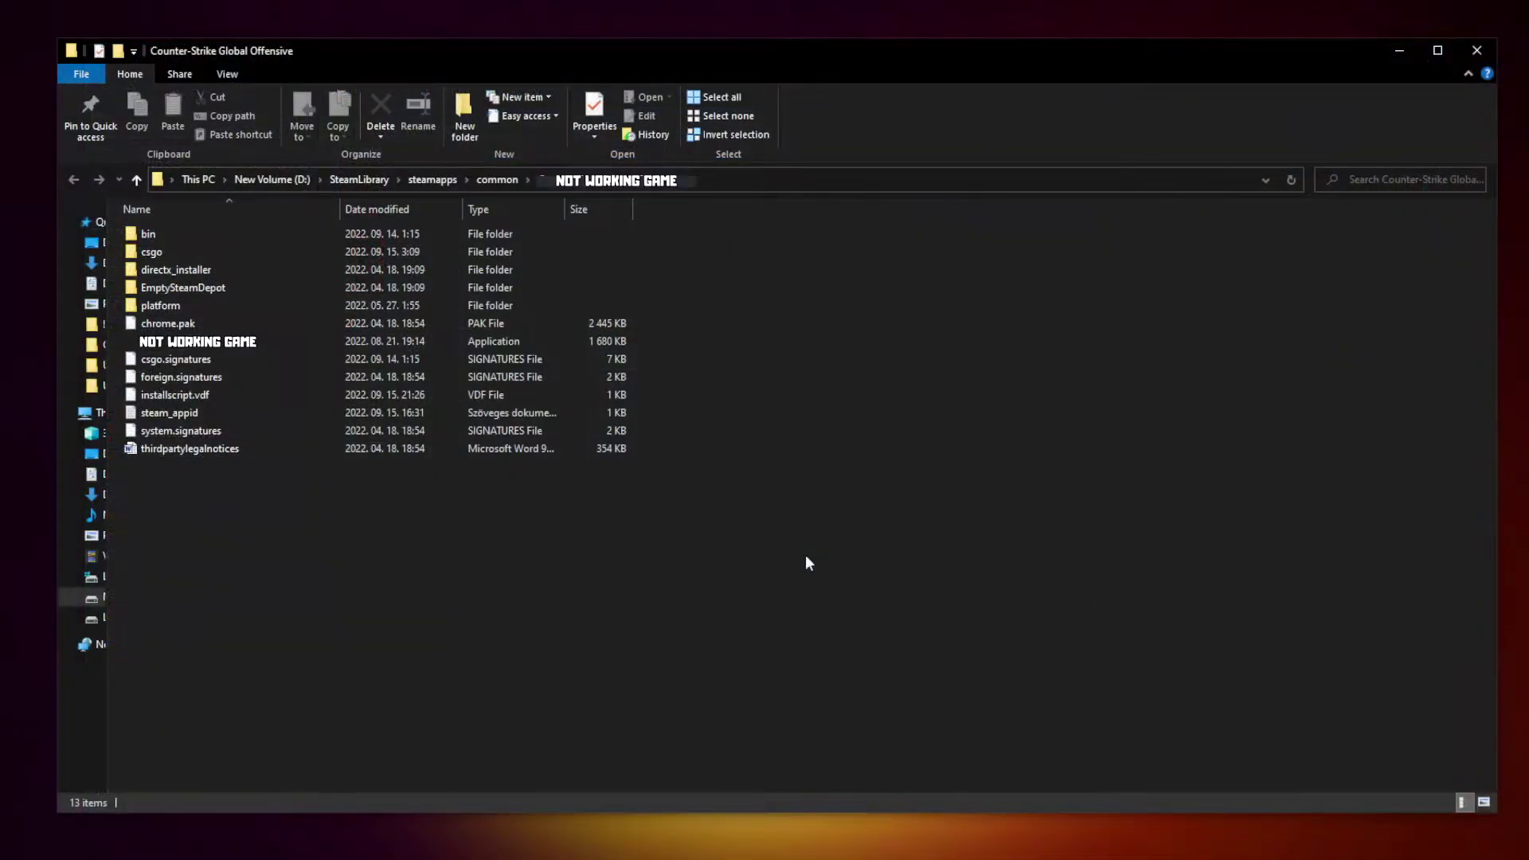
pyautogui.click(216, 348)
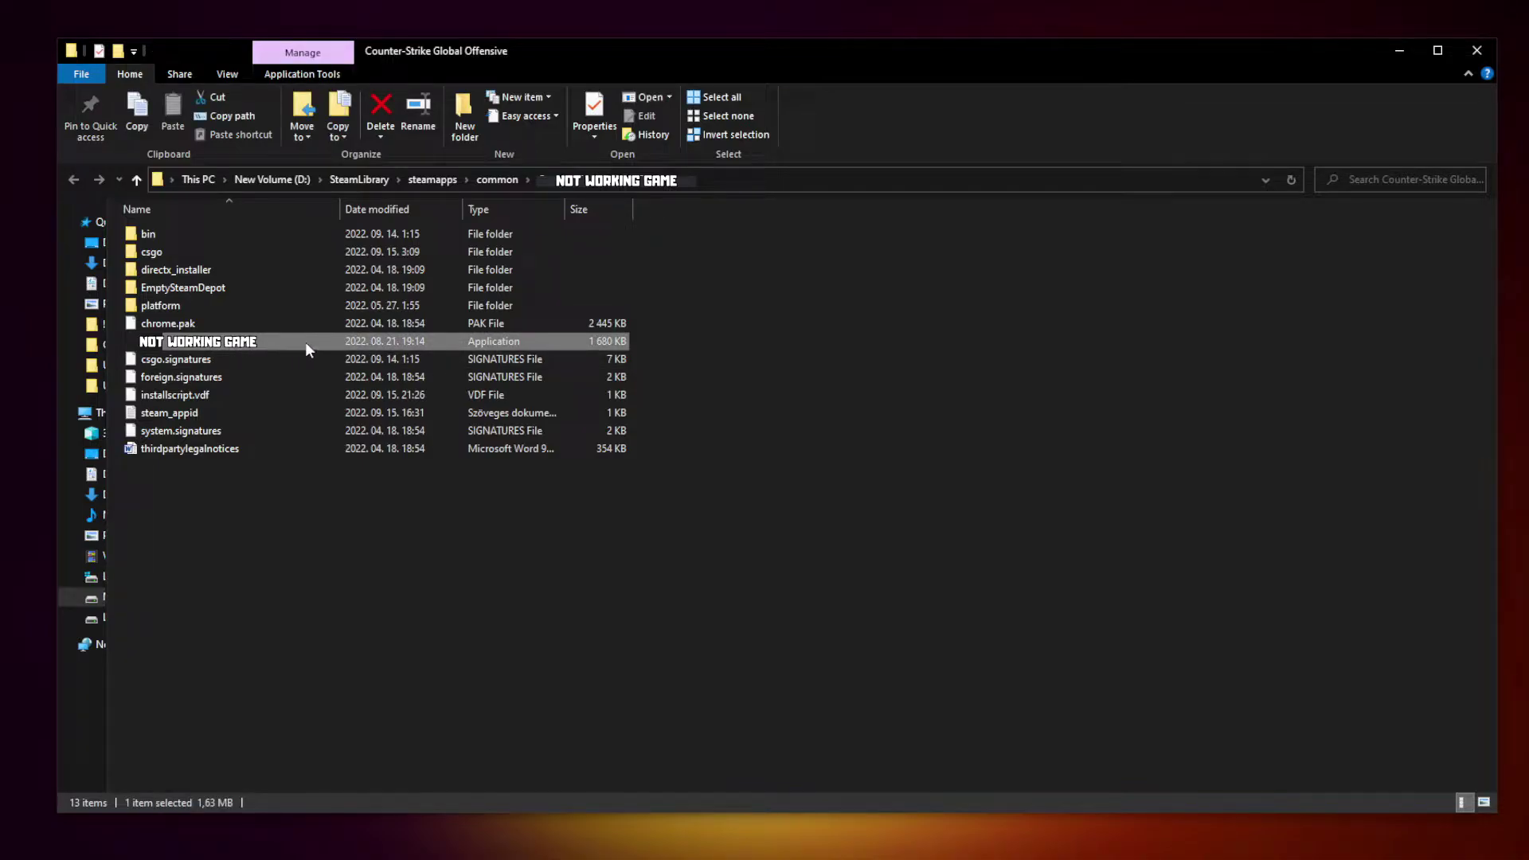
pyautogui.rightClick(306, 343)
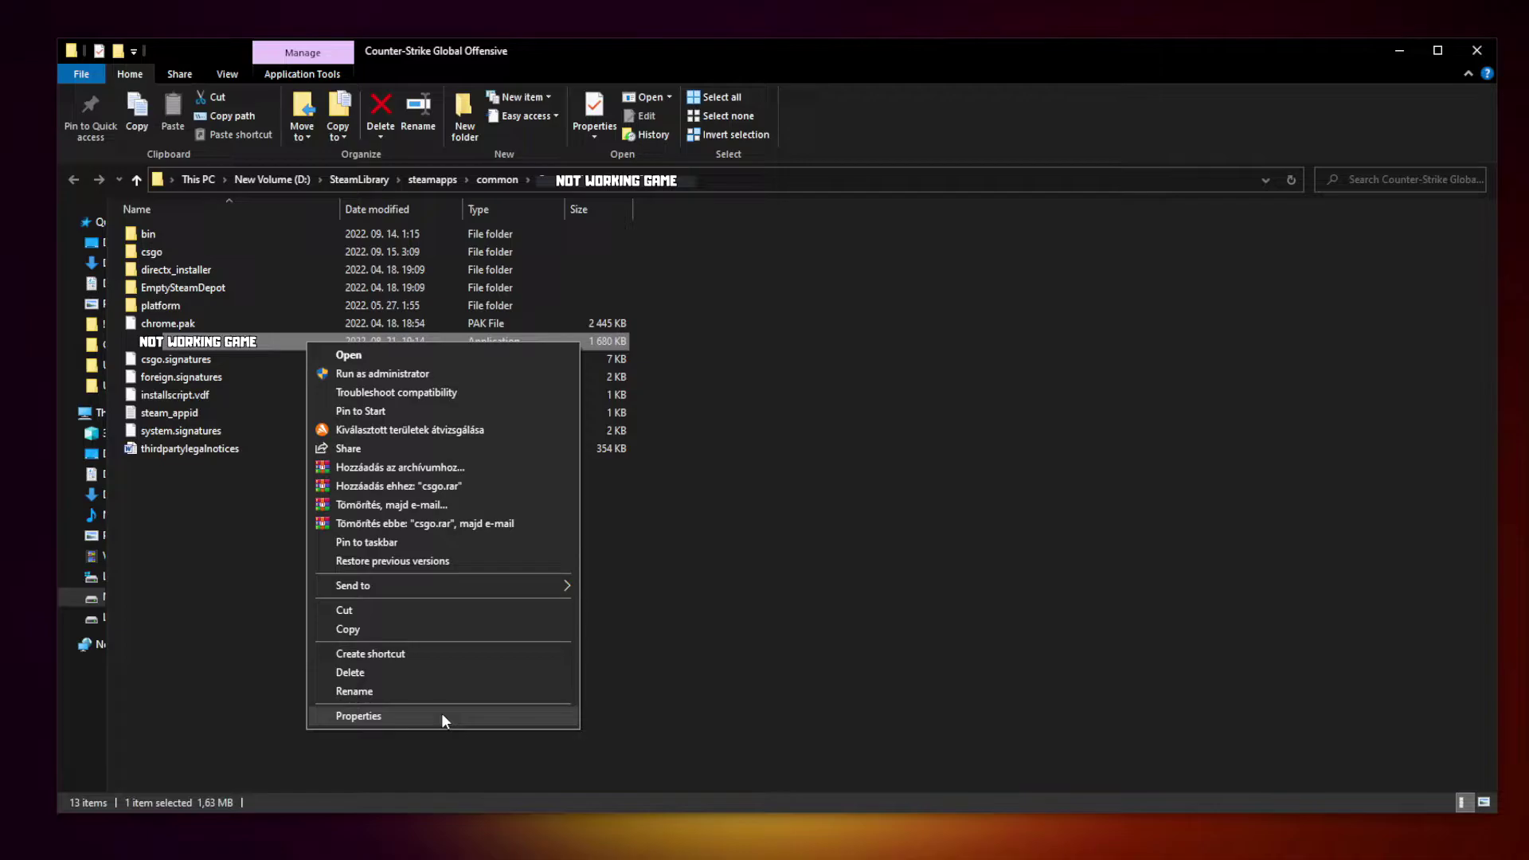
pyautogui.click(441, 714)
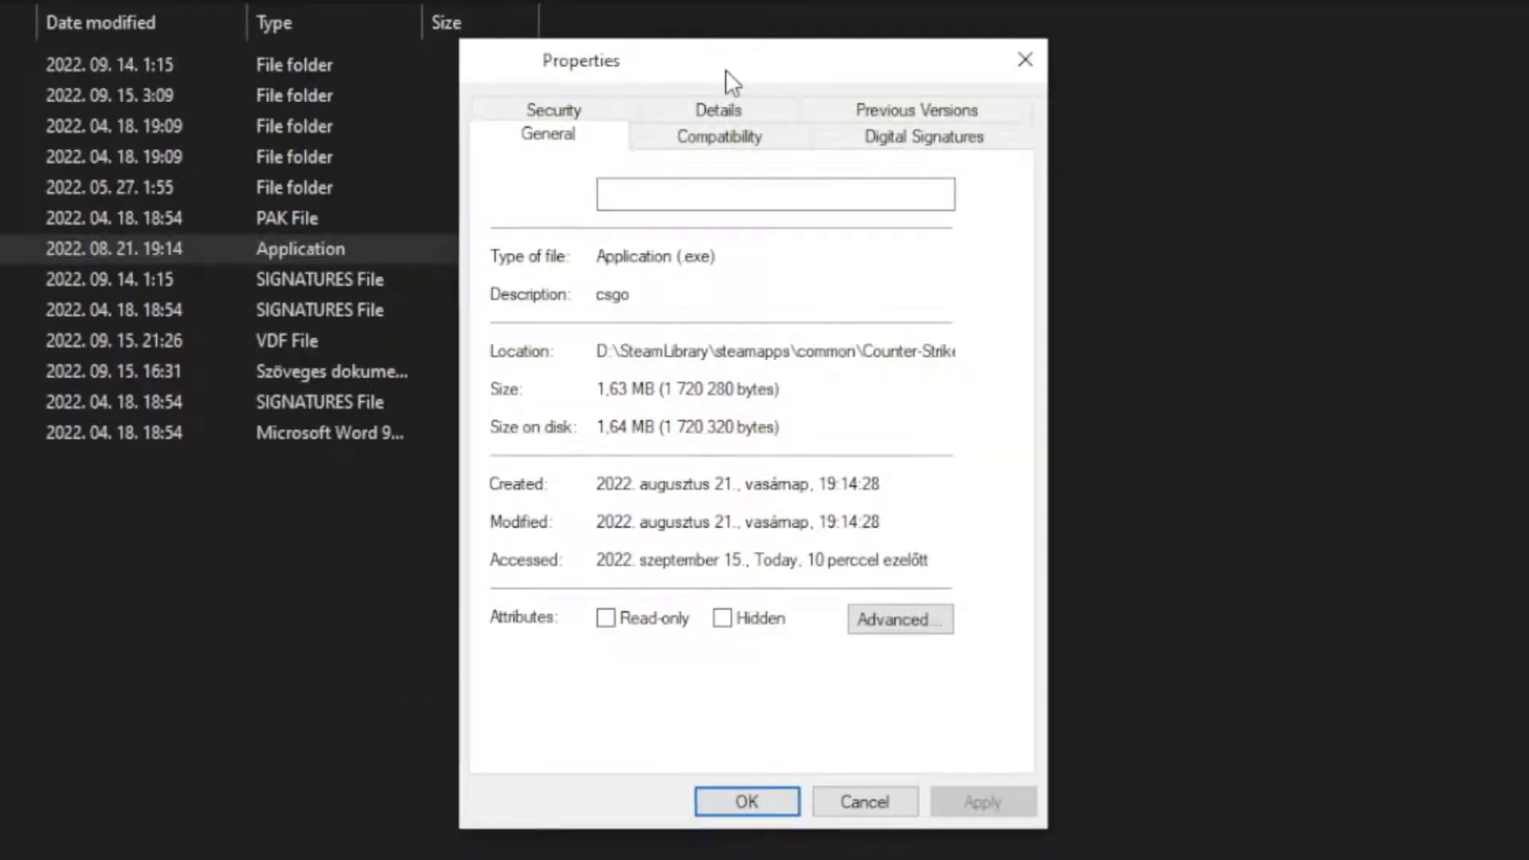
# Step: Set the game executable to Windows 8 compatibility mode, disable fullscreen optimizations, enable running as administrator, and apply the settings
pyautogui.click(738, 151)
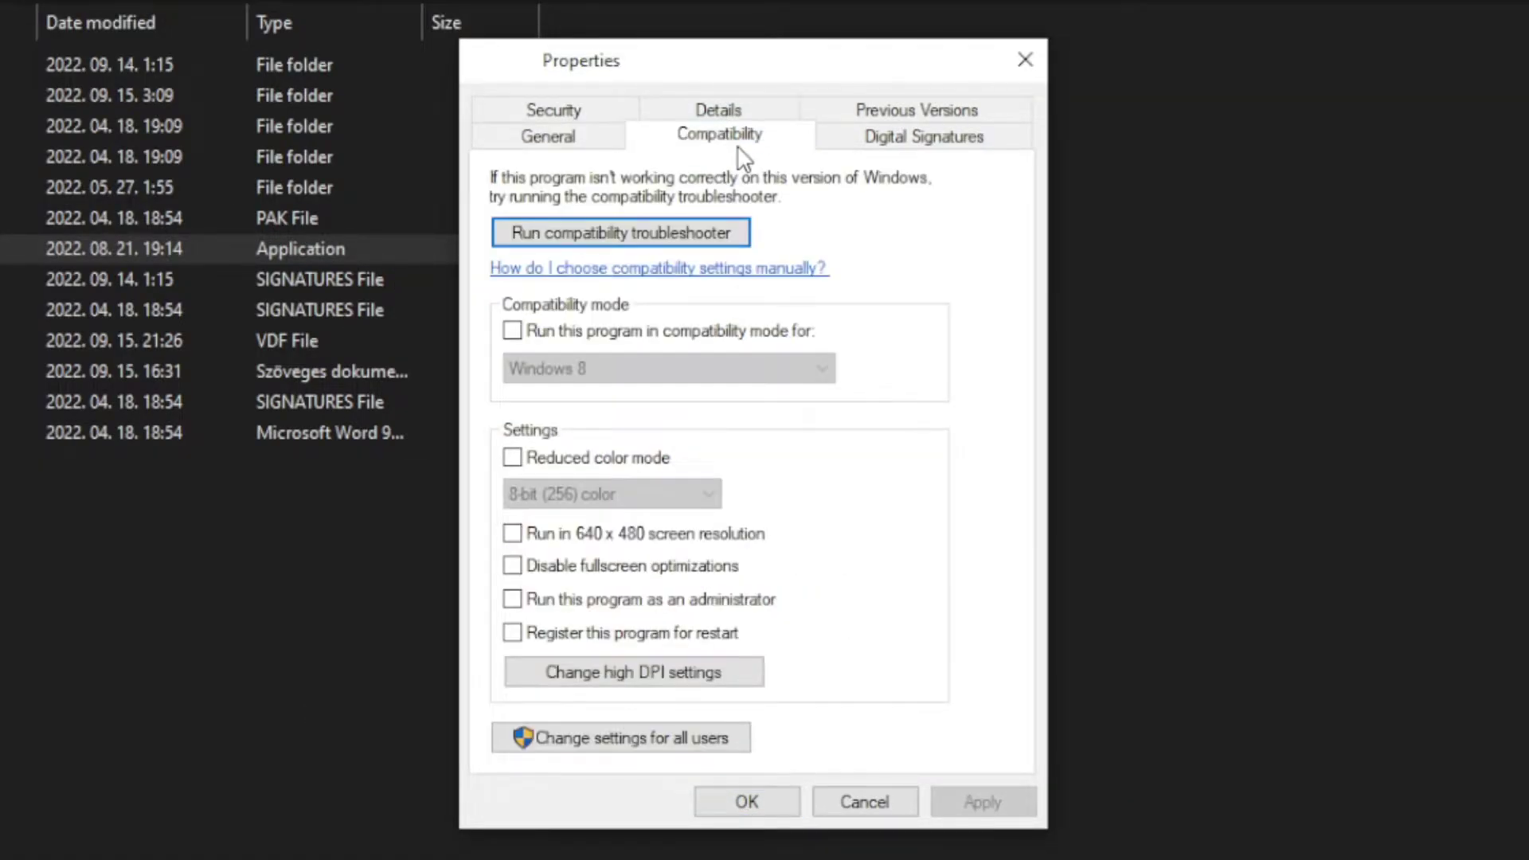
pyautogui.click(529, 336)
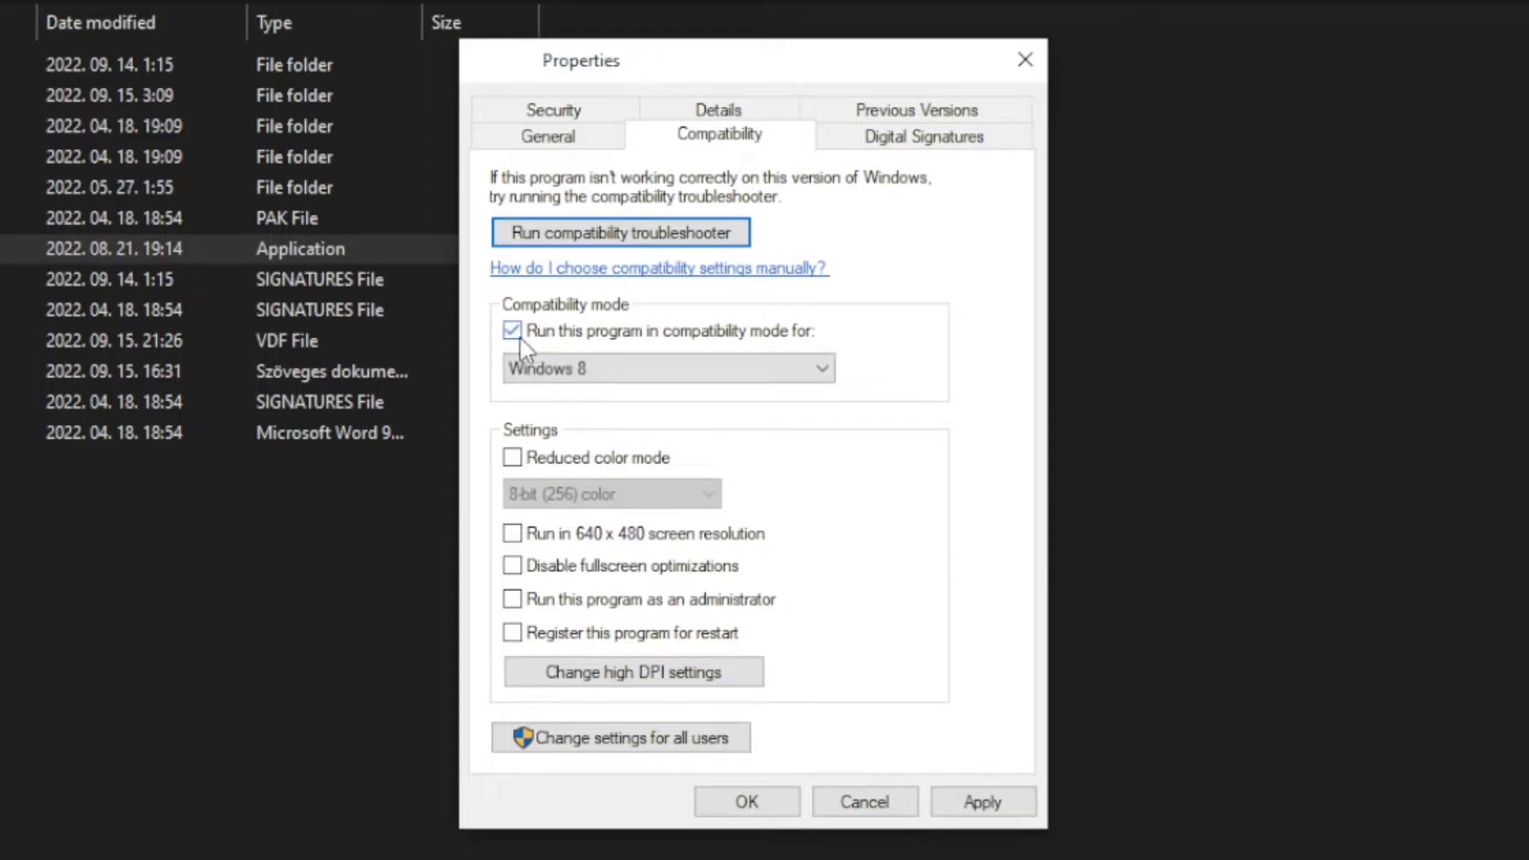
pyautogui.click(591, 368)
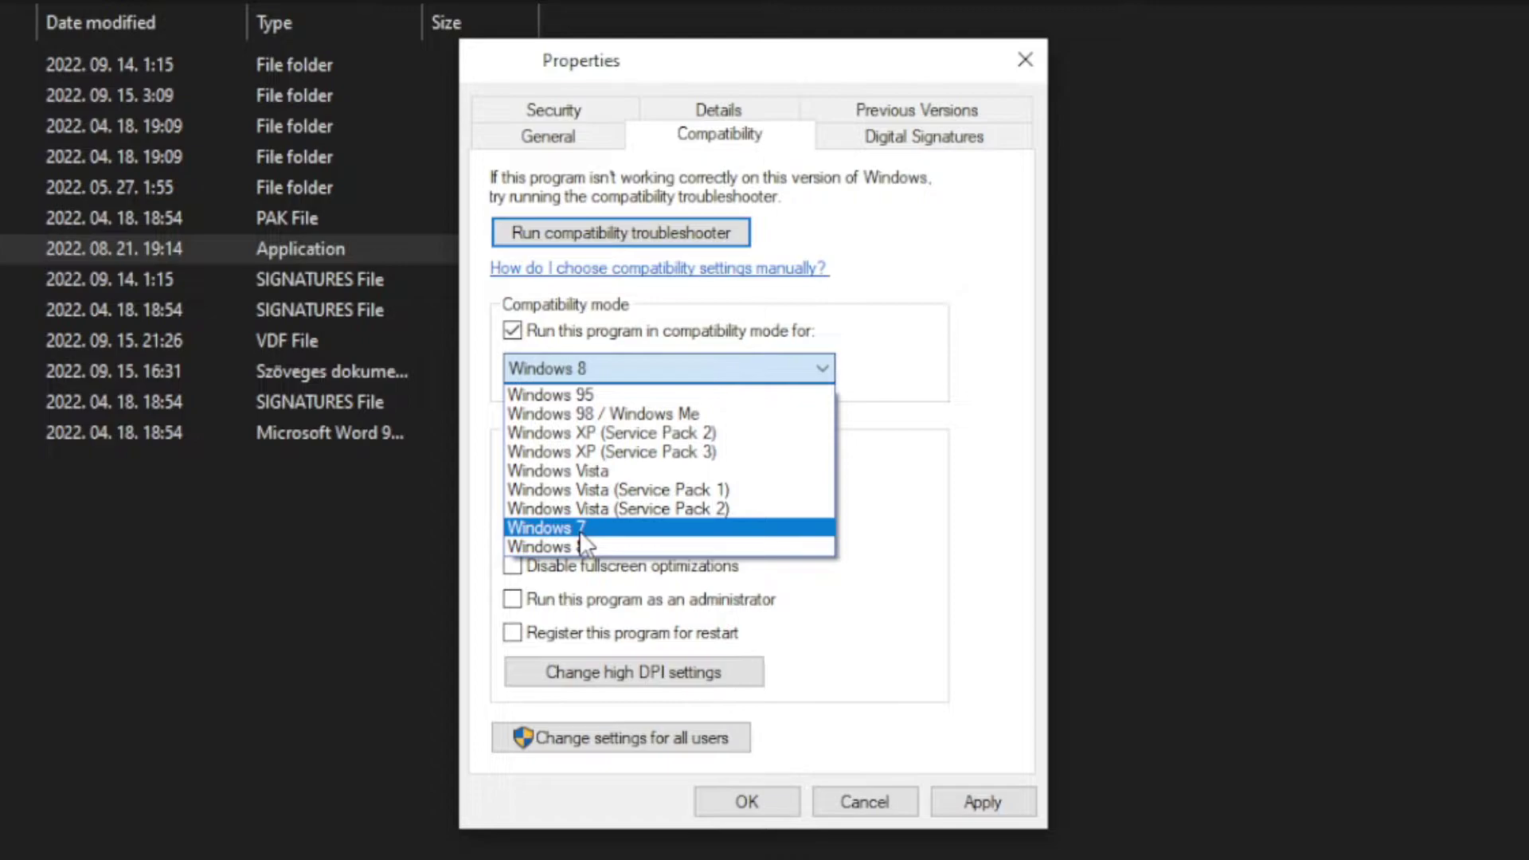
pyautogui.click(590, 548)
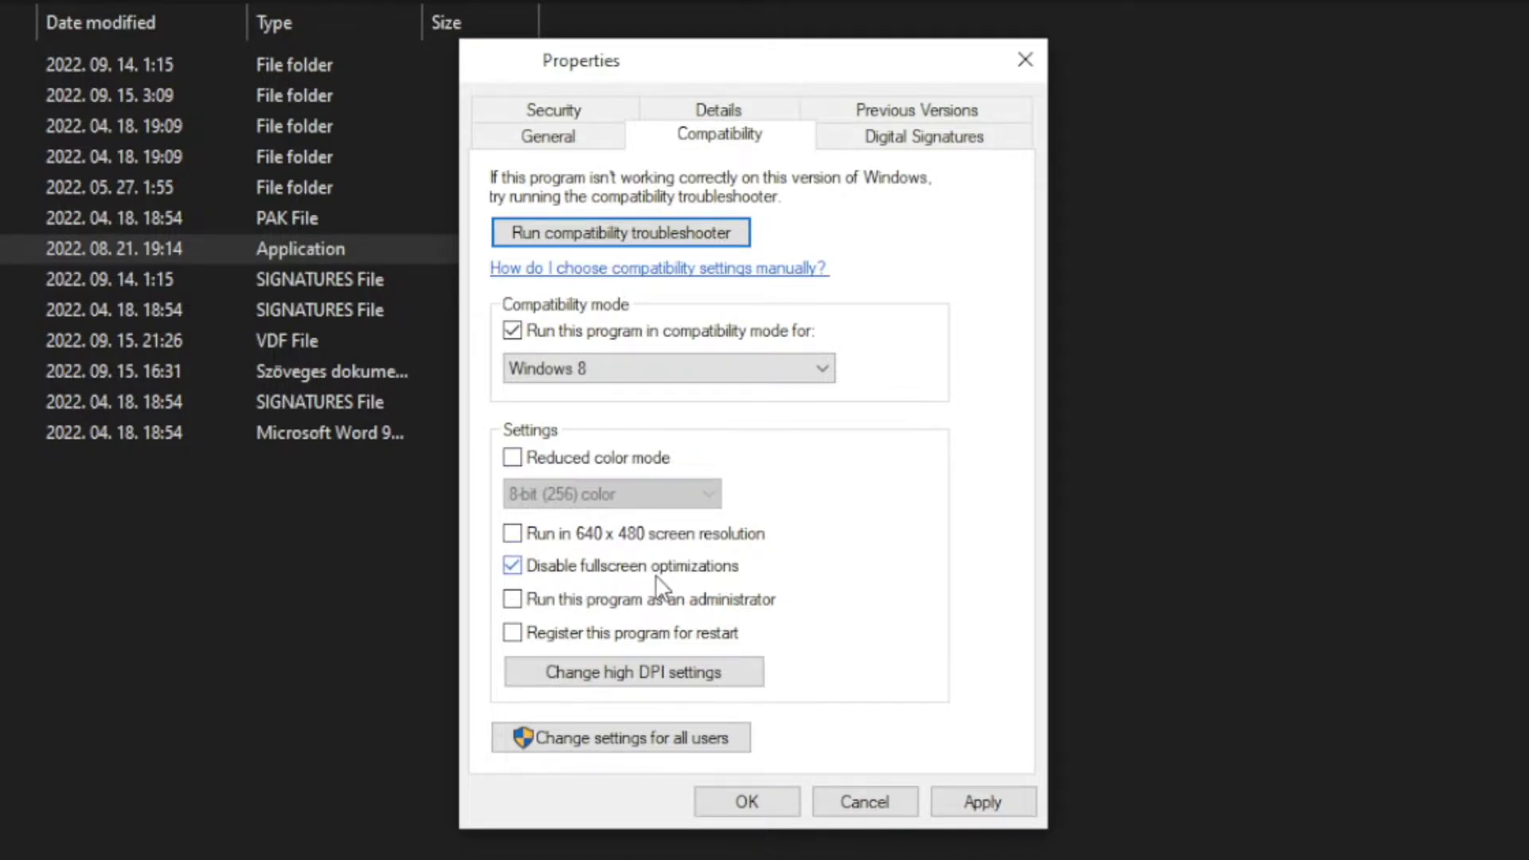
pyautogui.click(734, 600)
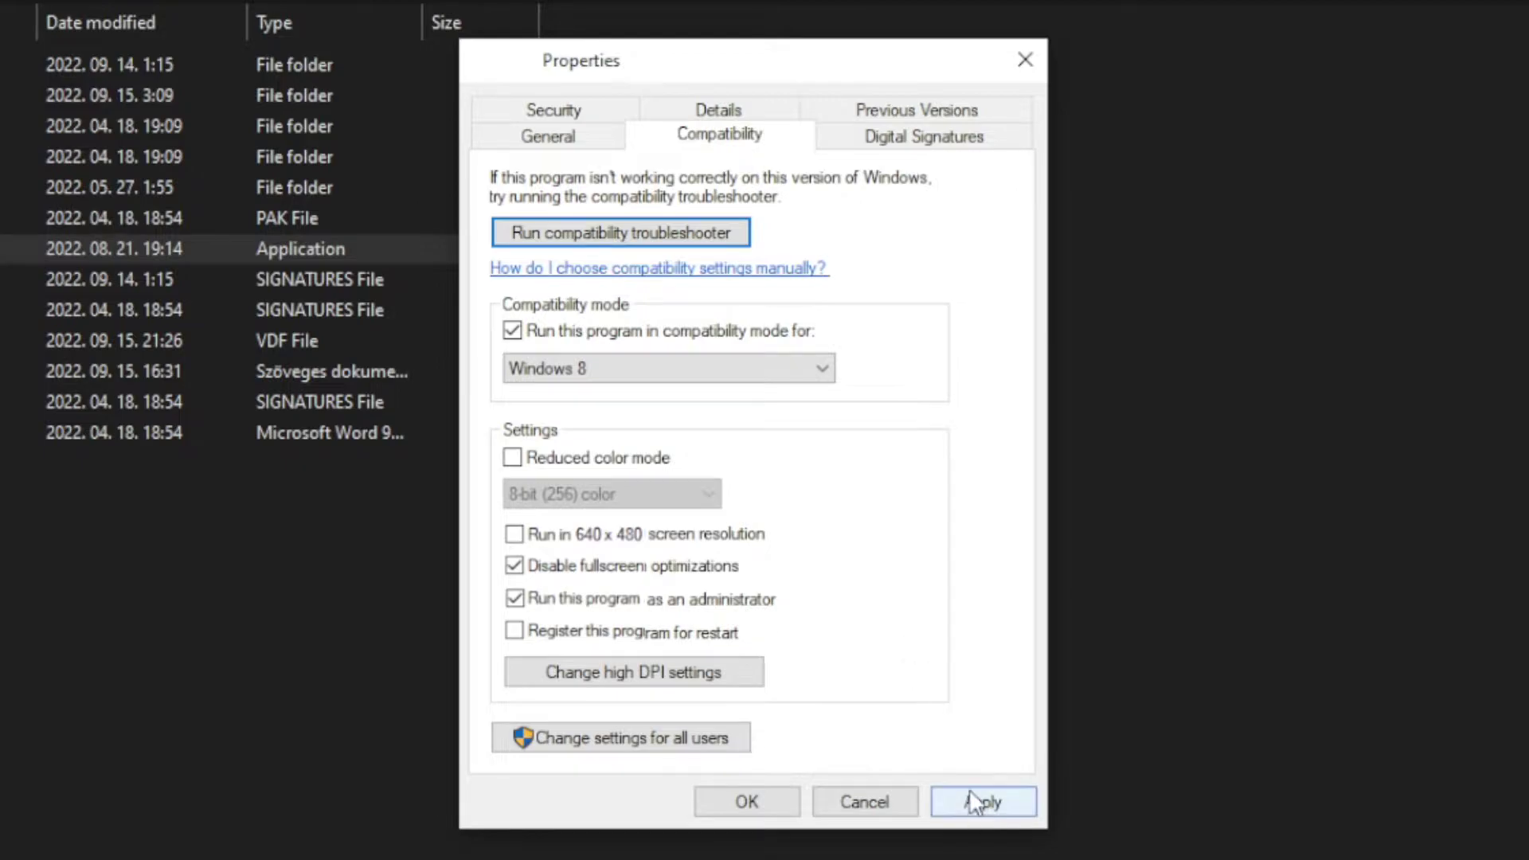
pyautogui.click(992, 801)
pyautogui.click(745, 806)
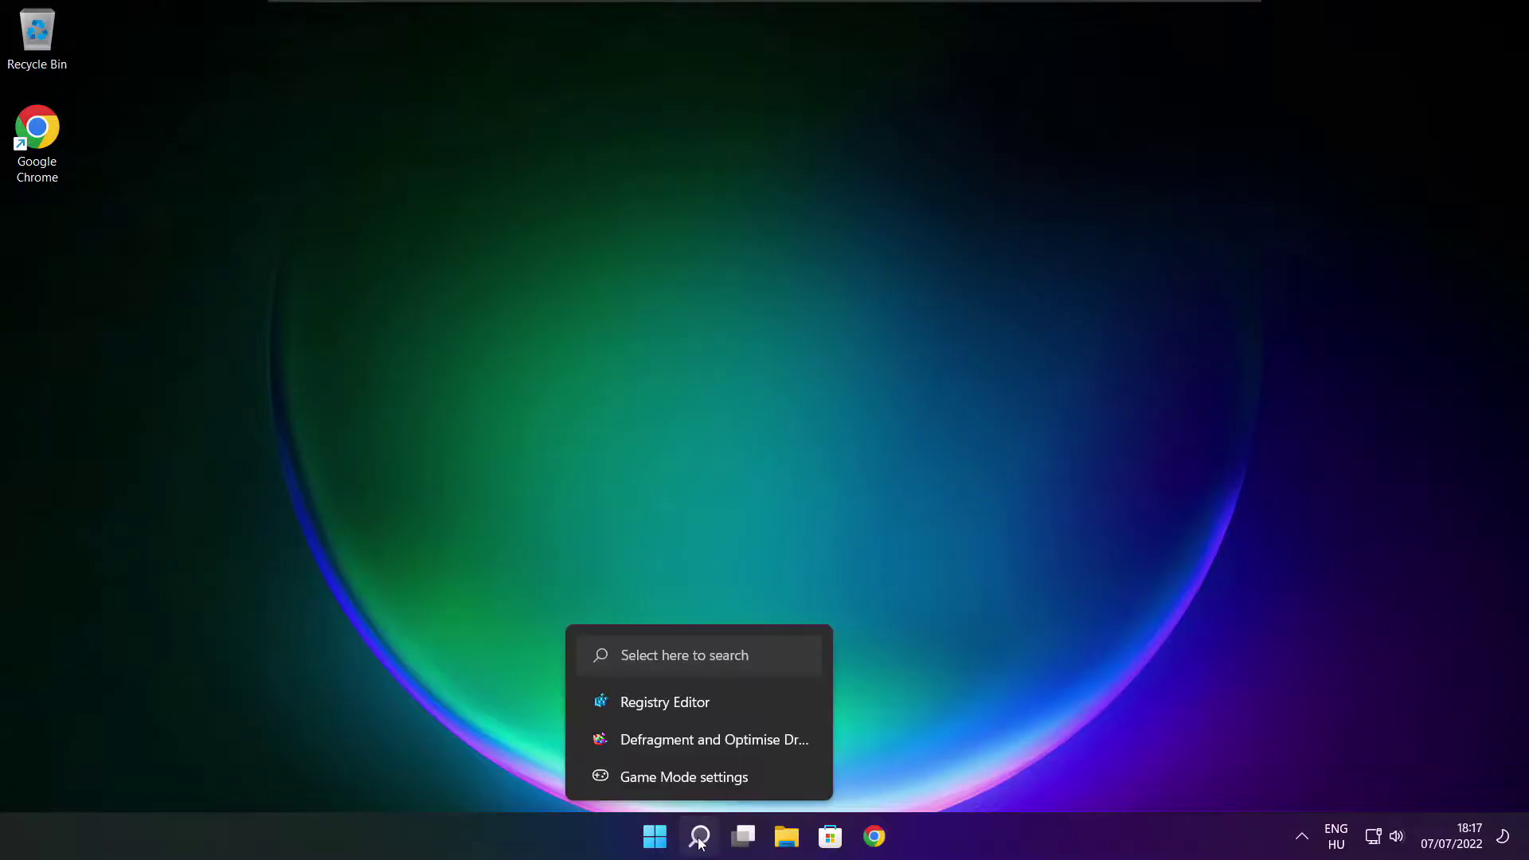
# Step: Search Windows for "updates", check for updates in Windows Update, and close the Settings window
pyautogui.click(700, 835)
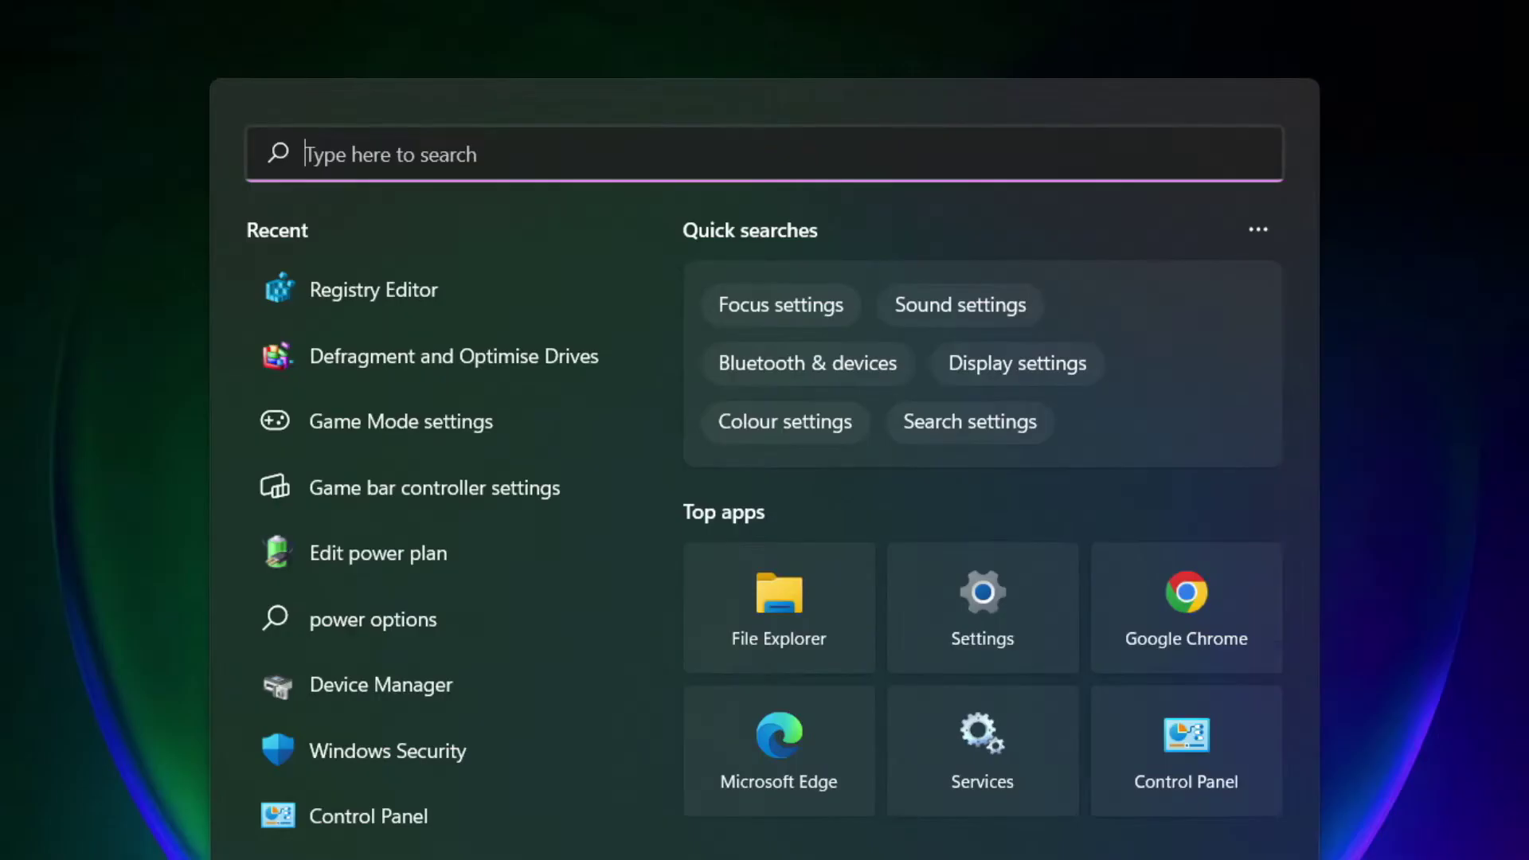
pyautogui.write('u')
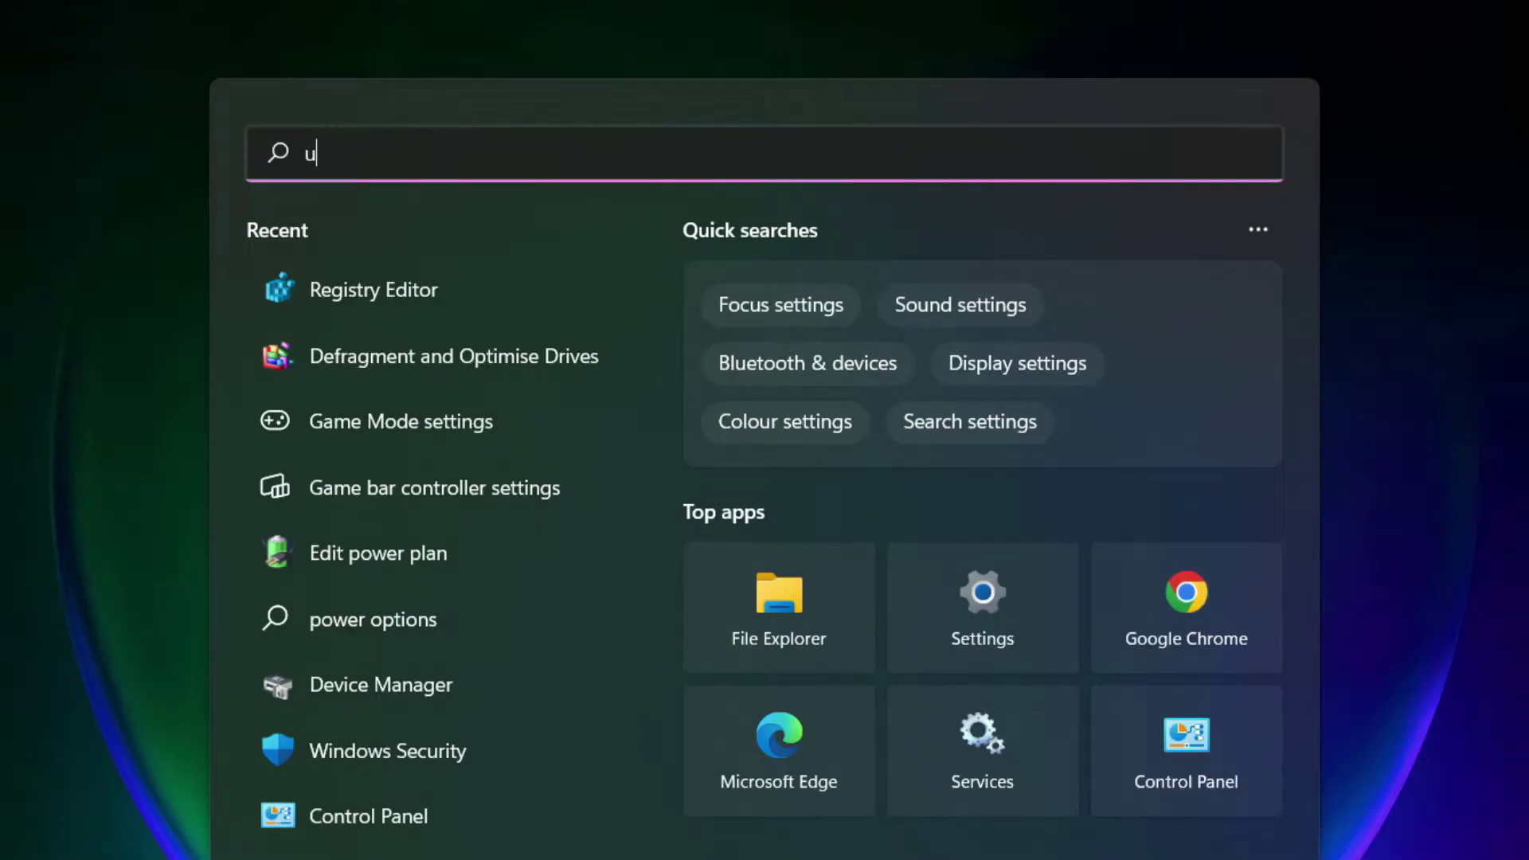
pyautogui.write('pdates')
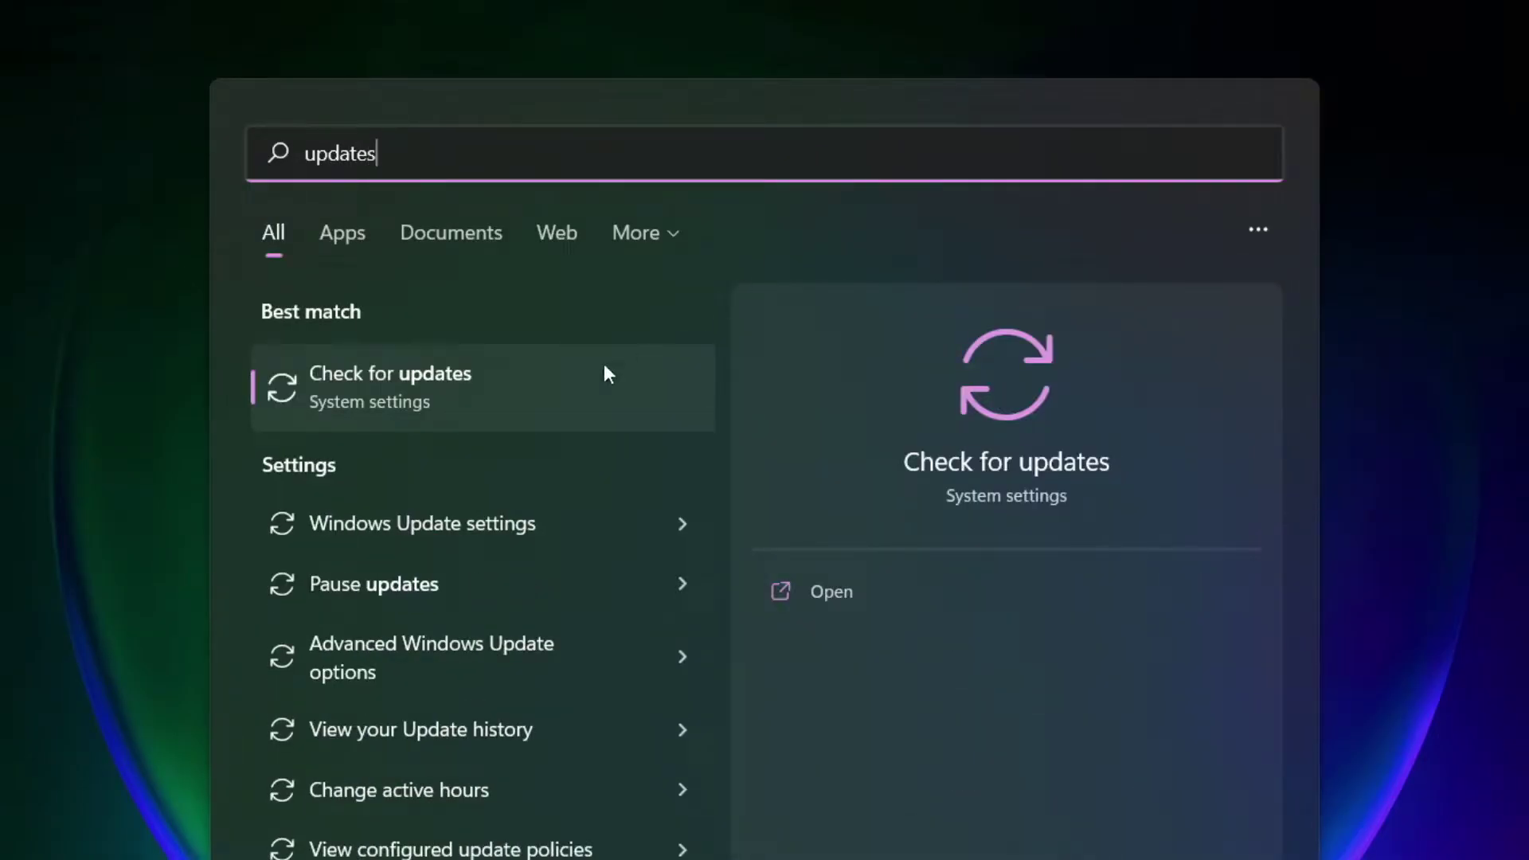
pyautogui.click(467, 399)
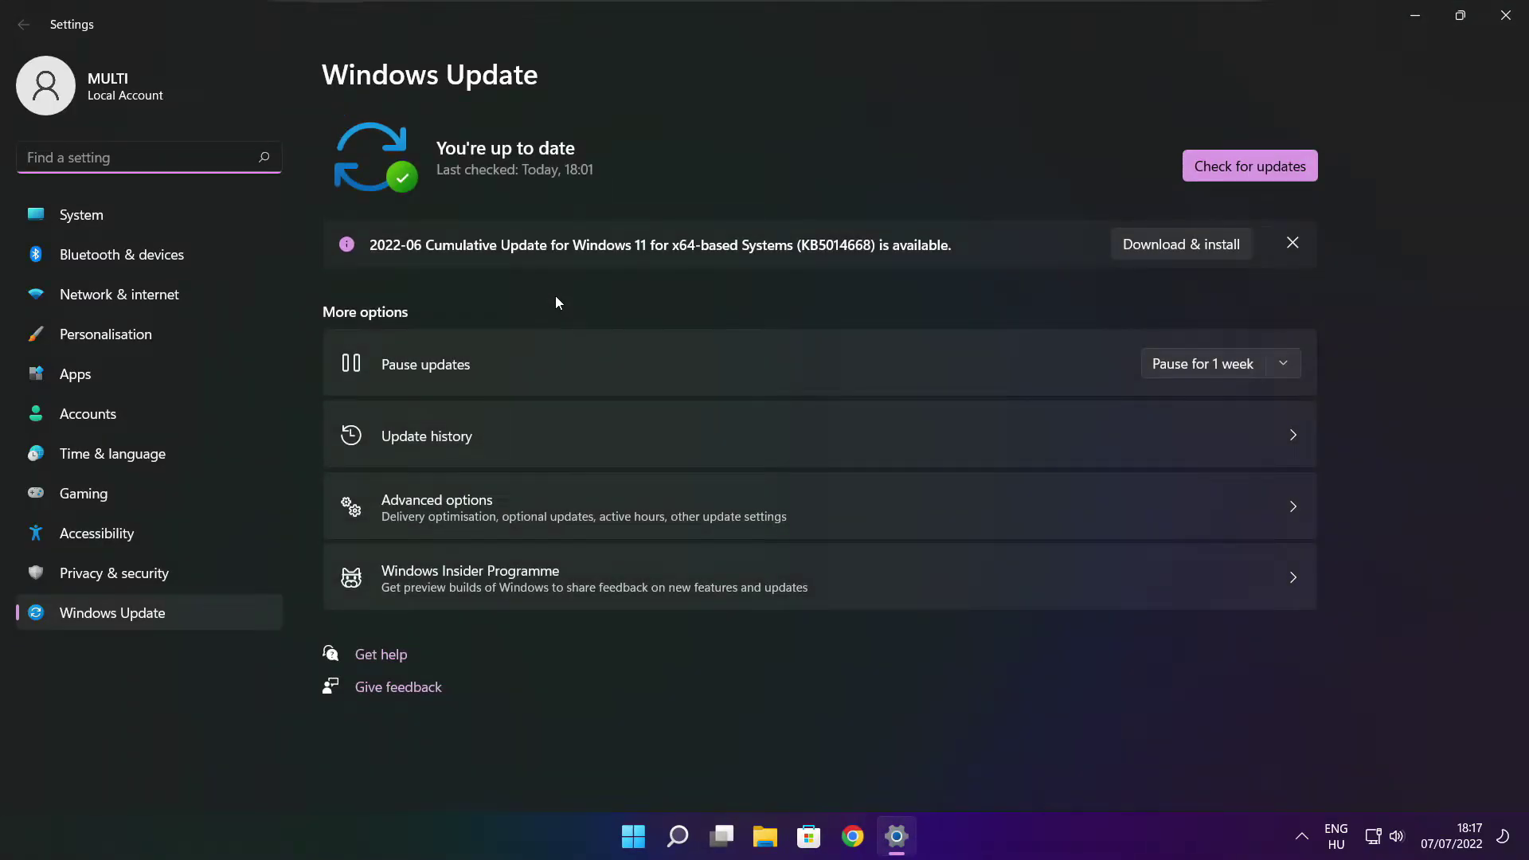
pyautogui.click(1249, 165)
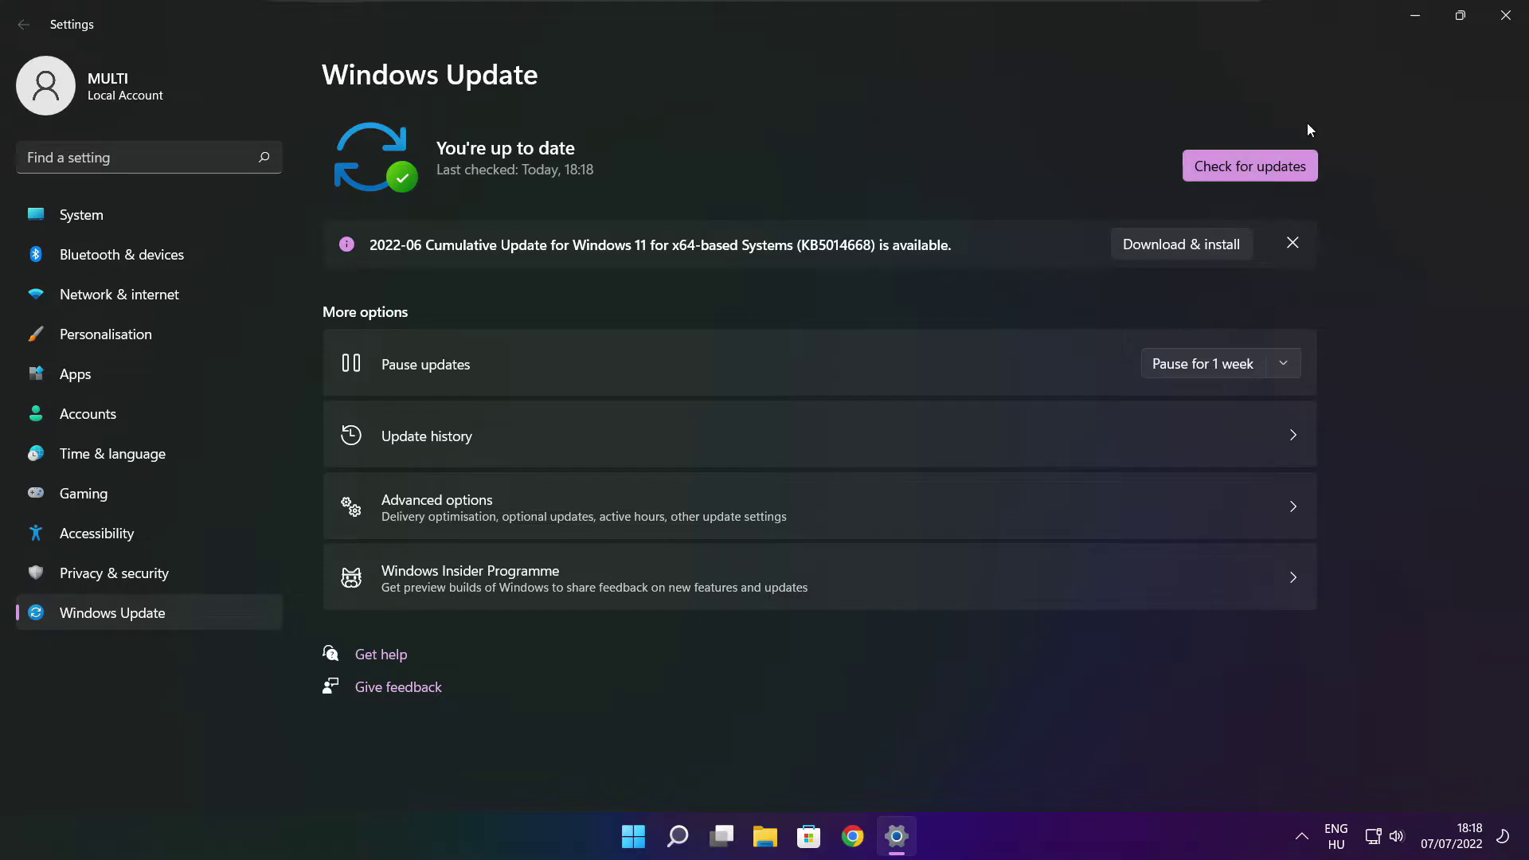
pyautogui.click(1504, 20)
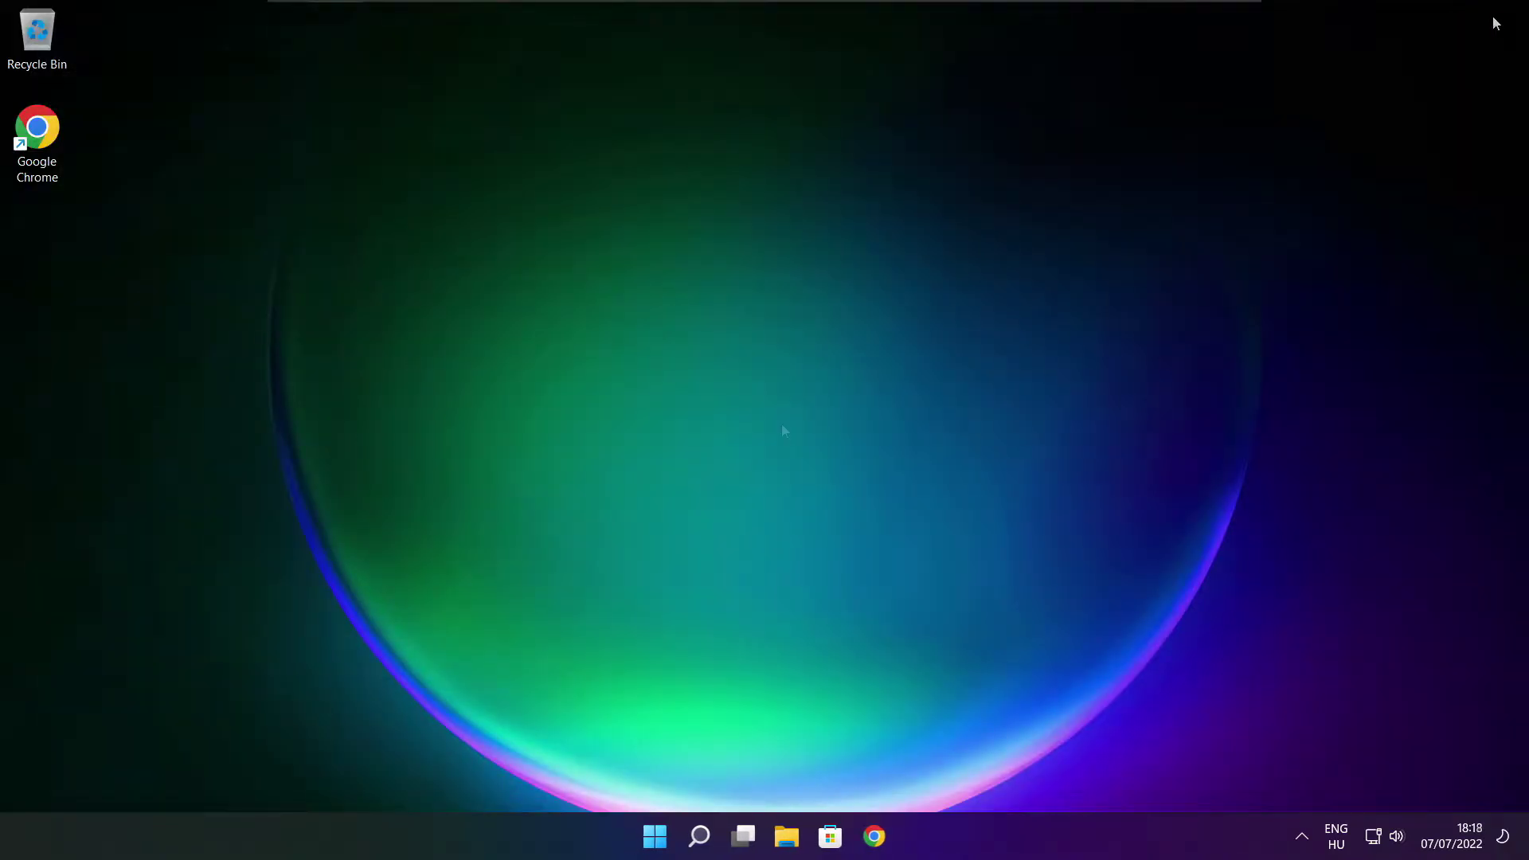
# Step: Switch to Chrome and download the DirectX End-User Runtime Web Installer in English from the Microsoft Download Center
pyautogui.click(875, 836)
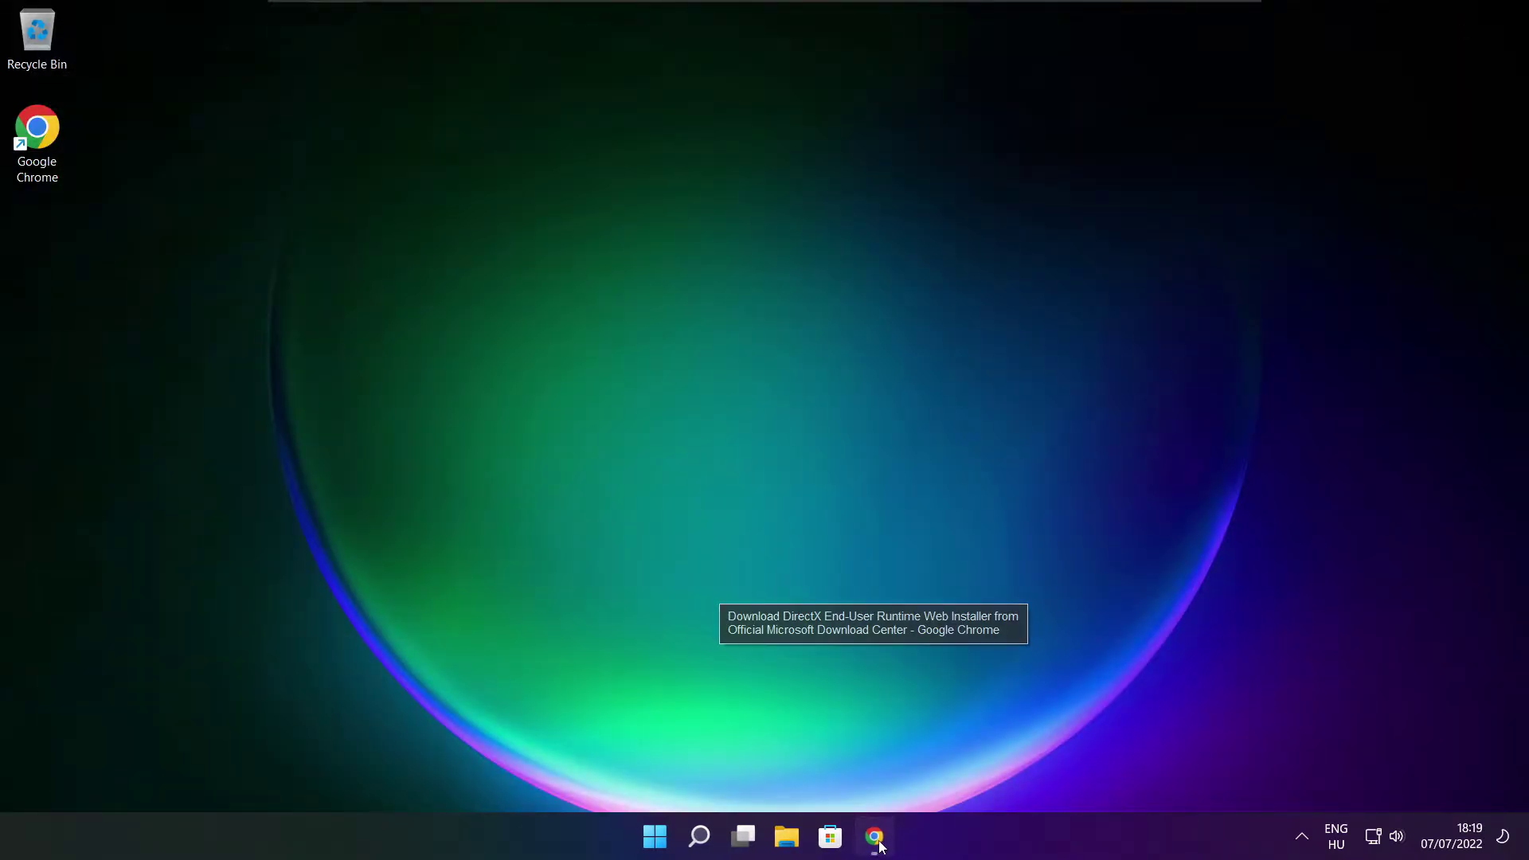
pyautogui.click(454, 52)
pyautogui.moveTo(454, 52)
pyautogui.mouseDown()
pyautogui.moveTo(141, 52)
pyautogui.moveTo(455, 52)
pyautogui.mouseUp()
pyautogui.click(552, 579)
pyautogui.moveTo(1521, 221); pyautogui.dragTo(1521, 350)
pyautogui.moveTo(566, 331); pyautogui.dragTo(653, 339)
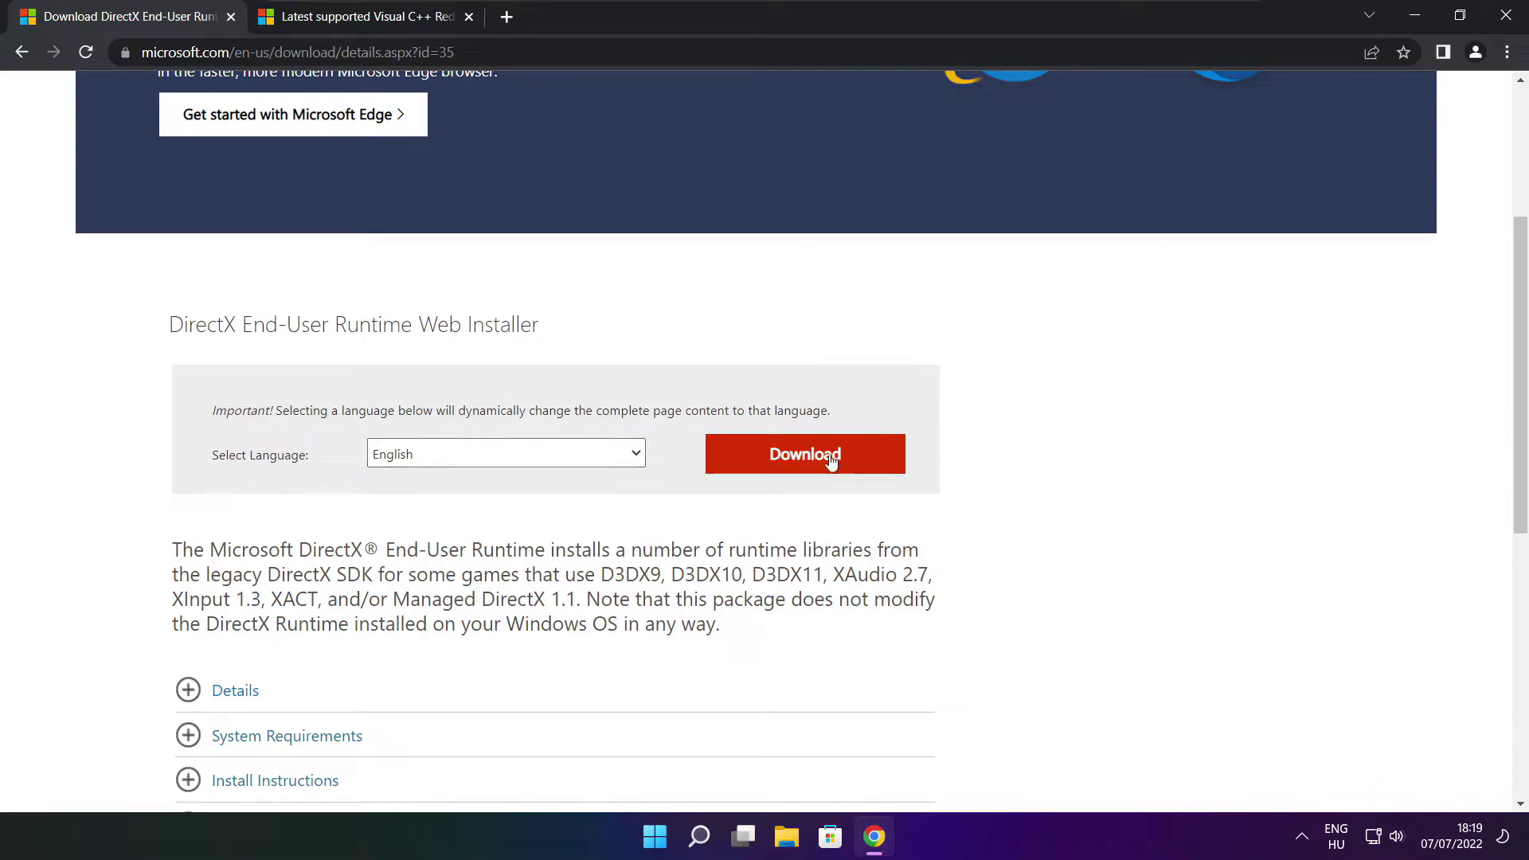
pyautogui.click(801, 459)
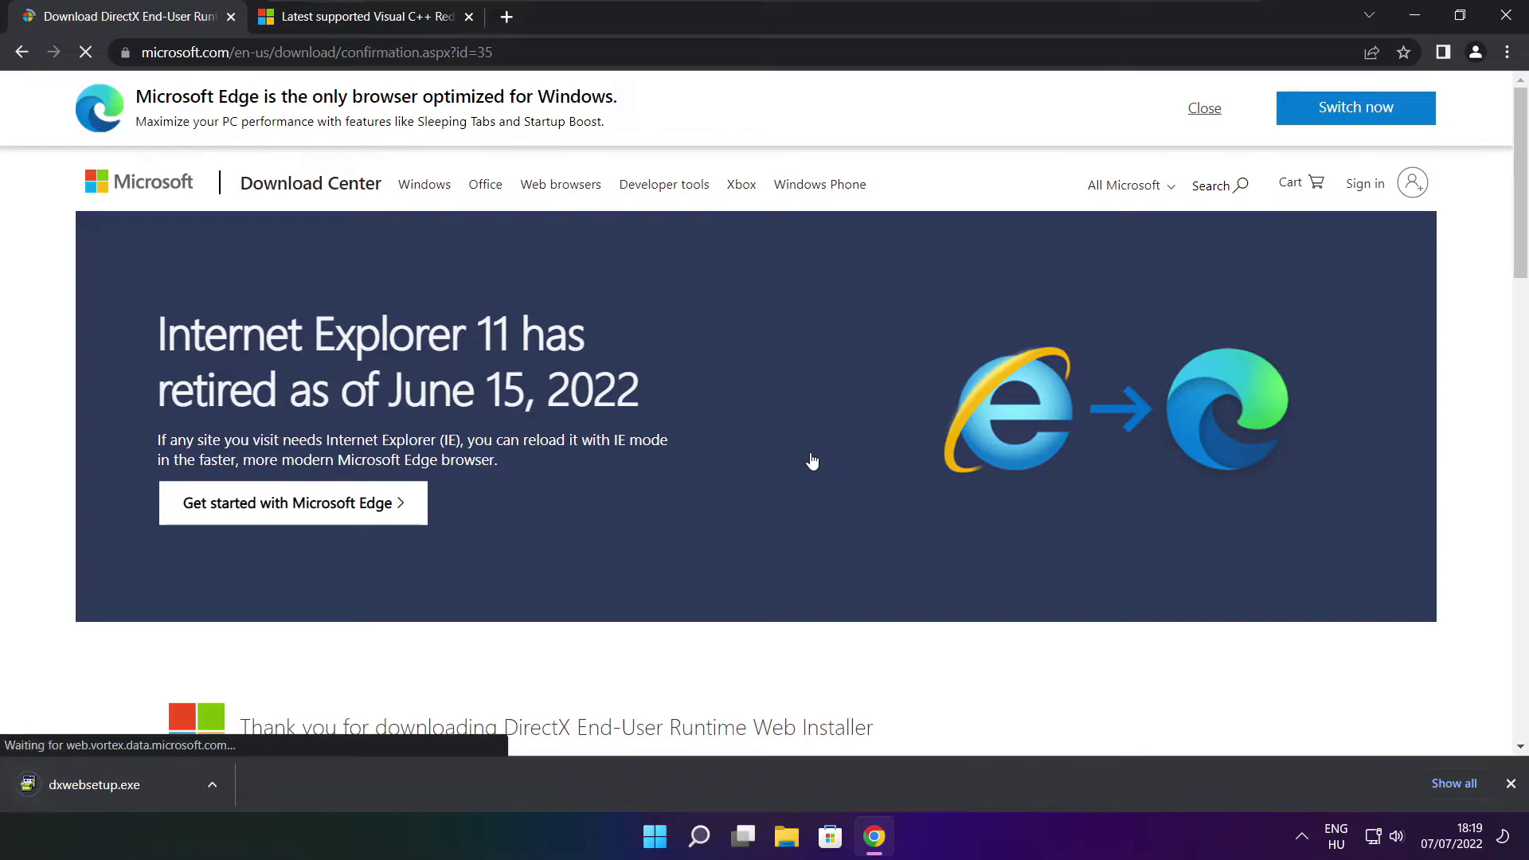
# Step: Run dxwebsetup.exe, accept the license agreement, opt out of the Bing Bar, and complete the DirectX runtime installation
pyautogui.click(143, 786)
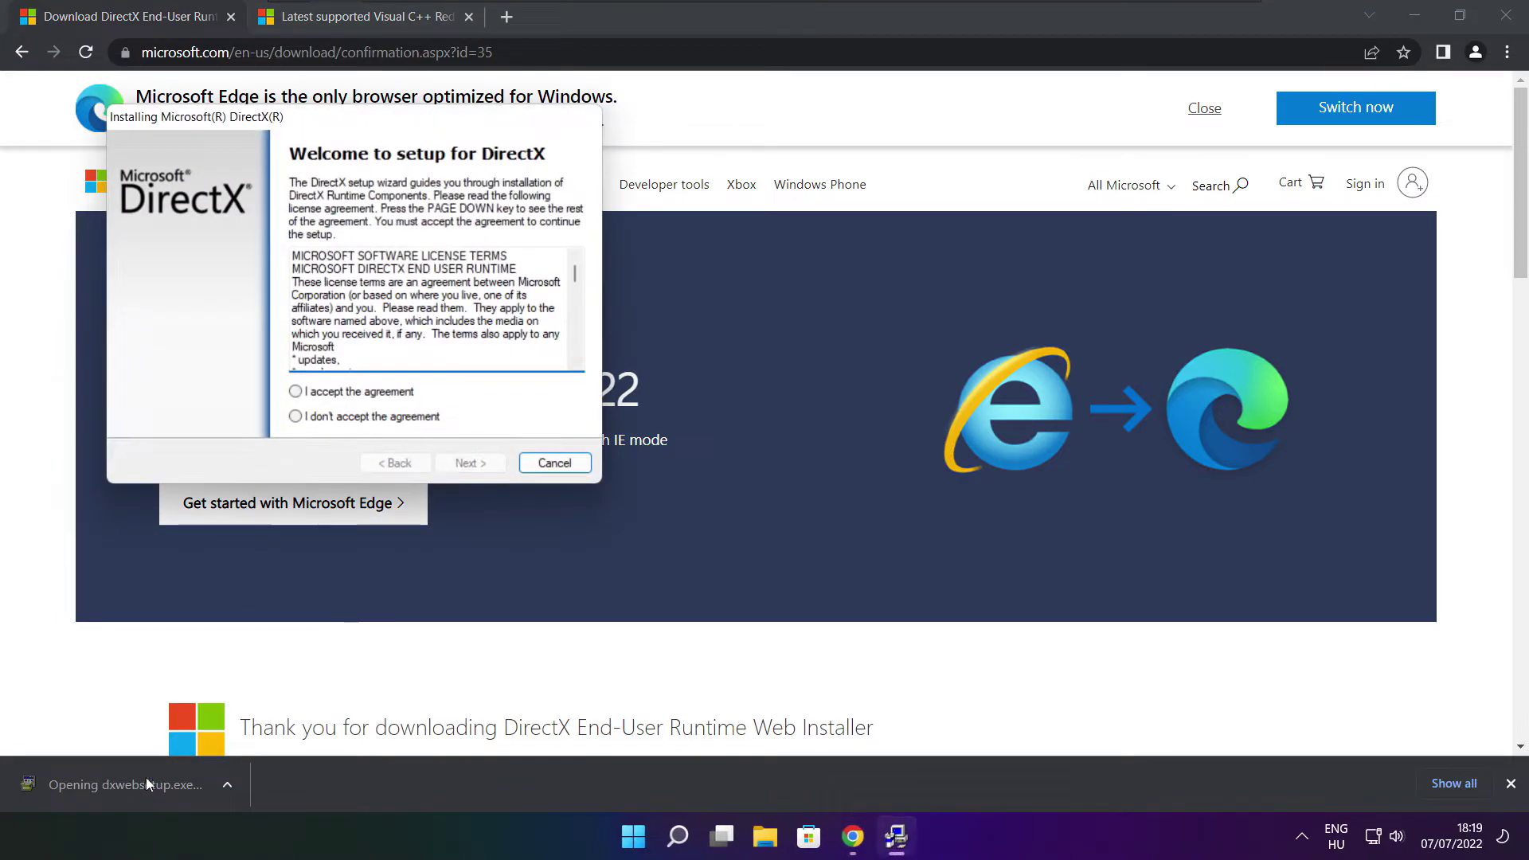
pyautogui.moveTo(345, 137); pyautogui.dragTo(728, 230)
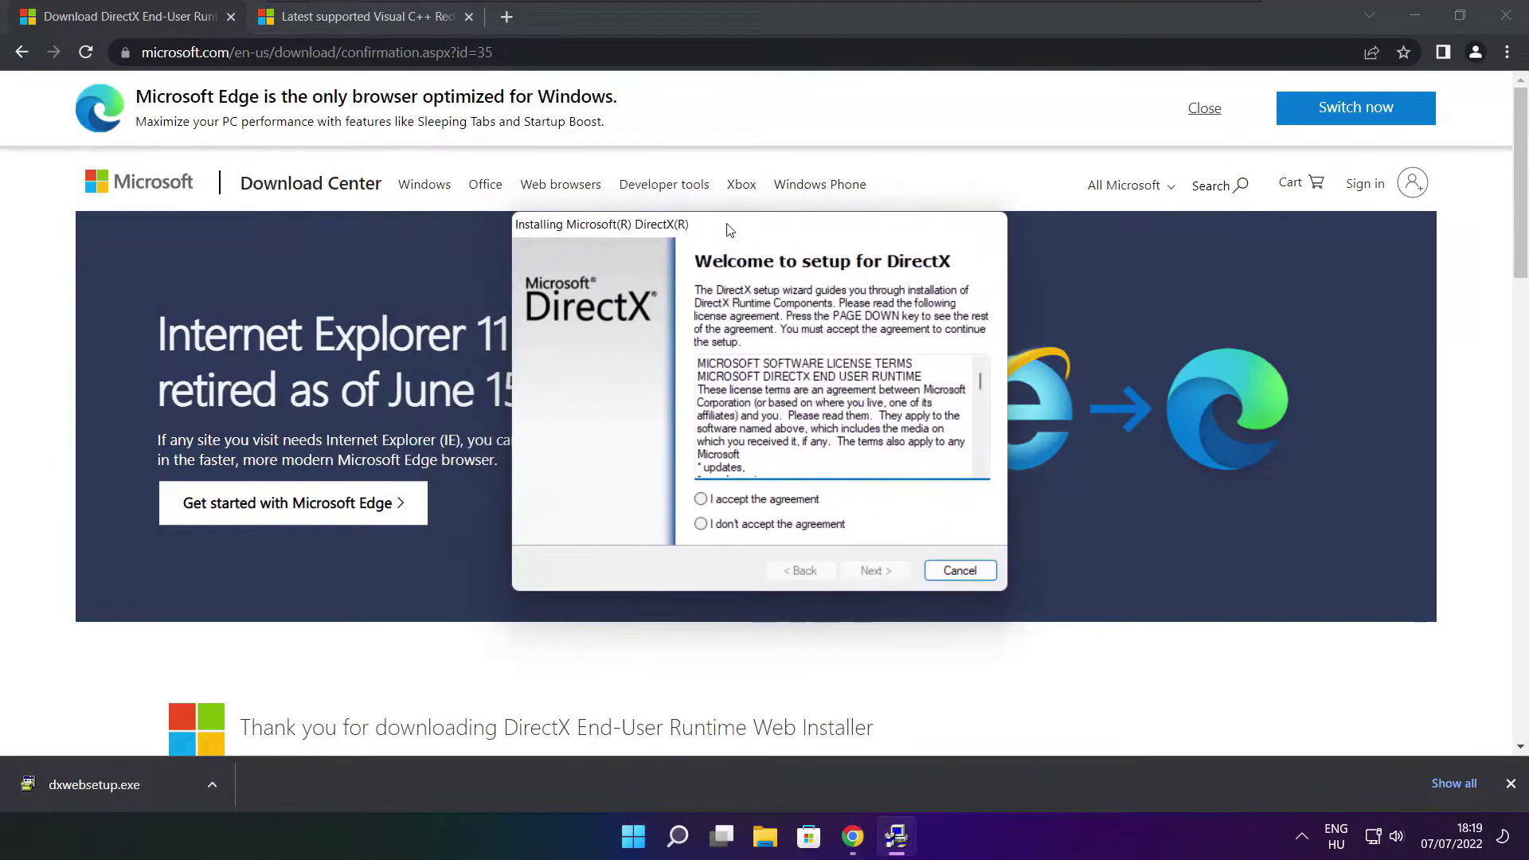
pyautogui.moveTo(982, 380); pyautogui.dragTo(981, 454)
pyautogui.click(717, 500)
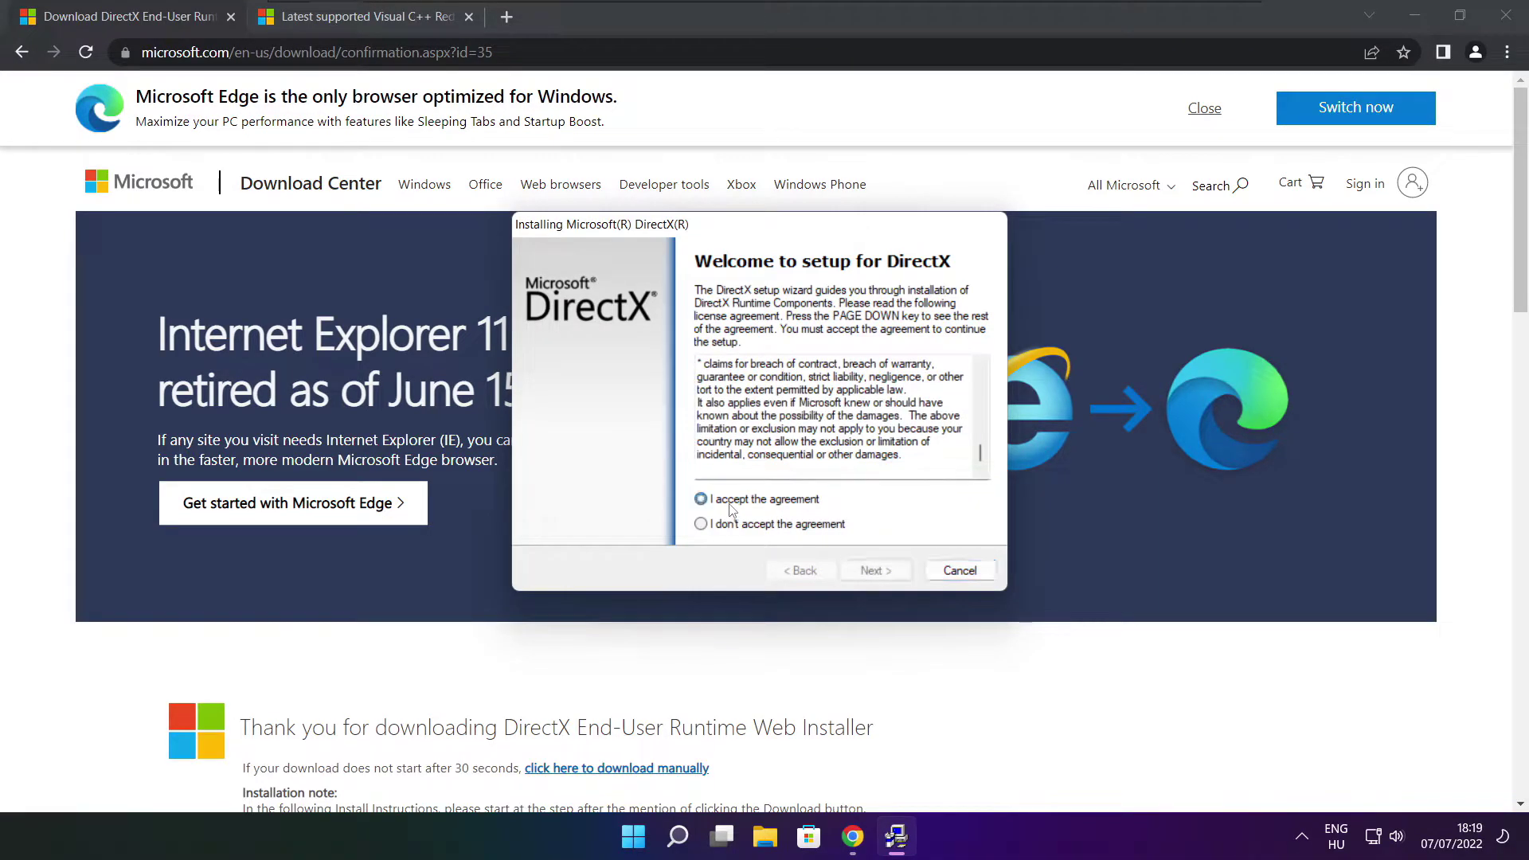
pyautogui.click(875, 571)
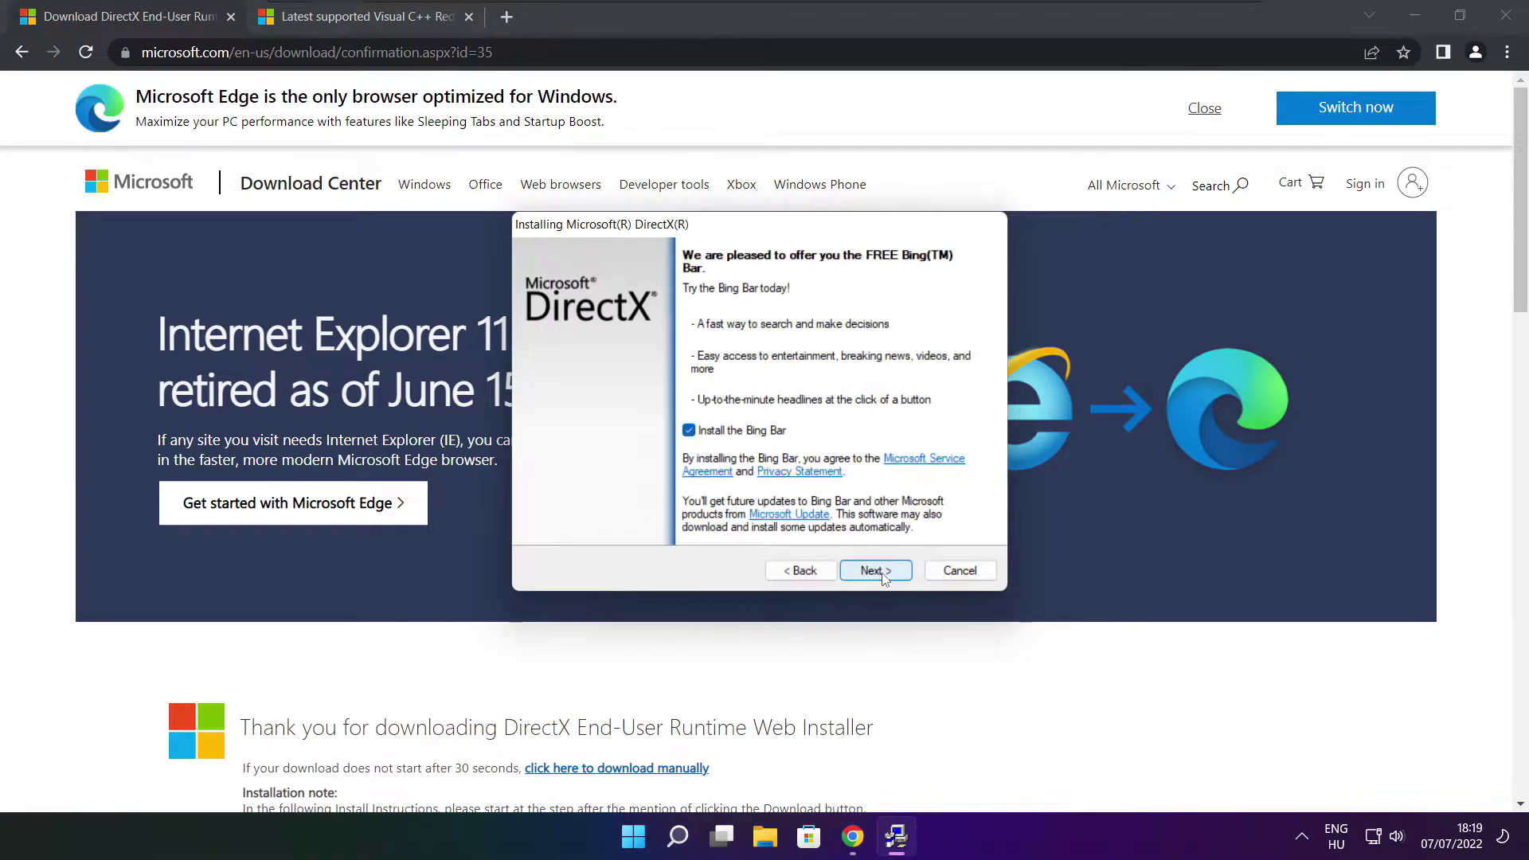
pyautogui.click(690, 431)
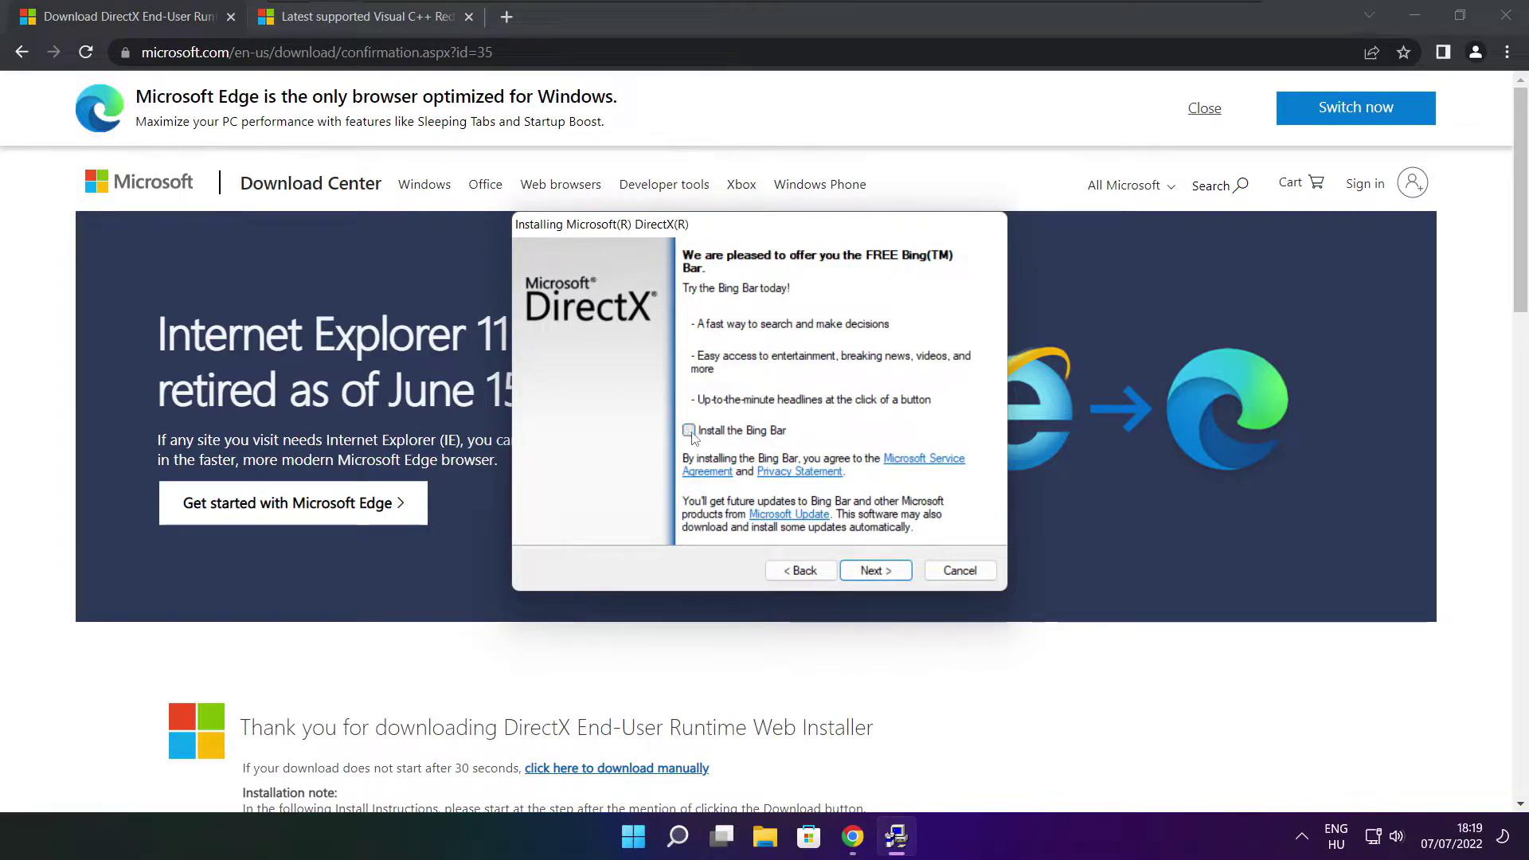
pyautogui.click(890, 576)
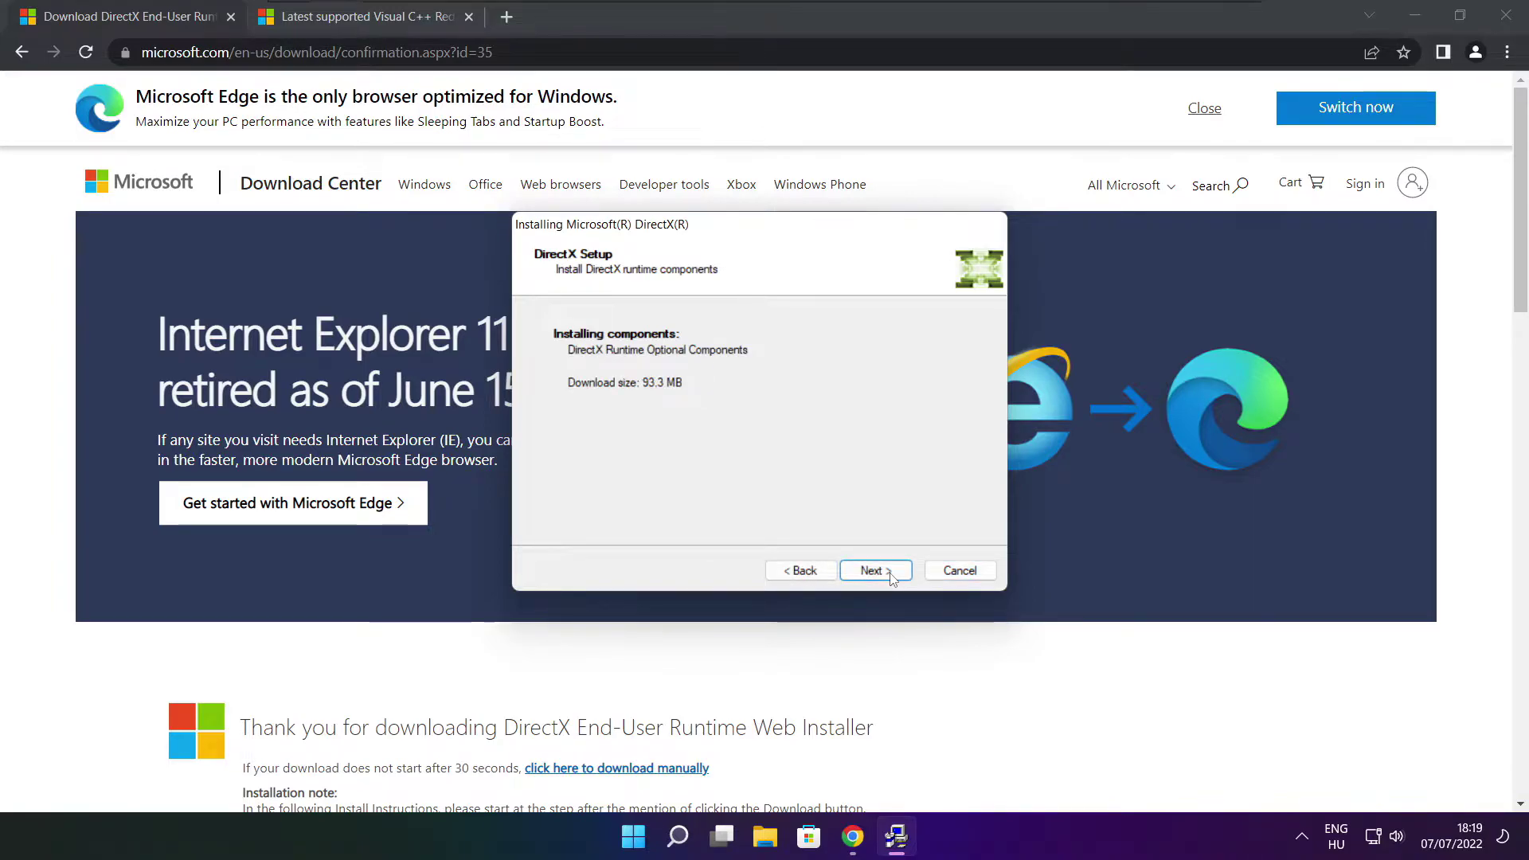
pyautogui.click(878, 572)
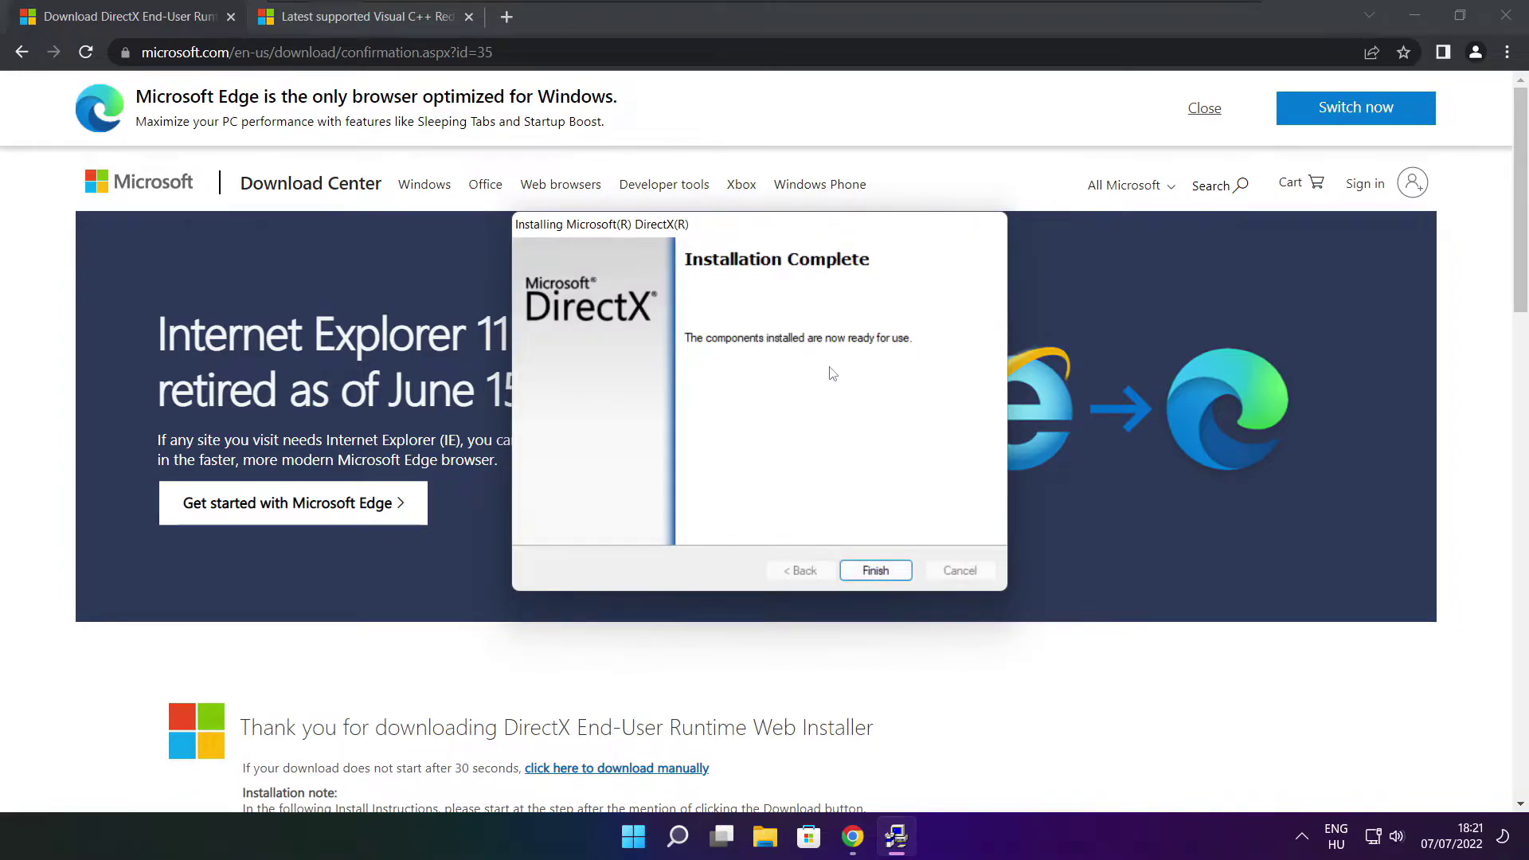
pyautogui.click(881, 573)
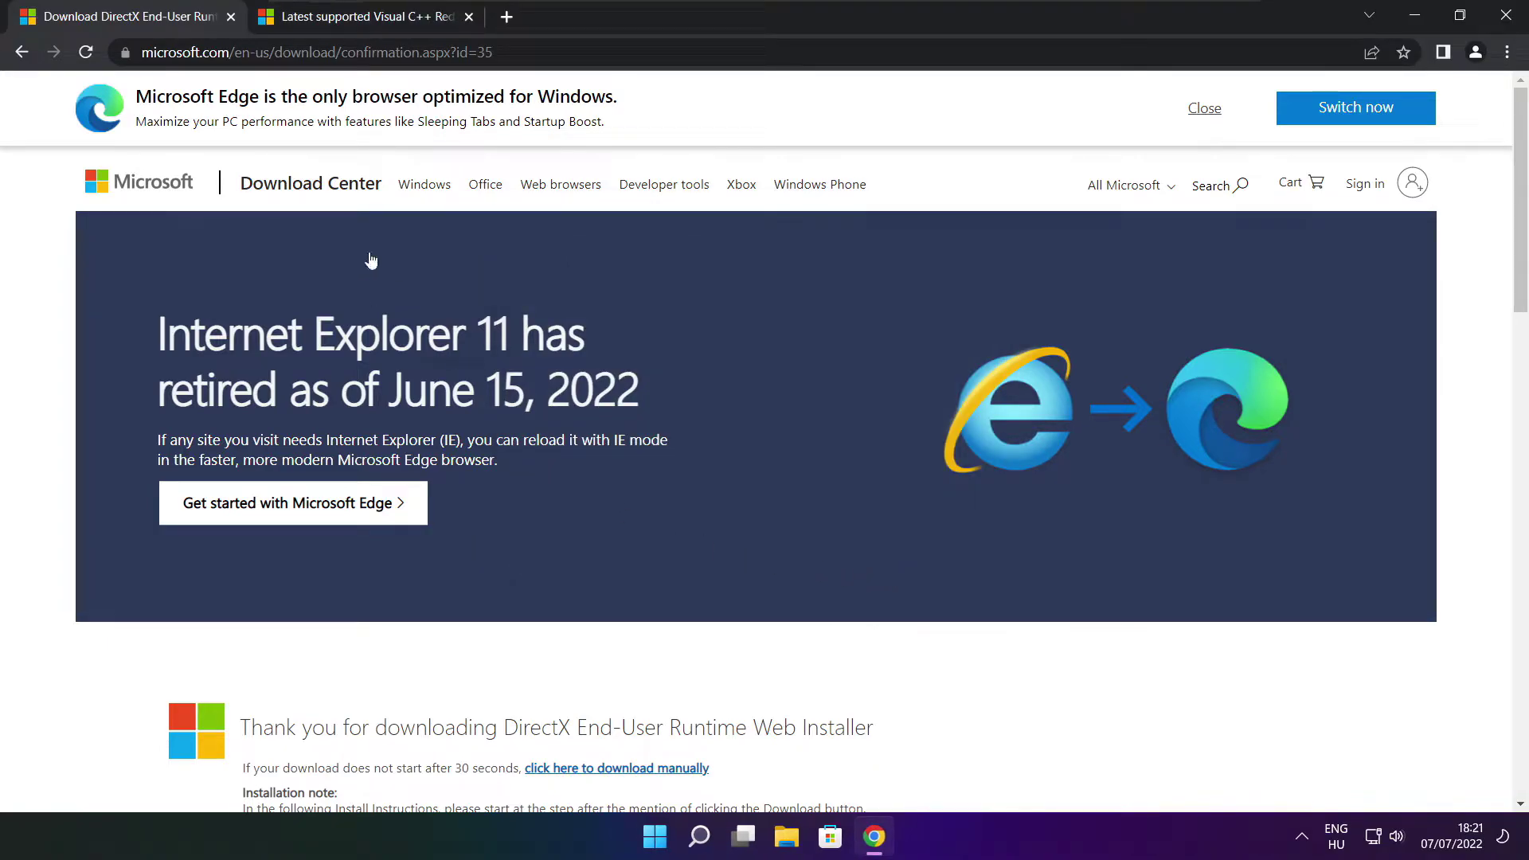
# Step: Close the DirectX page and download the ARM64, X86 and X64 Visual C++ Redistributables for Visual Studio 2015, 2017, 2019, and 2022
pyautogui.click(231, 17)
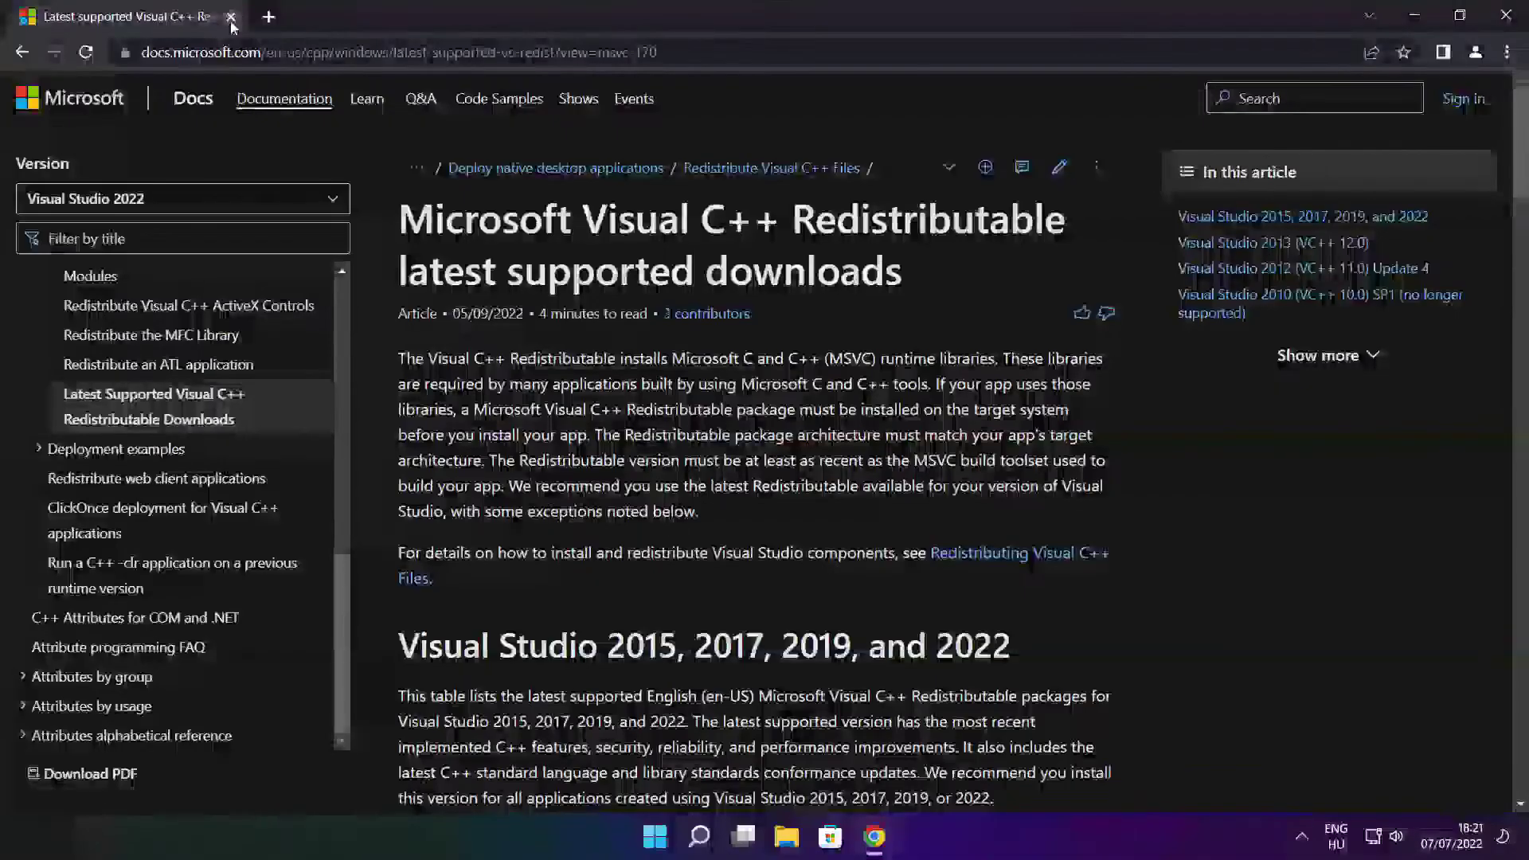
pyautogui.click(398, 51)
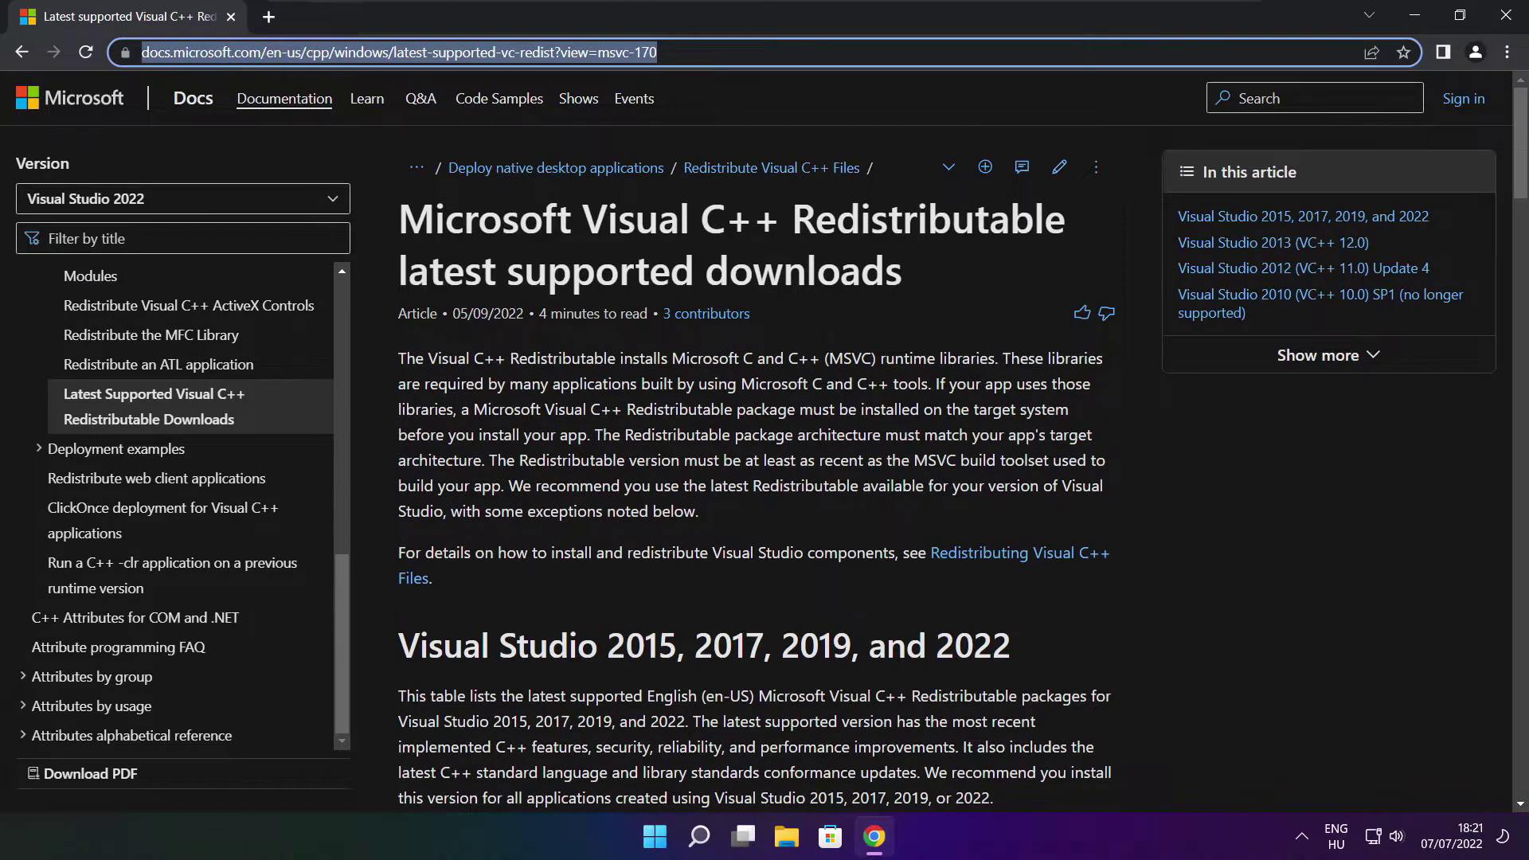
pyautogui.press('End')
pyautogui.click(763, 105)
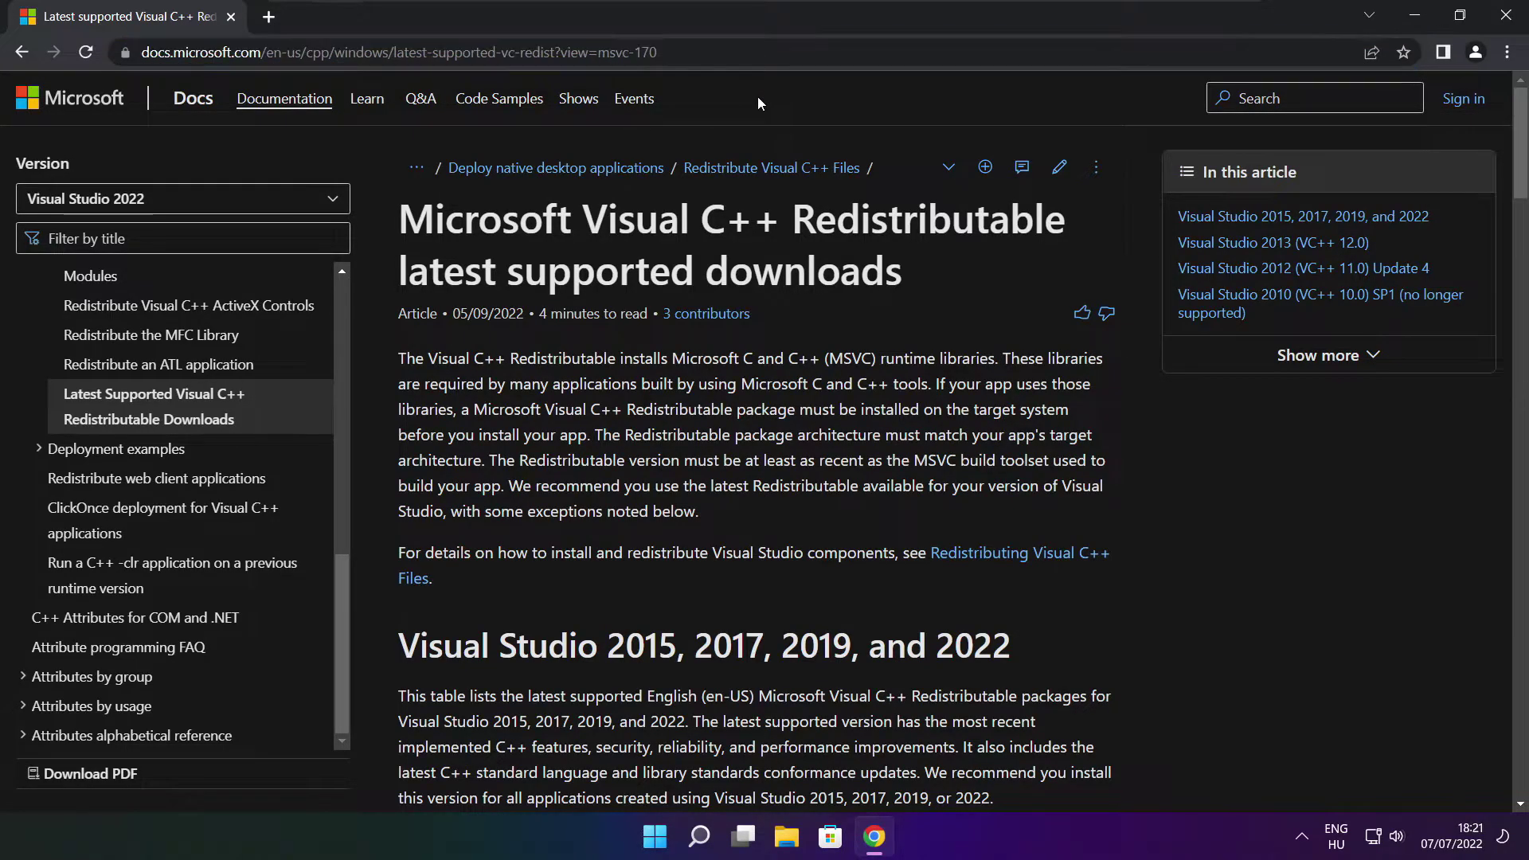
pyautogui.moveTo(1521, 147); pyautogui.dragTo(1513, 222)
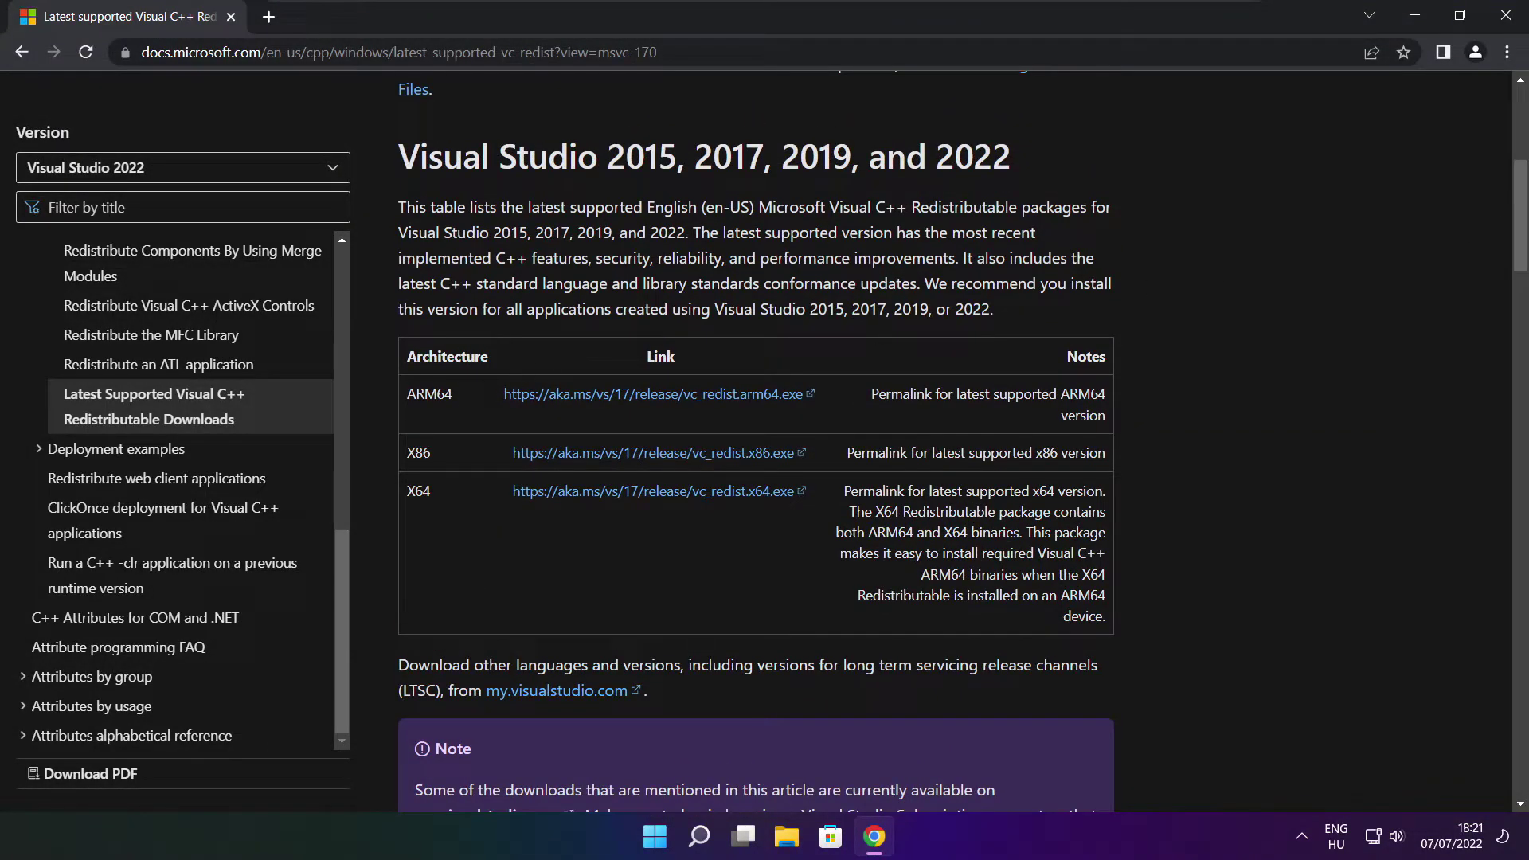
pyautogui.moveTo(404, 390); pyautogui.dragTo(1030, 548)
pyautogui.click(1029, 548)
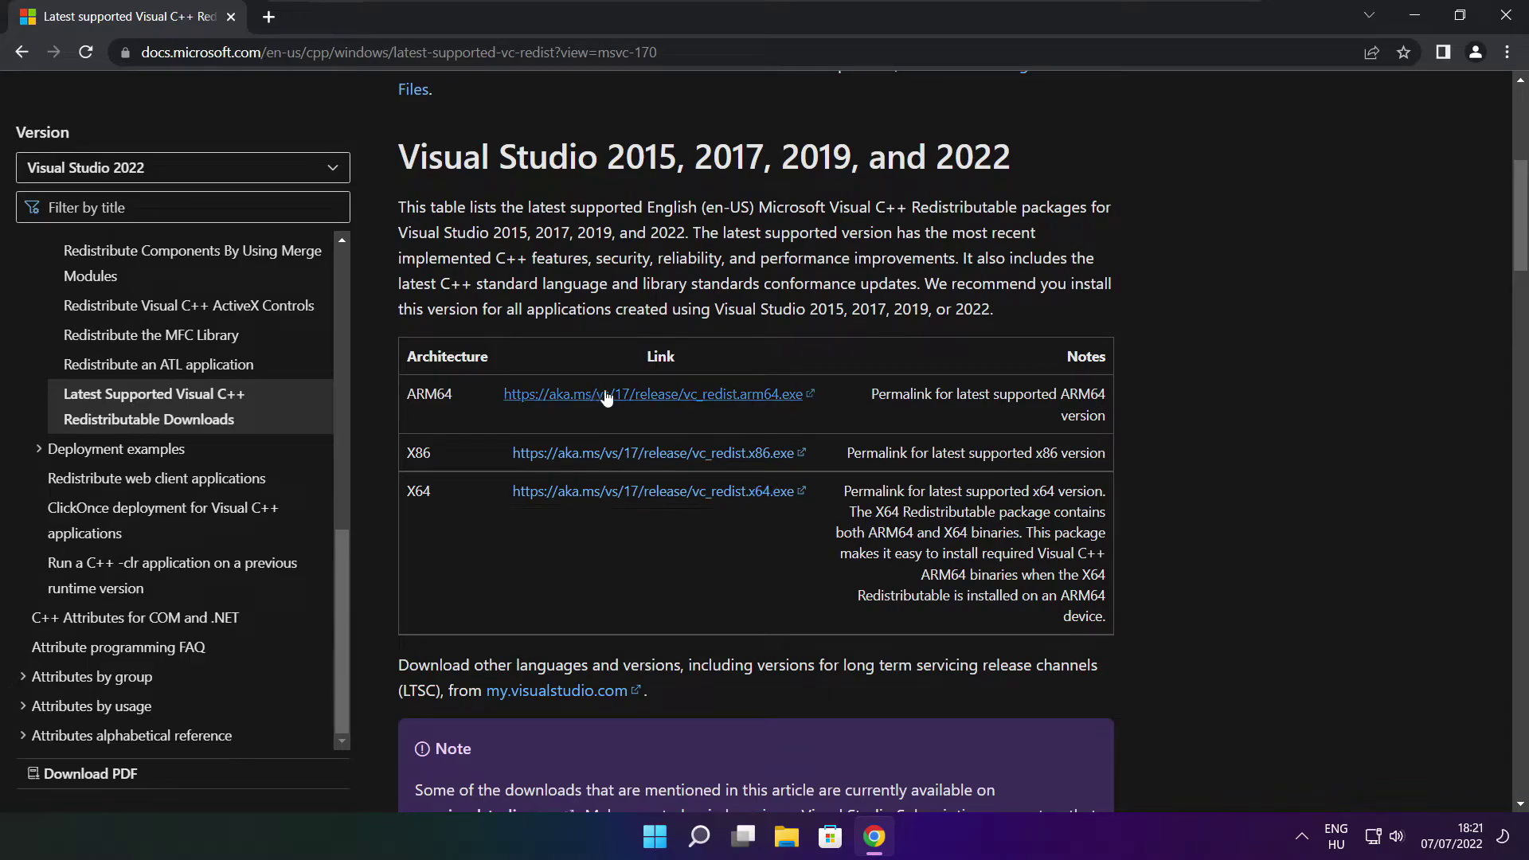
pyautogui.click(634, 395)
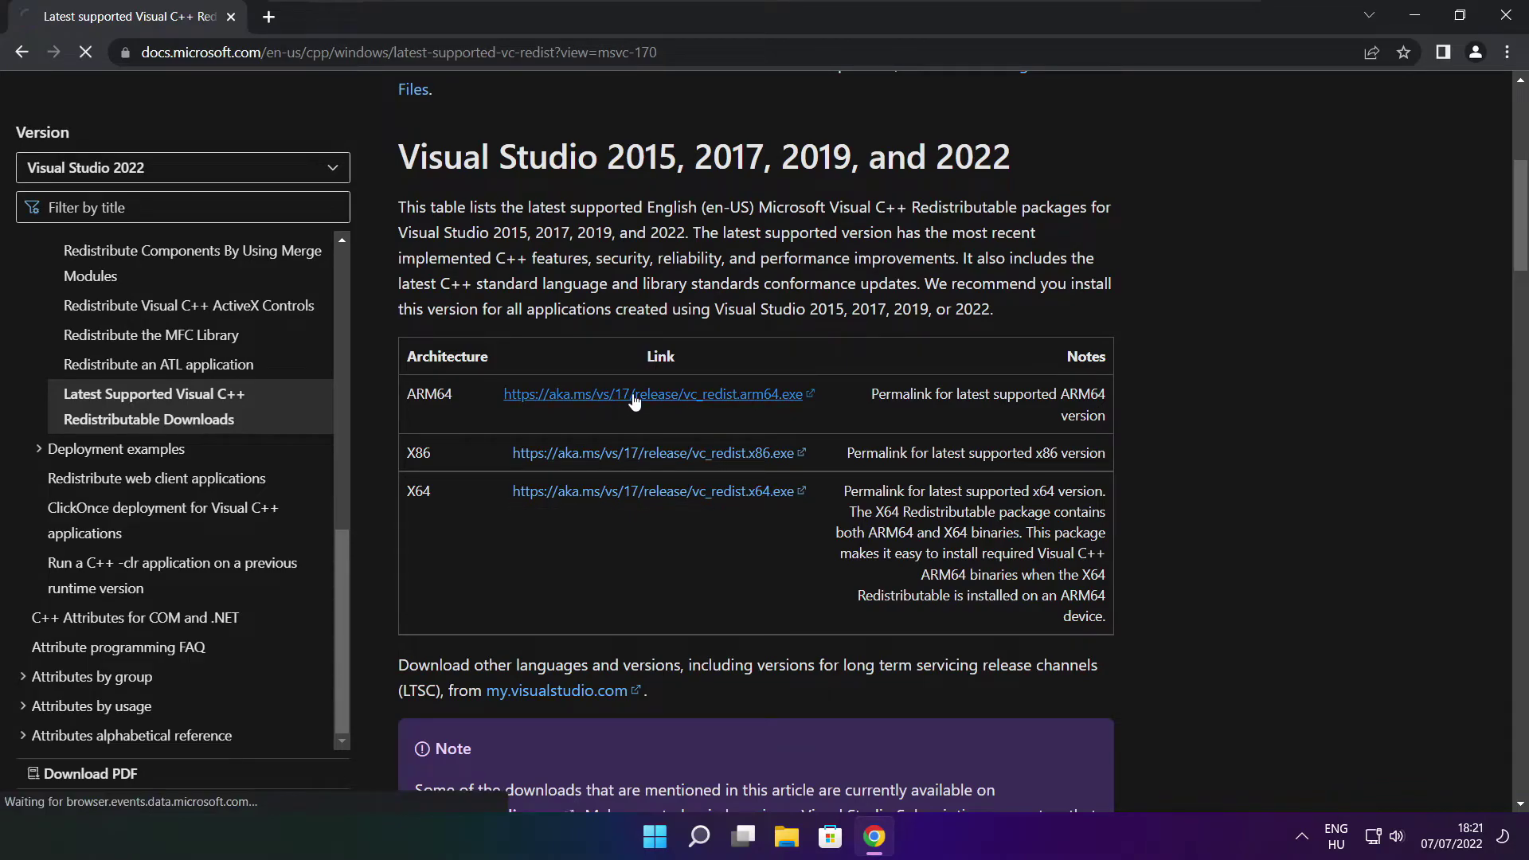
pyautogui.click(631, 454)
pyautogui.click(631, 492)
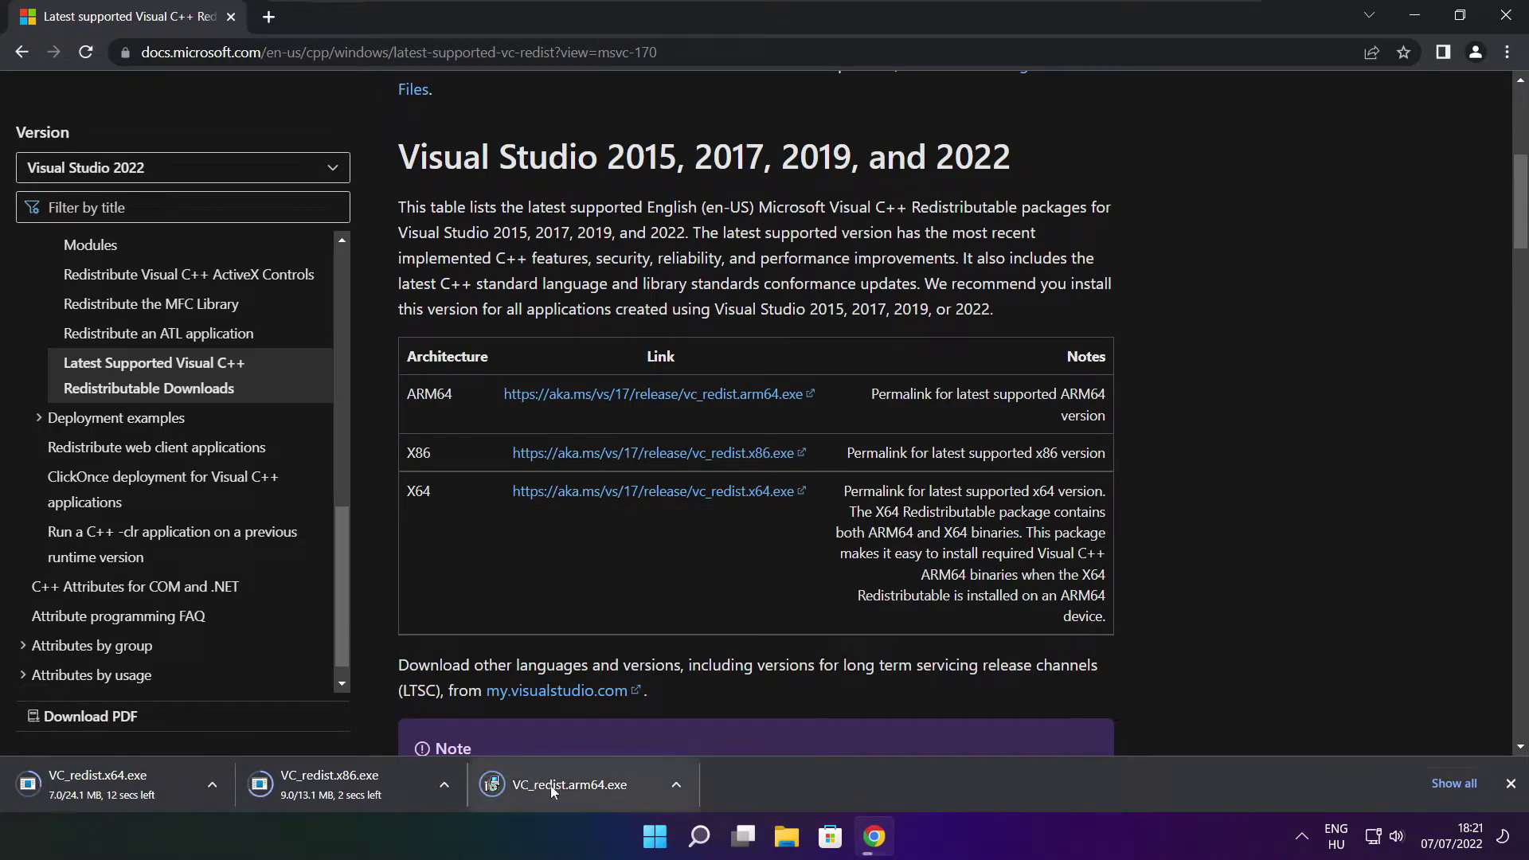
# Step: Run VC_redist.arm64.exe, agree to the license terms, start the installation, and close the setup window
pyautogui.click(582, 787)
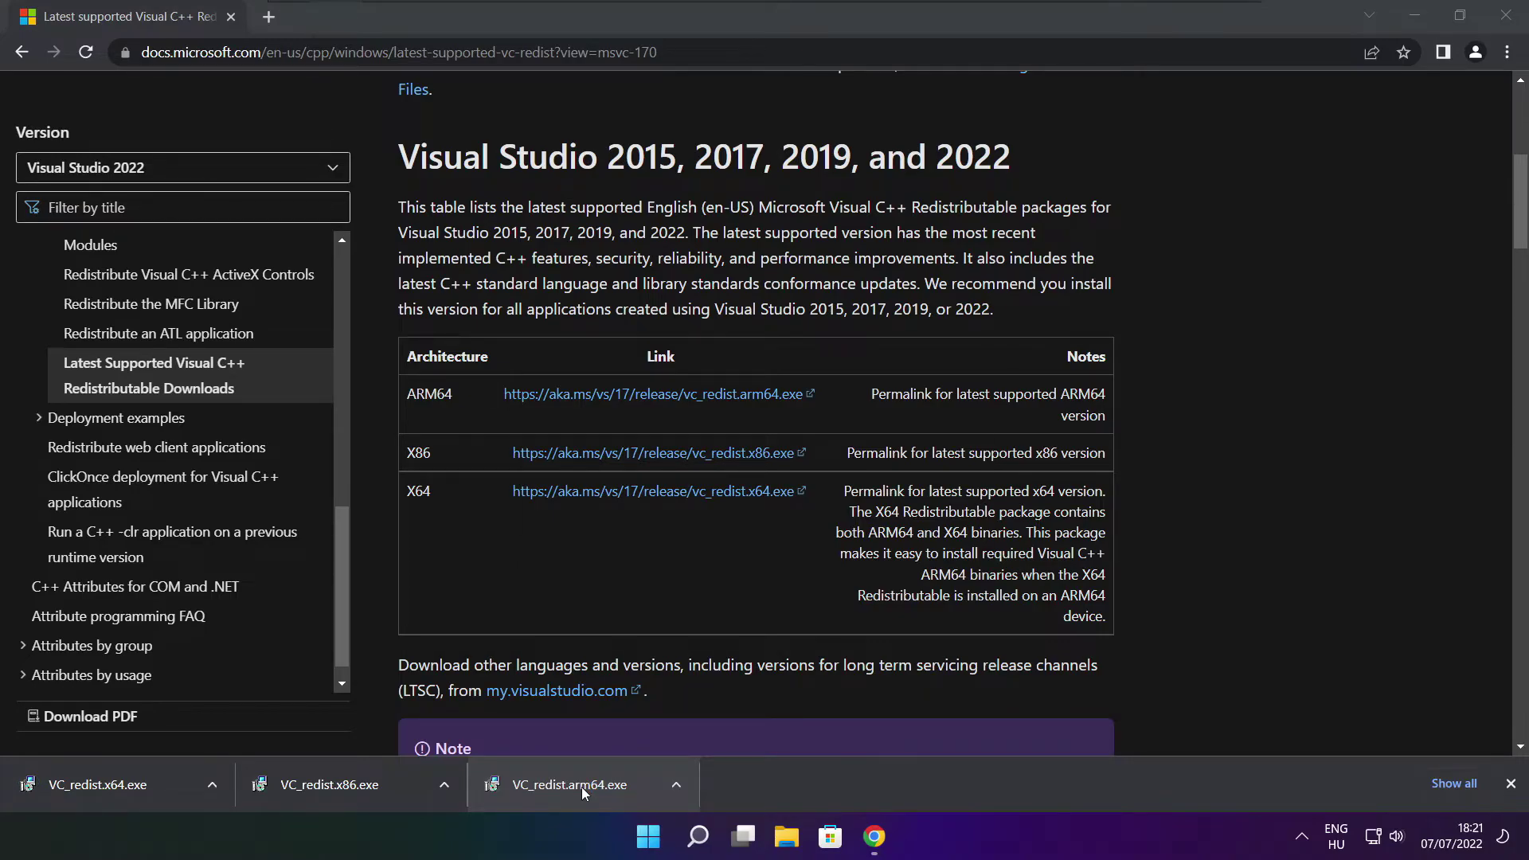
pyautogui.moveTo(983, 396); pyautogui.dragTo(981, 462)
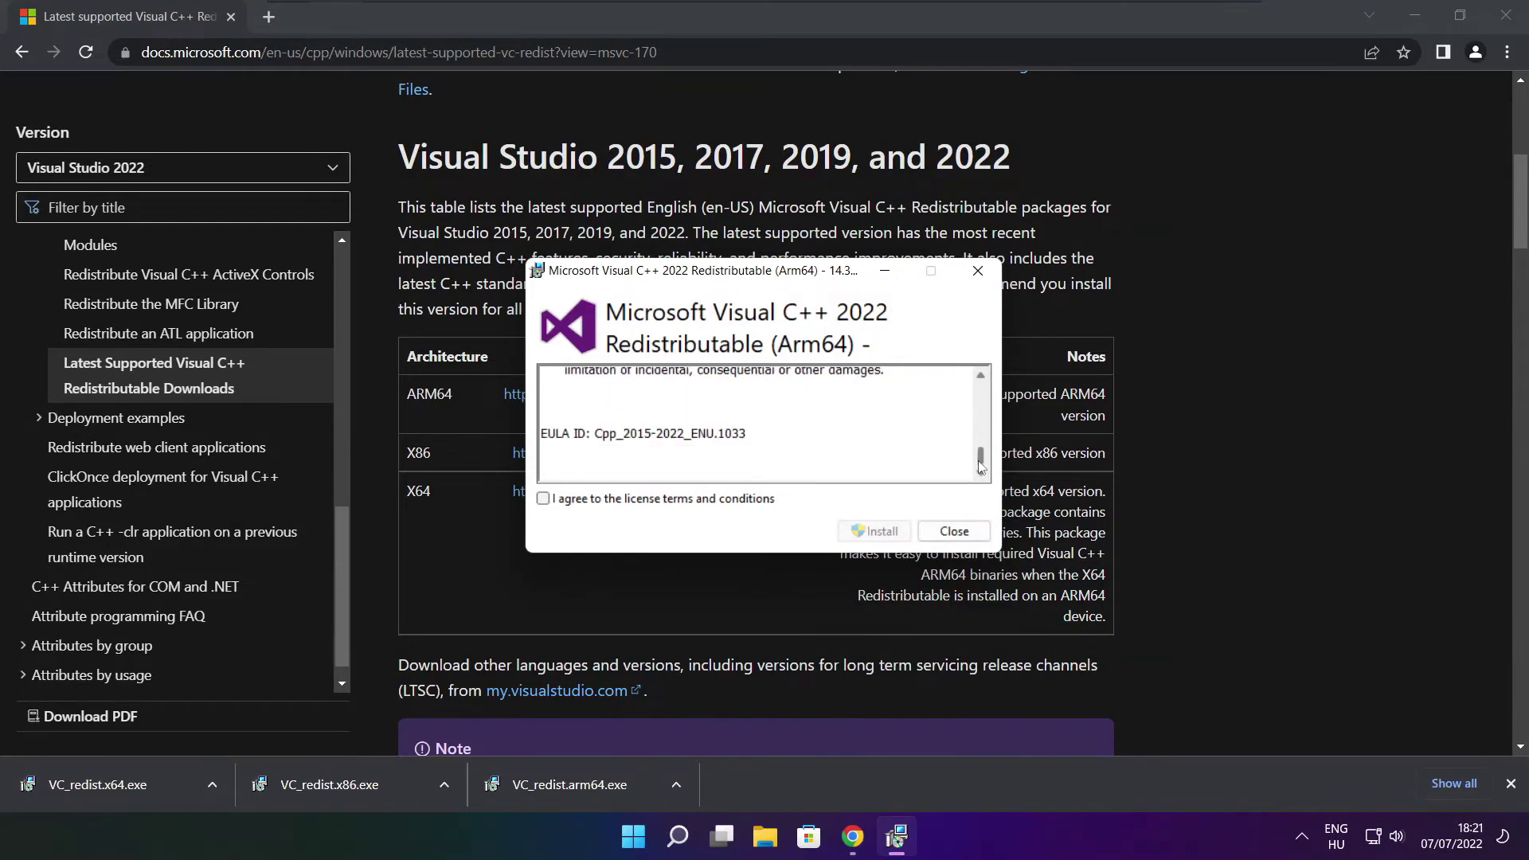
pyautogui.click(544, 499)
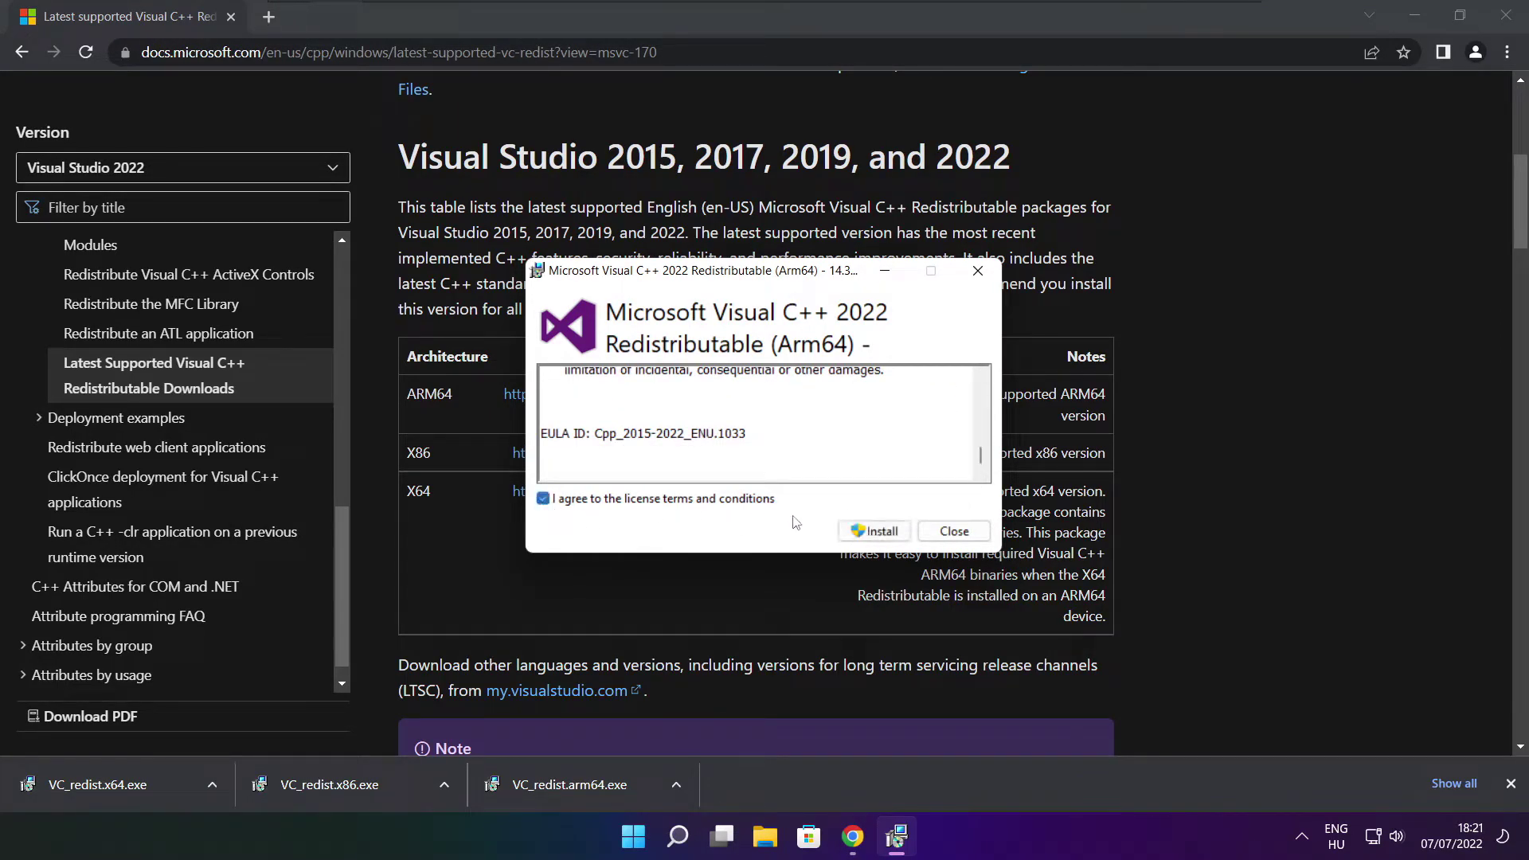
pyautogui.click(869, 534)
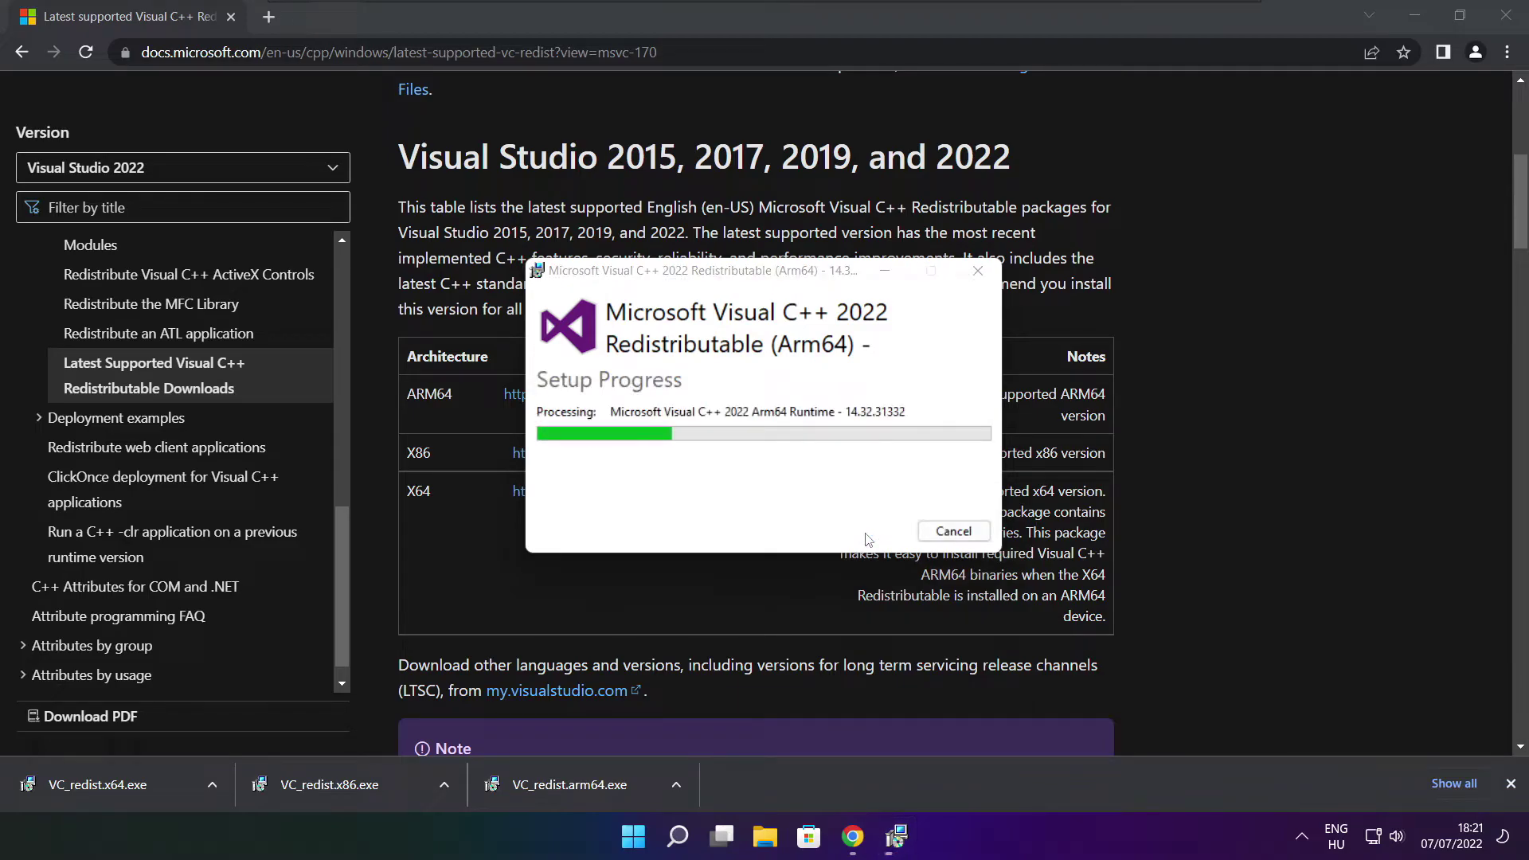
pyautogui.click(952, 532)
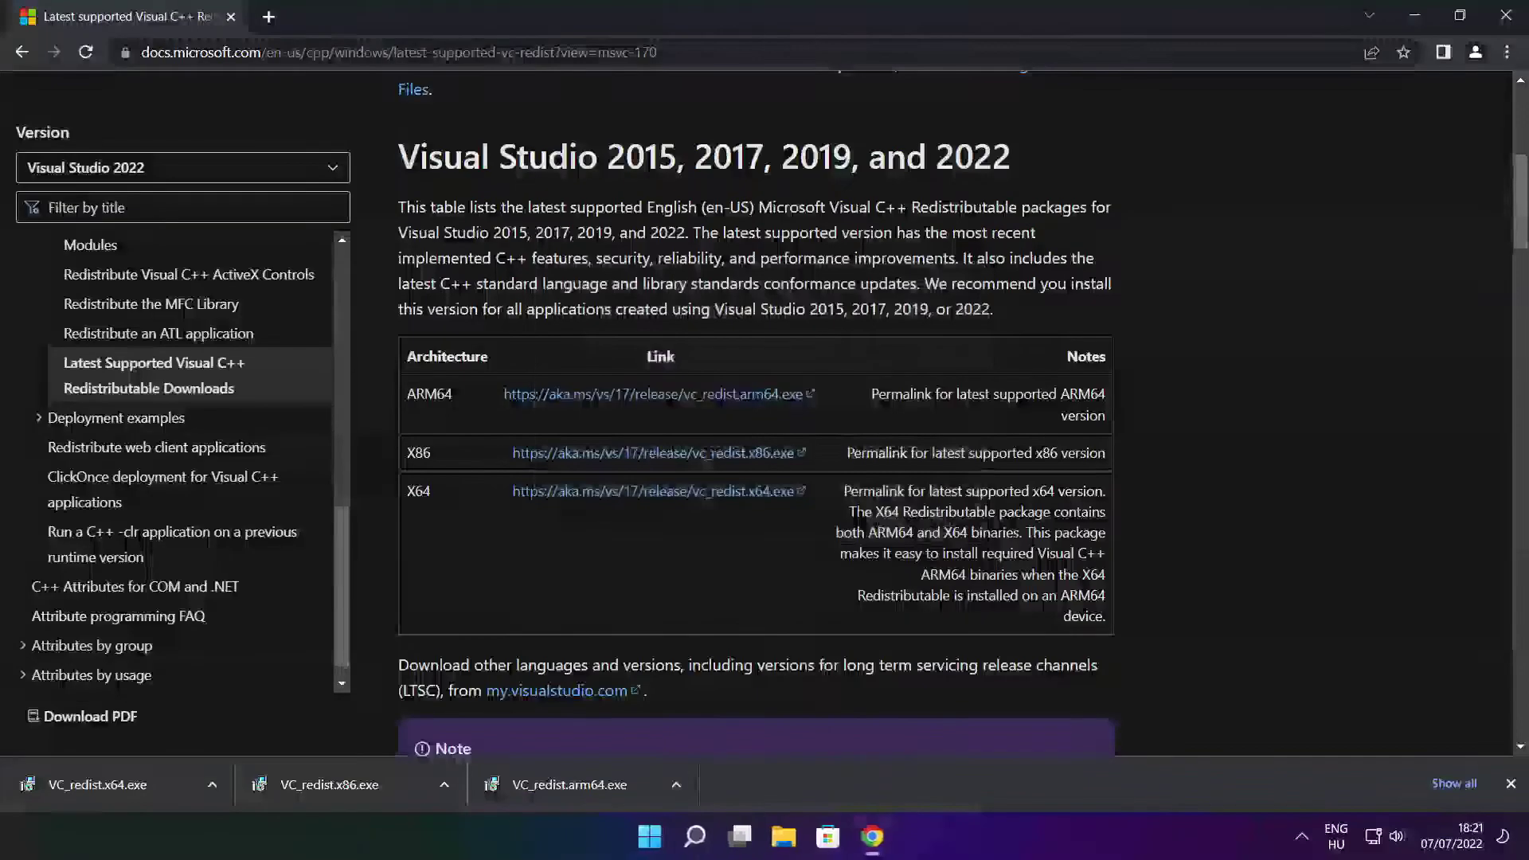
# Step: Install the x86 Visual C++ 2015-2022 Redistributable from VC_redist.x86.exe, agreeing to the license terms, and close its setup
pyautogui.click(360, 782)
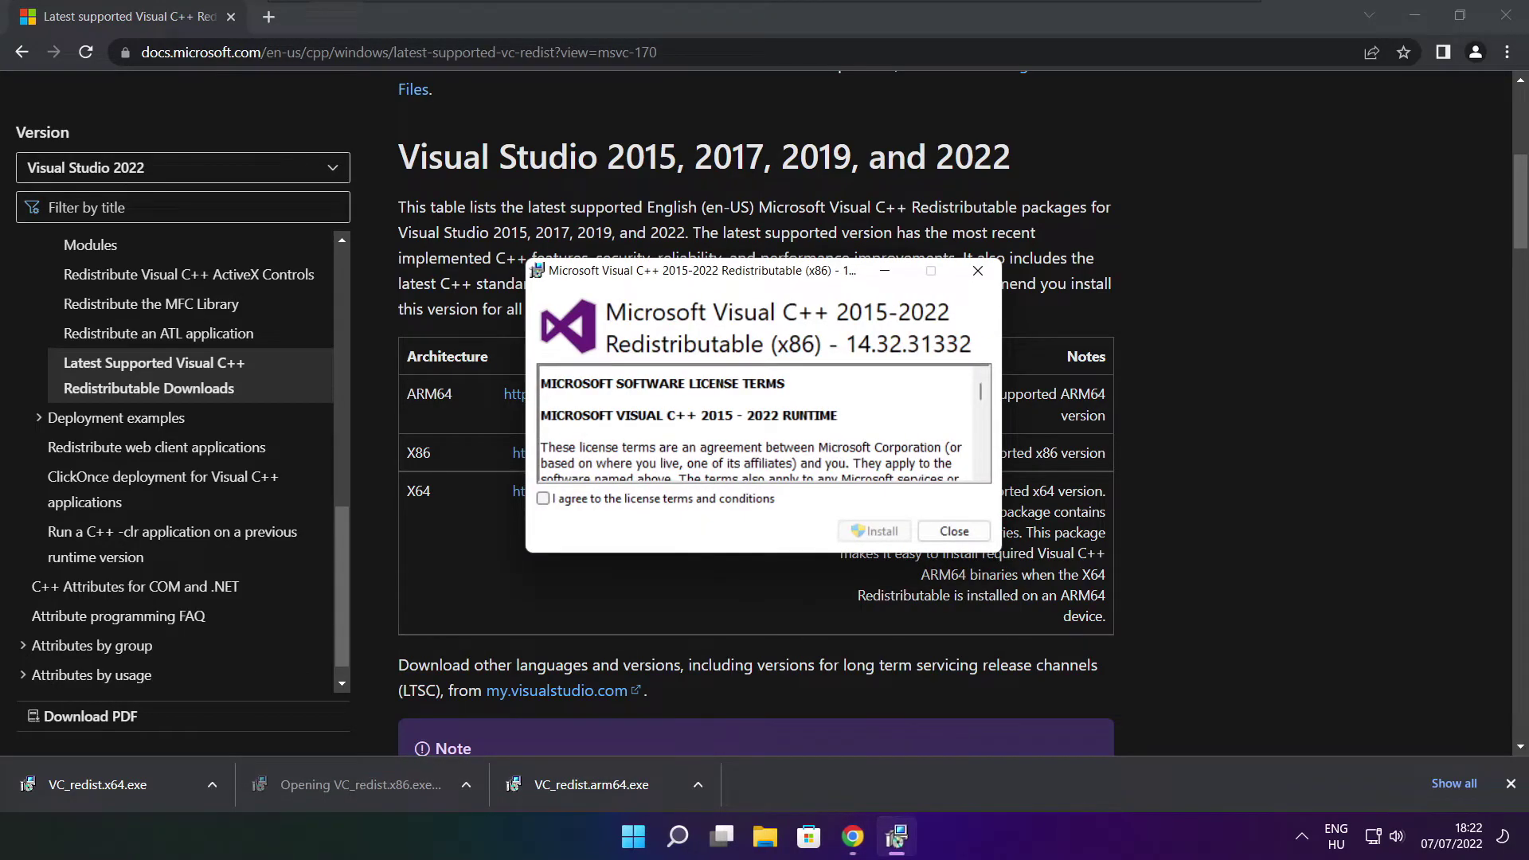
pyautogui.moveTo(983, 397); pyautogui.dragTo(983, 462)
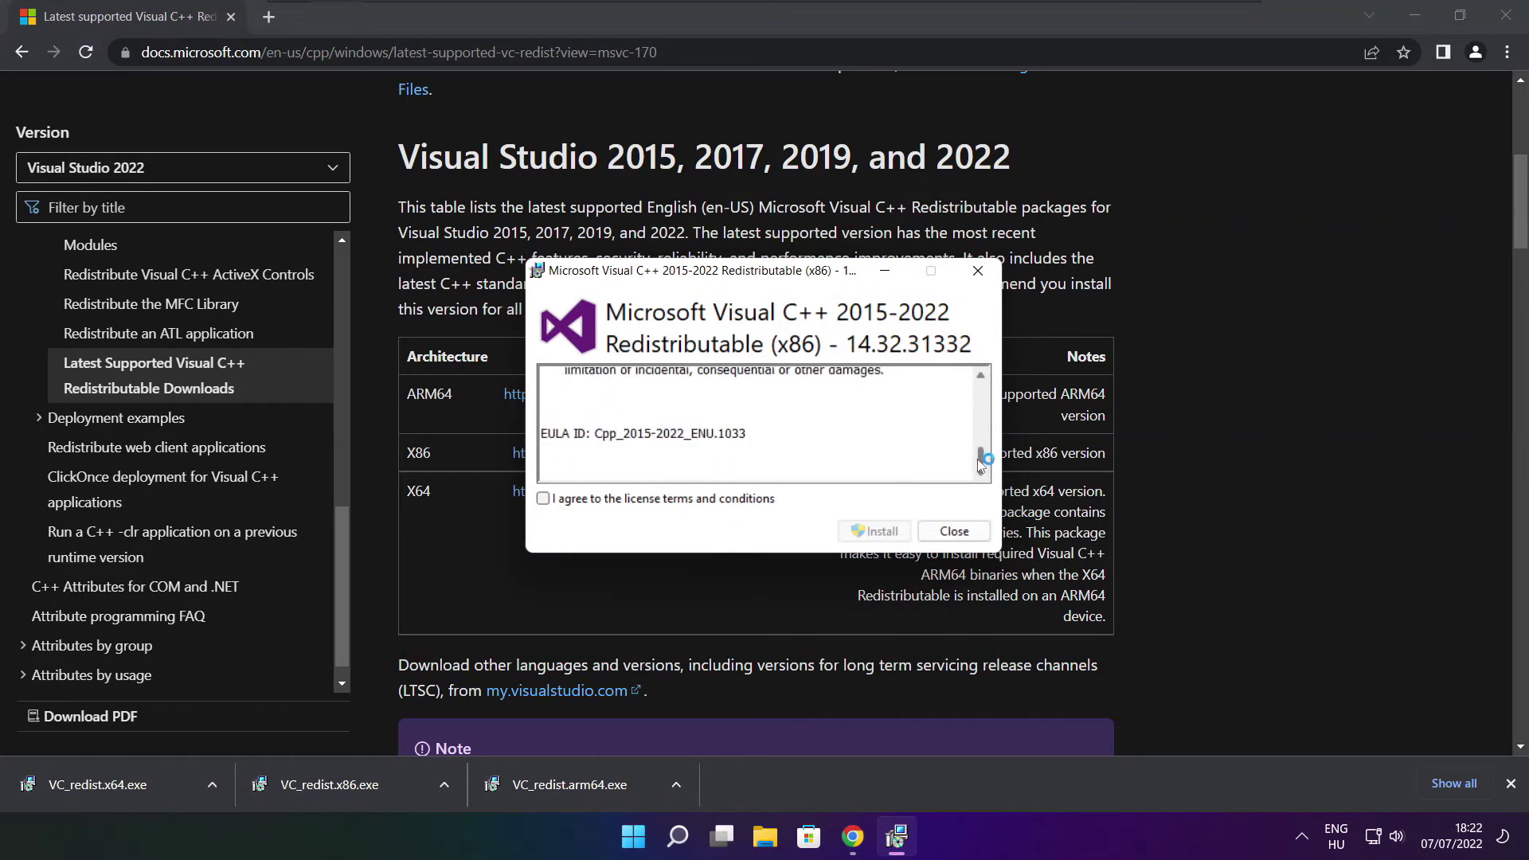
pyautogui.click(542, 502)
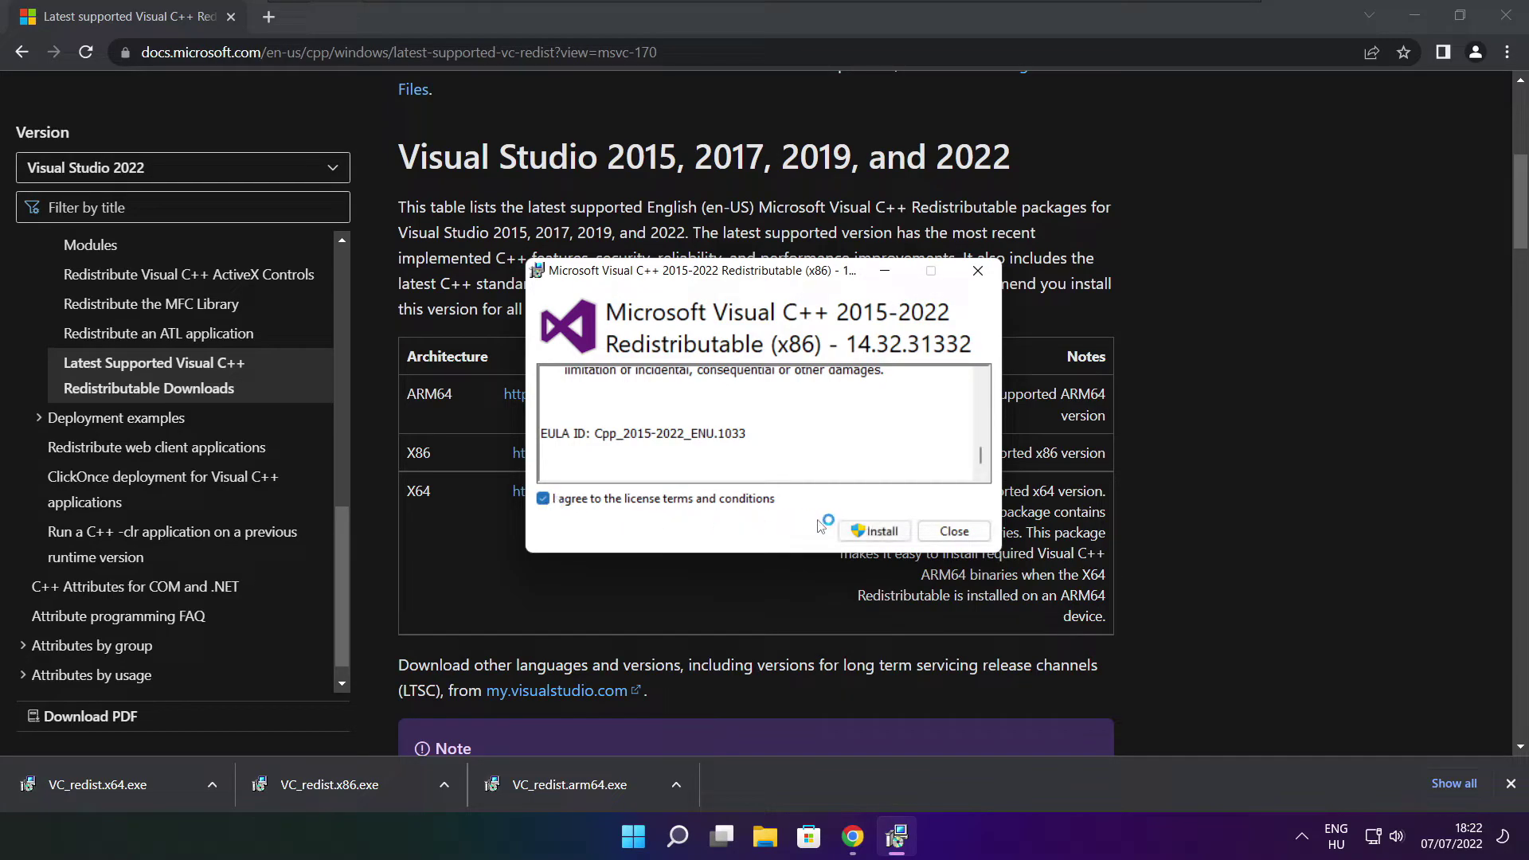
pyautogui.click(875, 532)
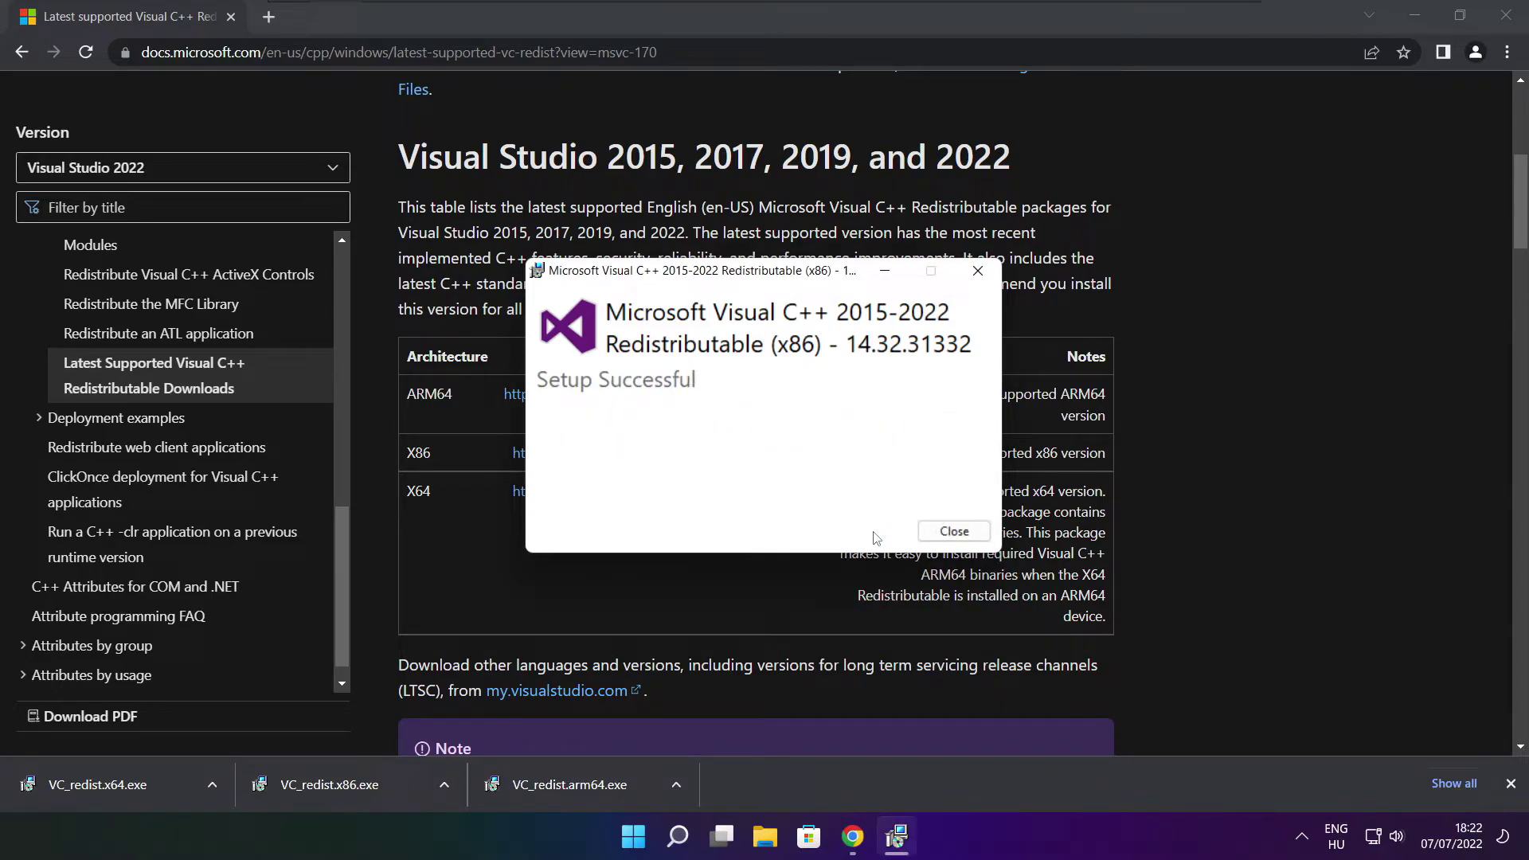
pyautogui.click(954, 531)
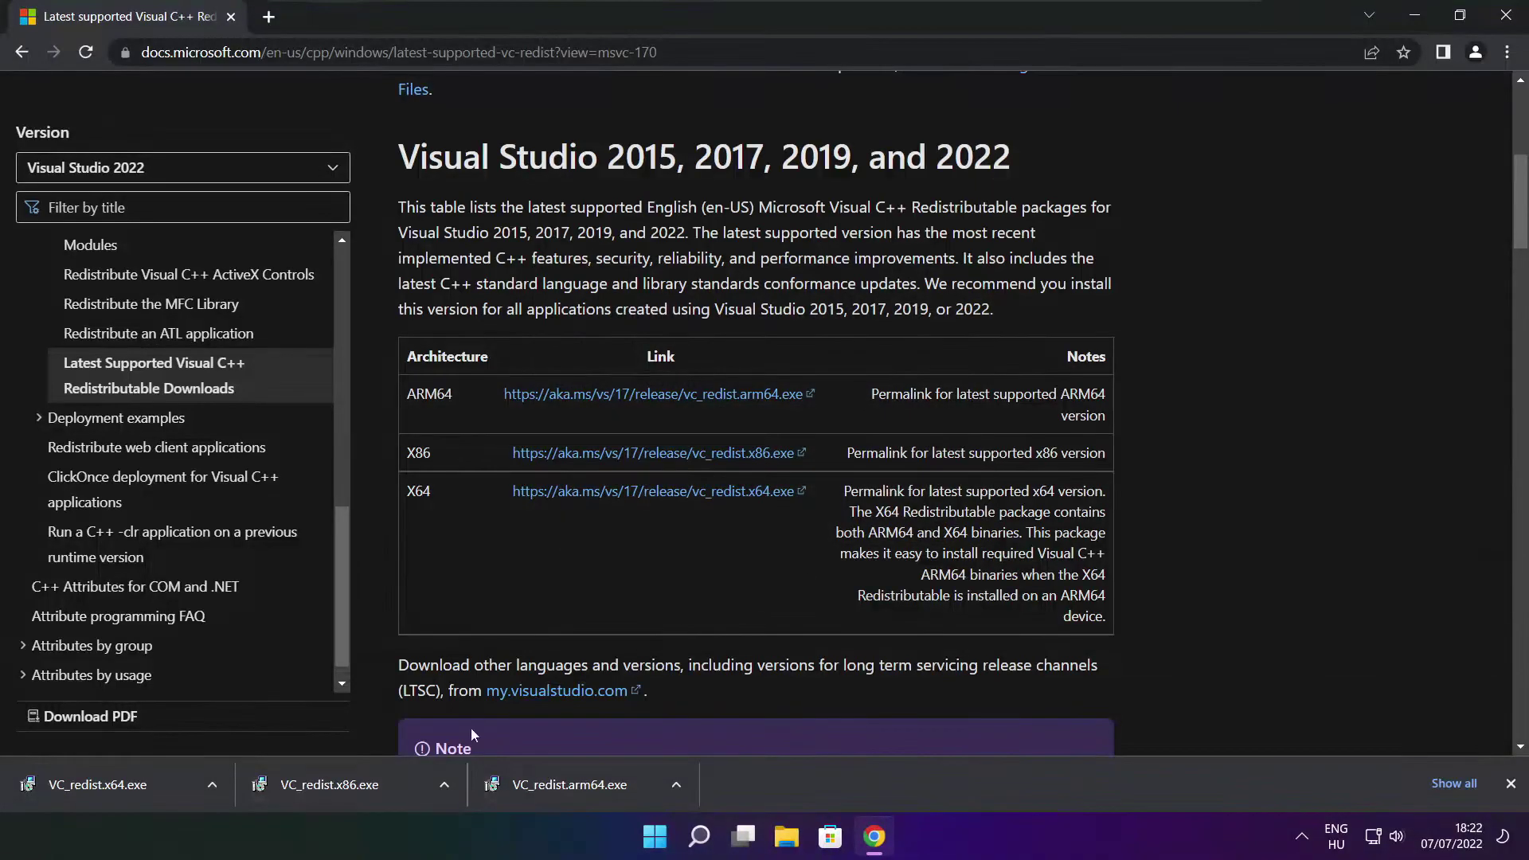
# Step: Install the x64 Visual C++ 2015-2022 Redistributable from VC_redist.x64.exe, agreeing to the license terms, and close its setup and the browser
pyautogui.click(122, 784)
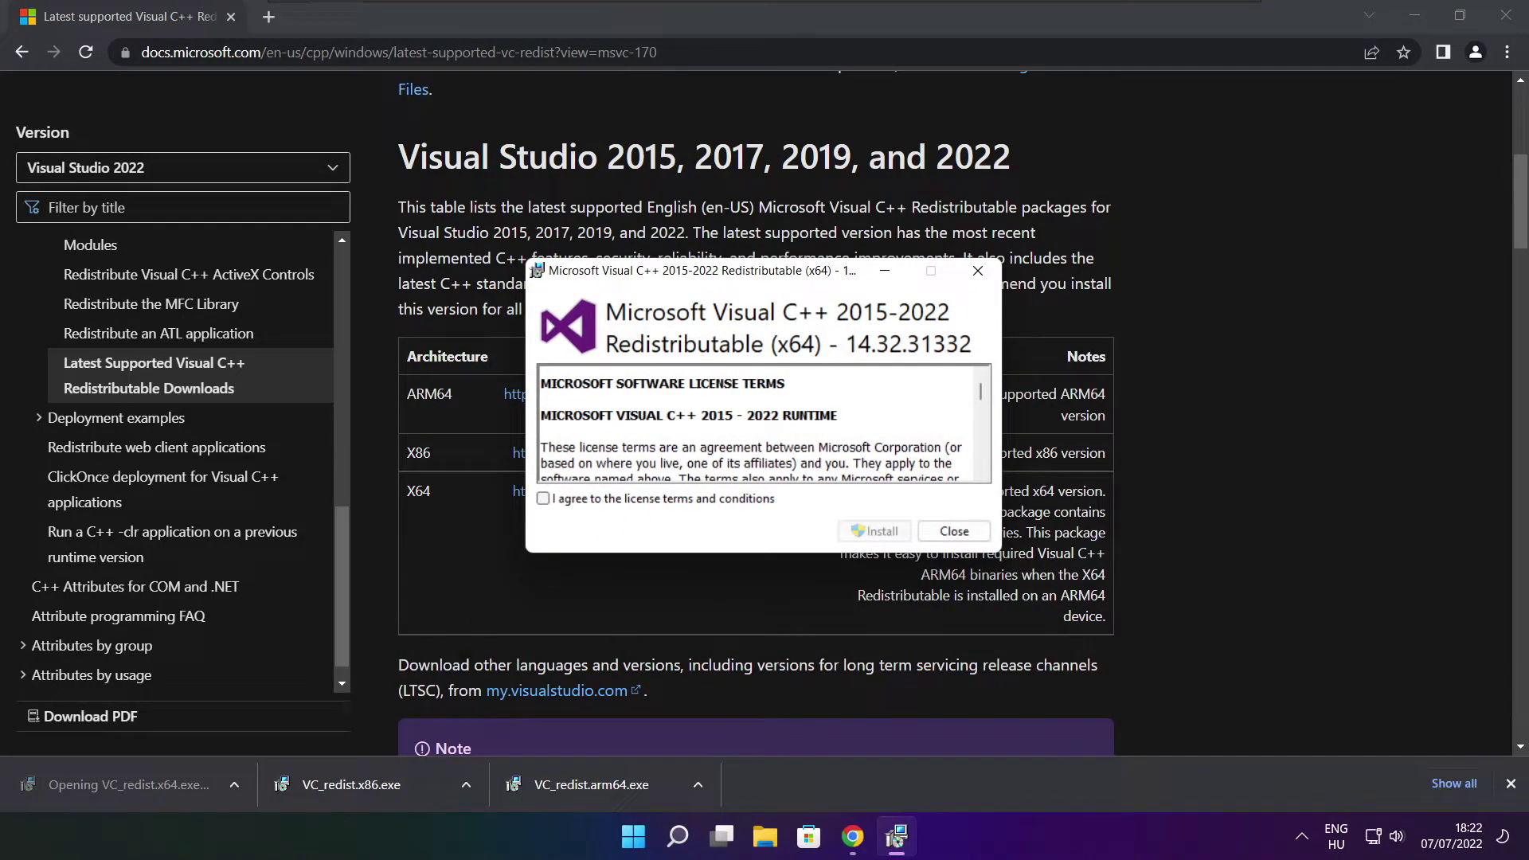
pyautogui.moveTo(981, 394); pyautogui.dragTo(981, 468)
pyautogui.click(544, 500)
pyautogui.click(876, 532)
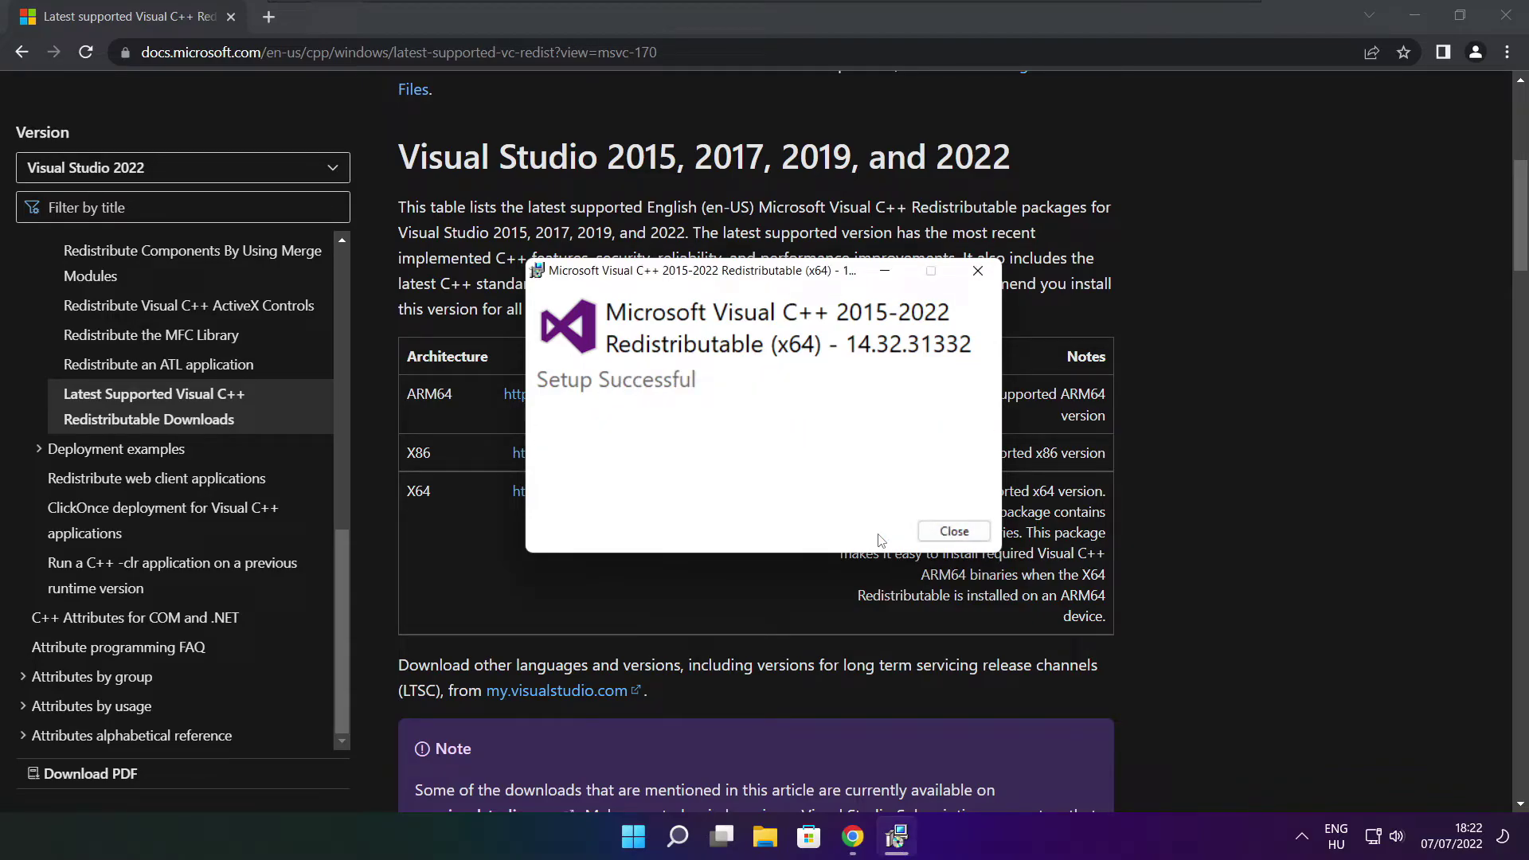
pyautogui.click(954, 532)
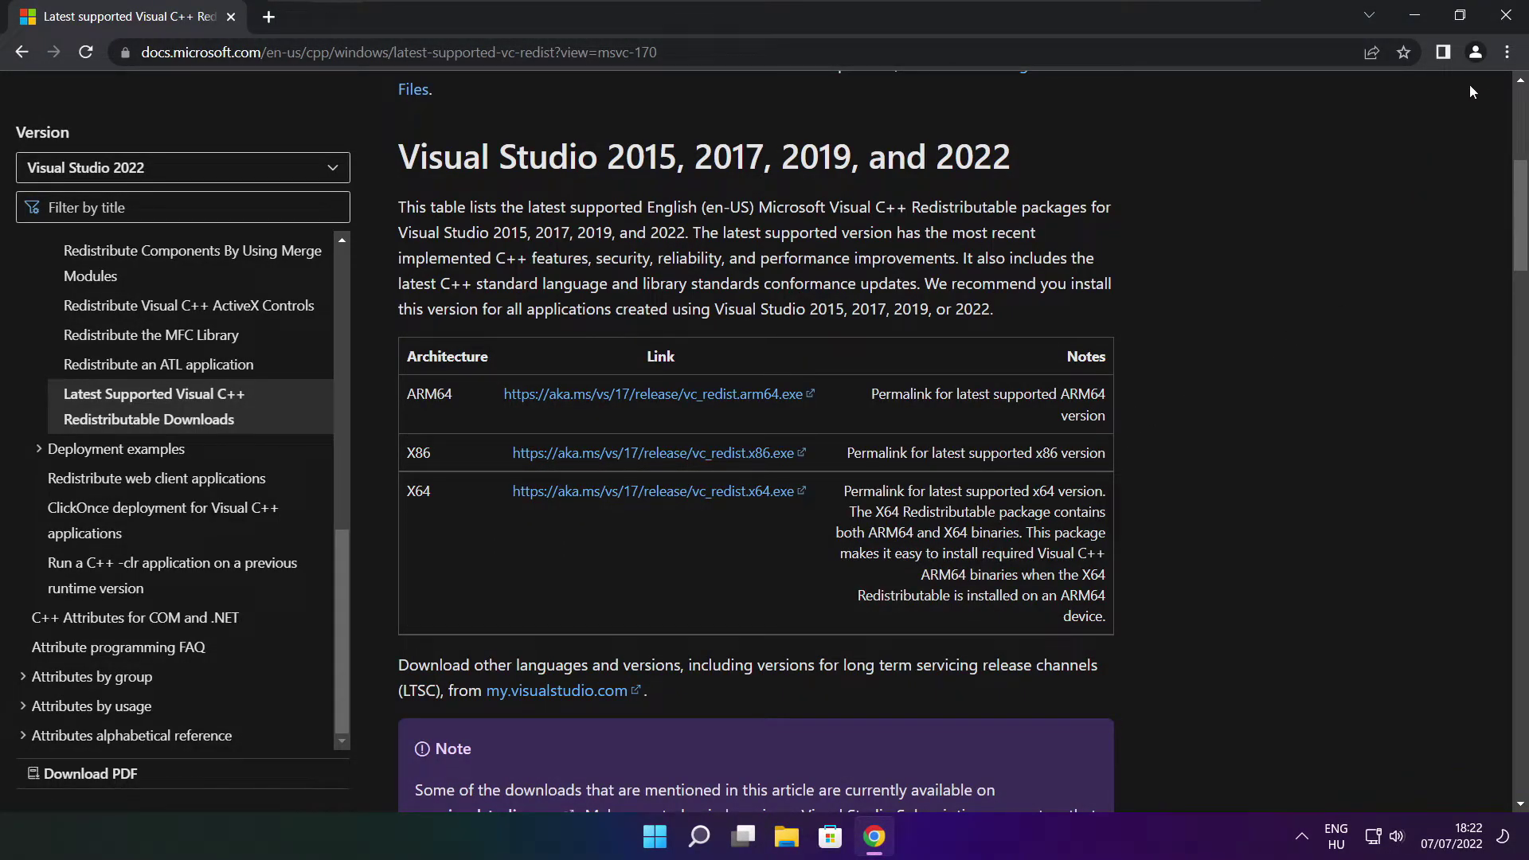
pyautogui.click(1508, 18)
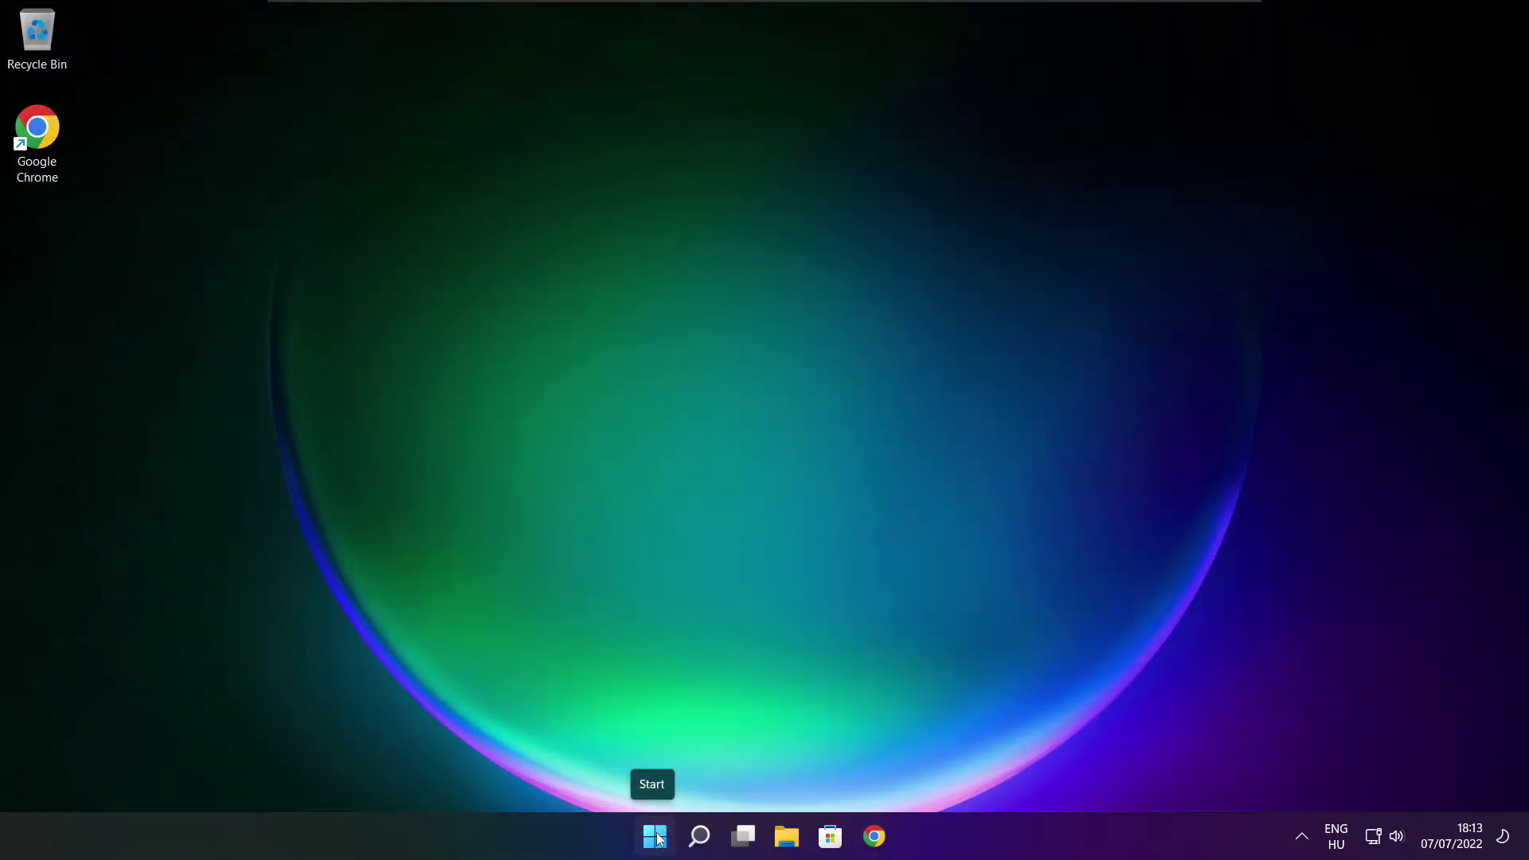
# Step: Open Task Manager's startup programs and disable Cortana and Microsoft Edge from launching at startup
pyautogui.rightClick(658, 841)
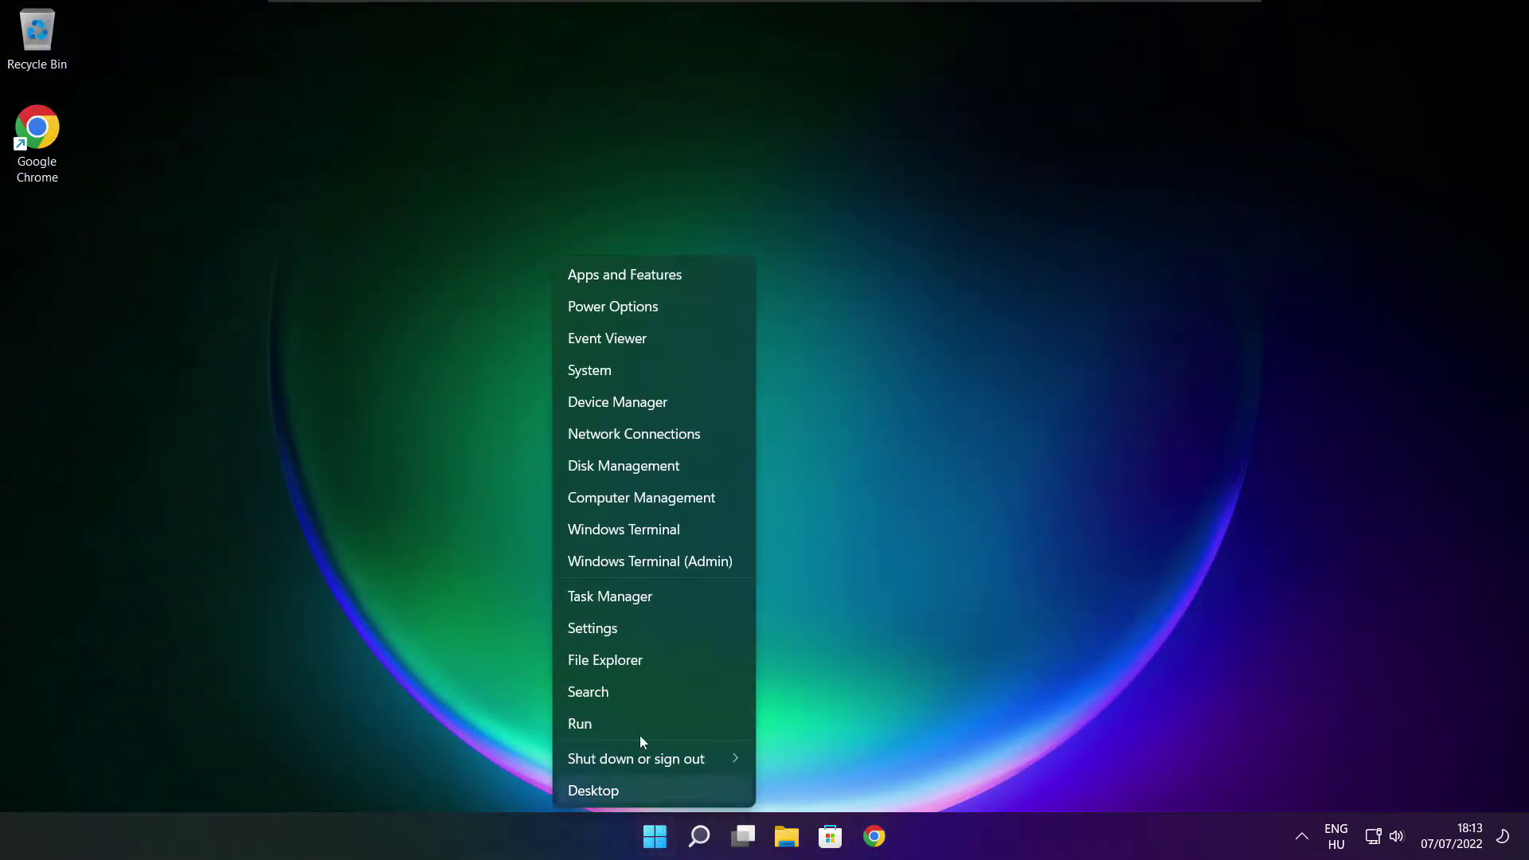
pyautogui.click(658, 598)
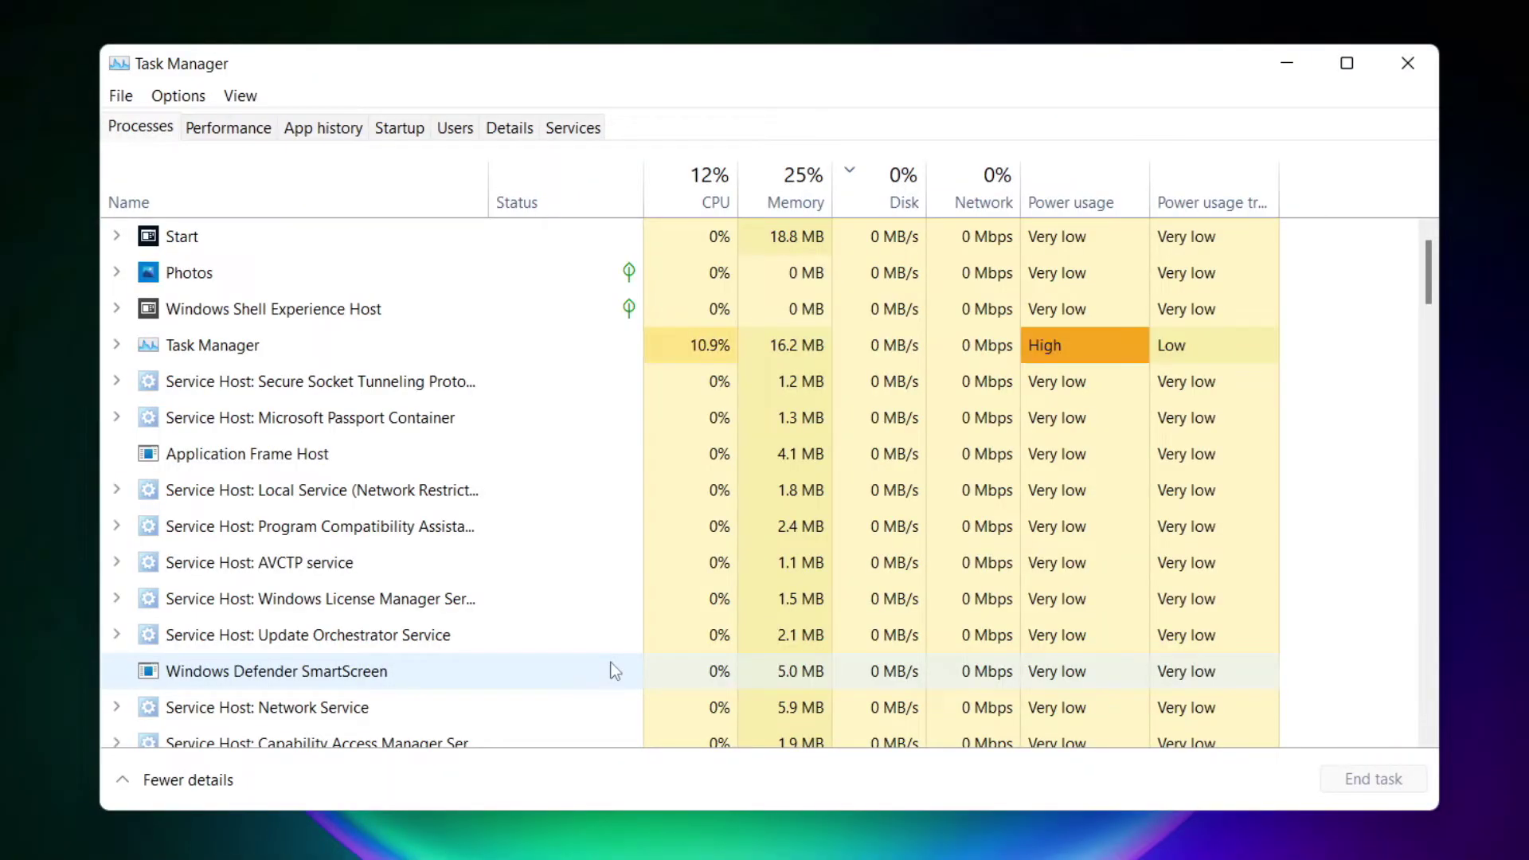
pyautogui.click(406, 132)
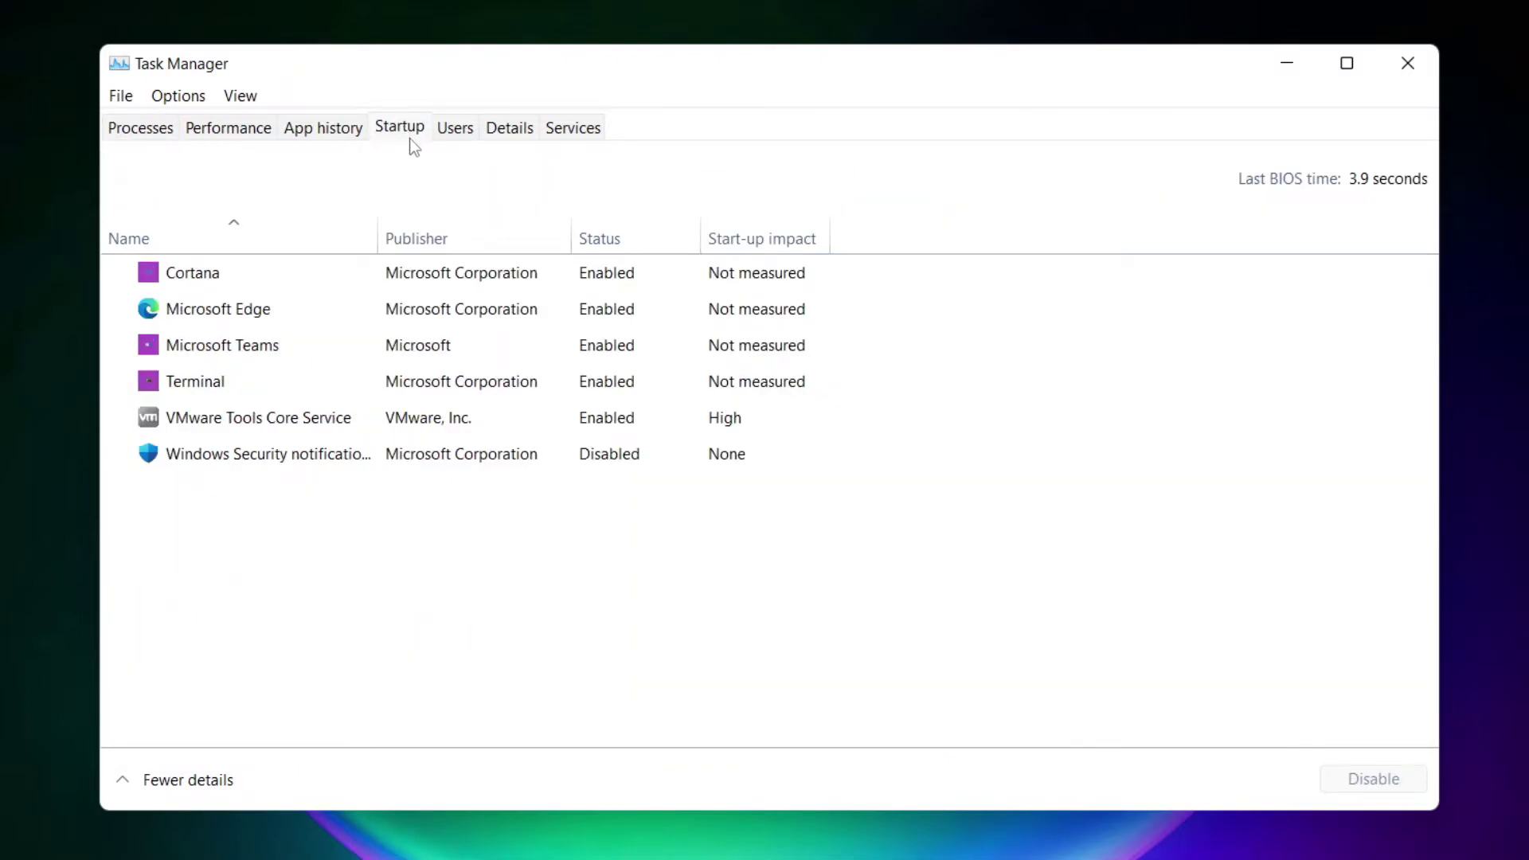
pyautogui.click(400, 279)
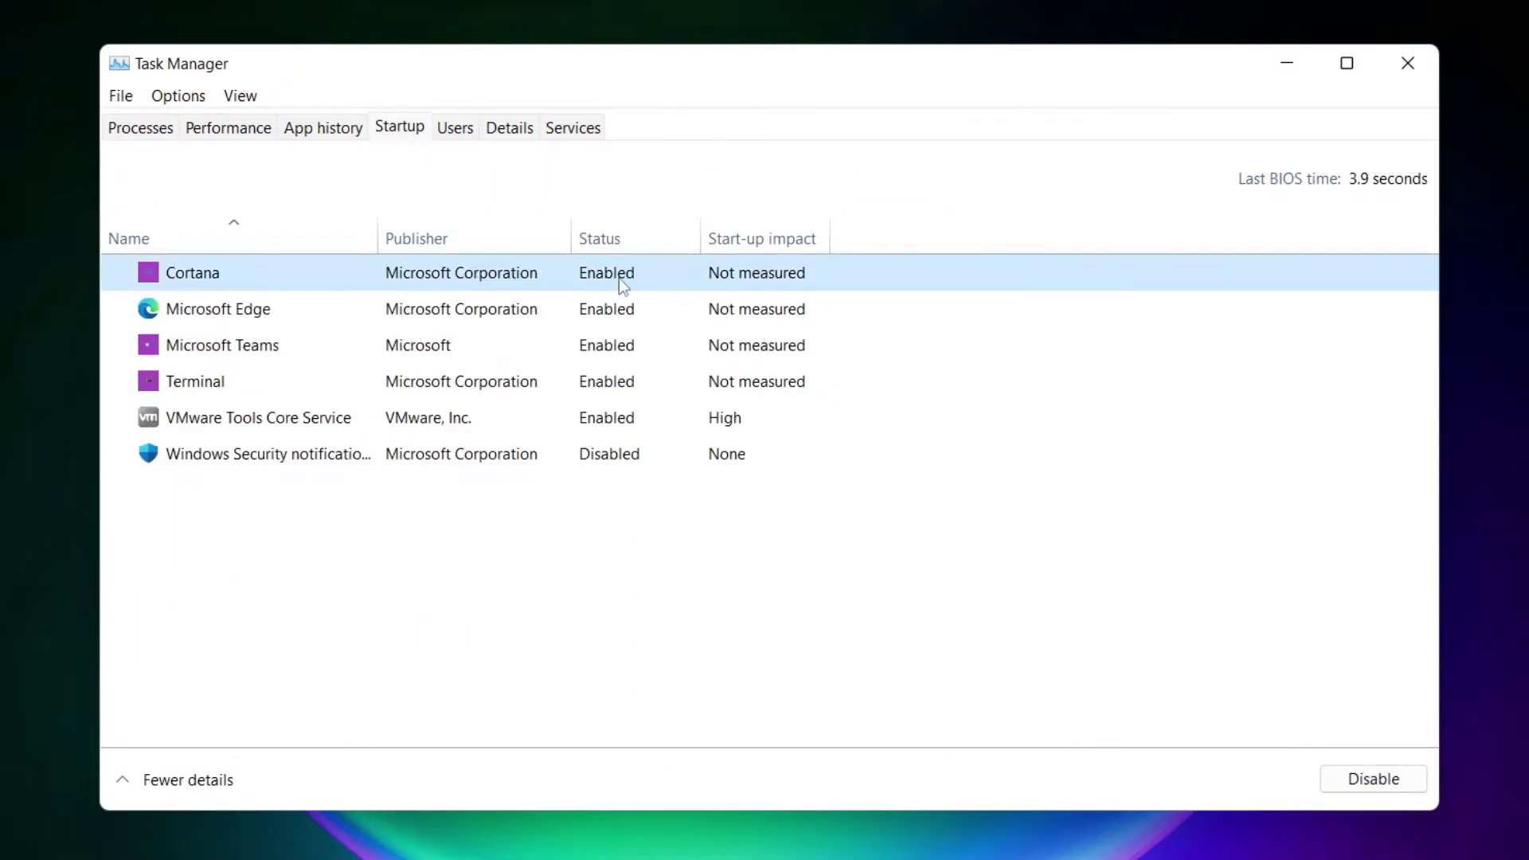
pyautogui.click(1374, 786)
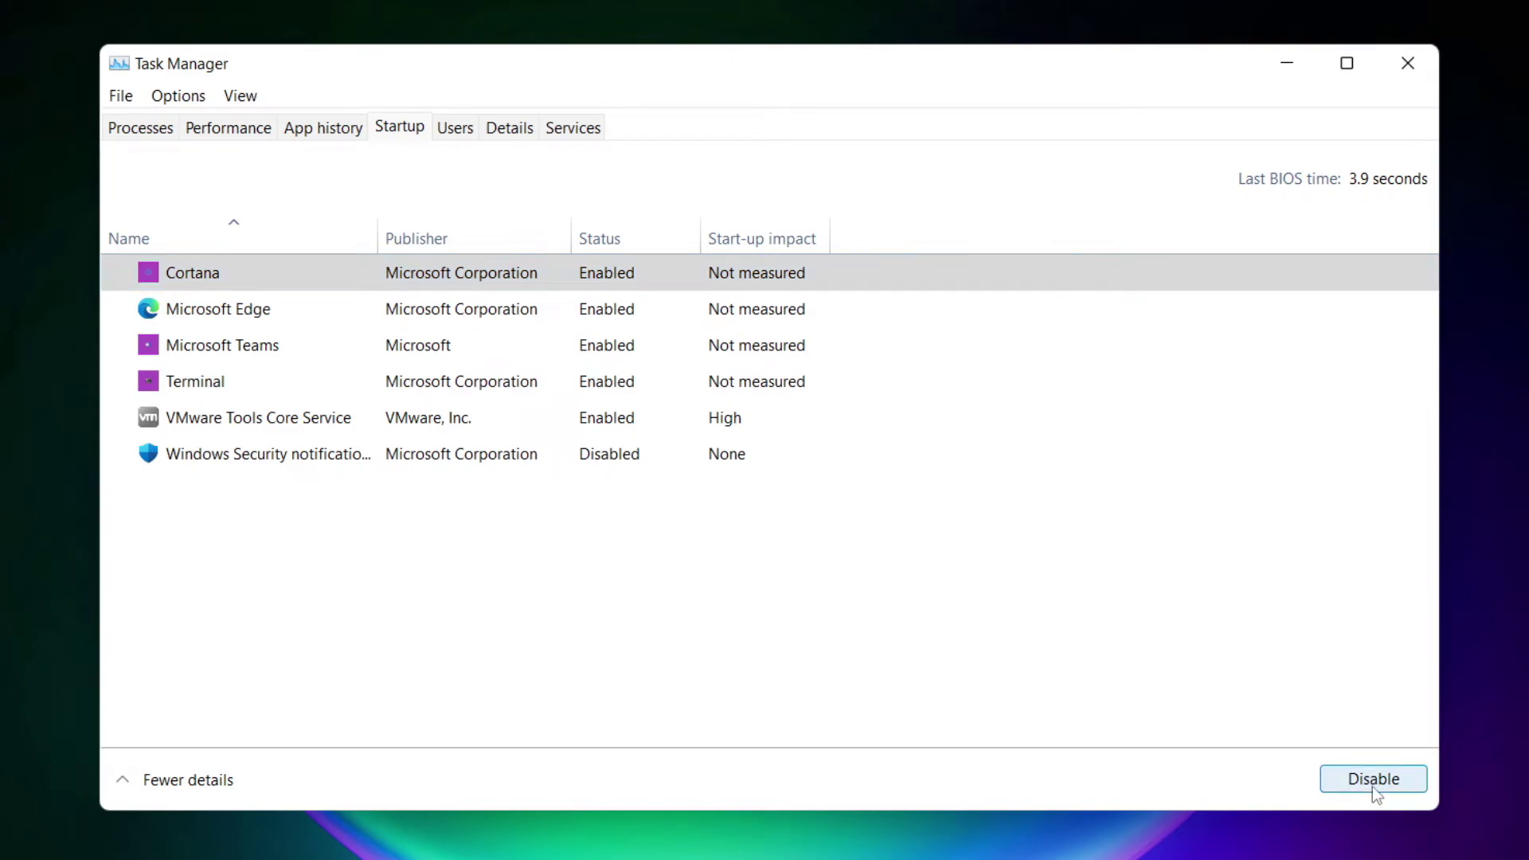
pyautogui.click(376, 318)
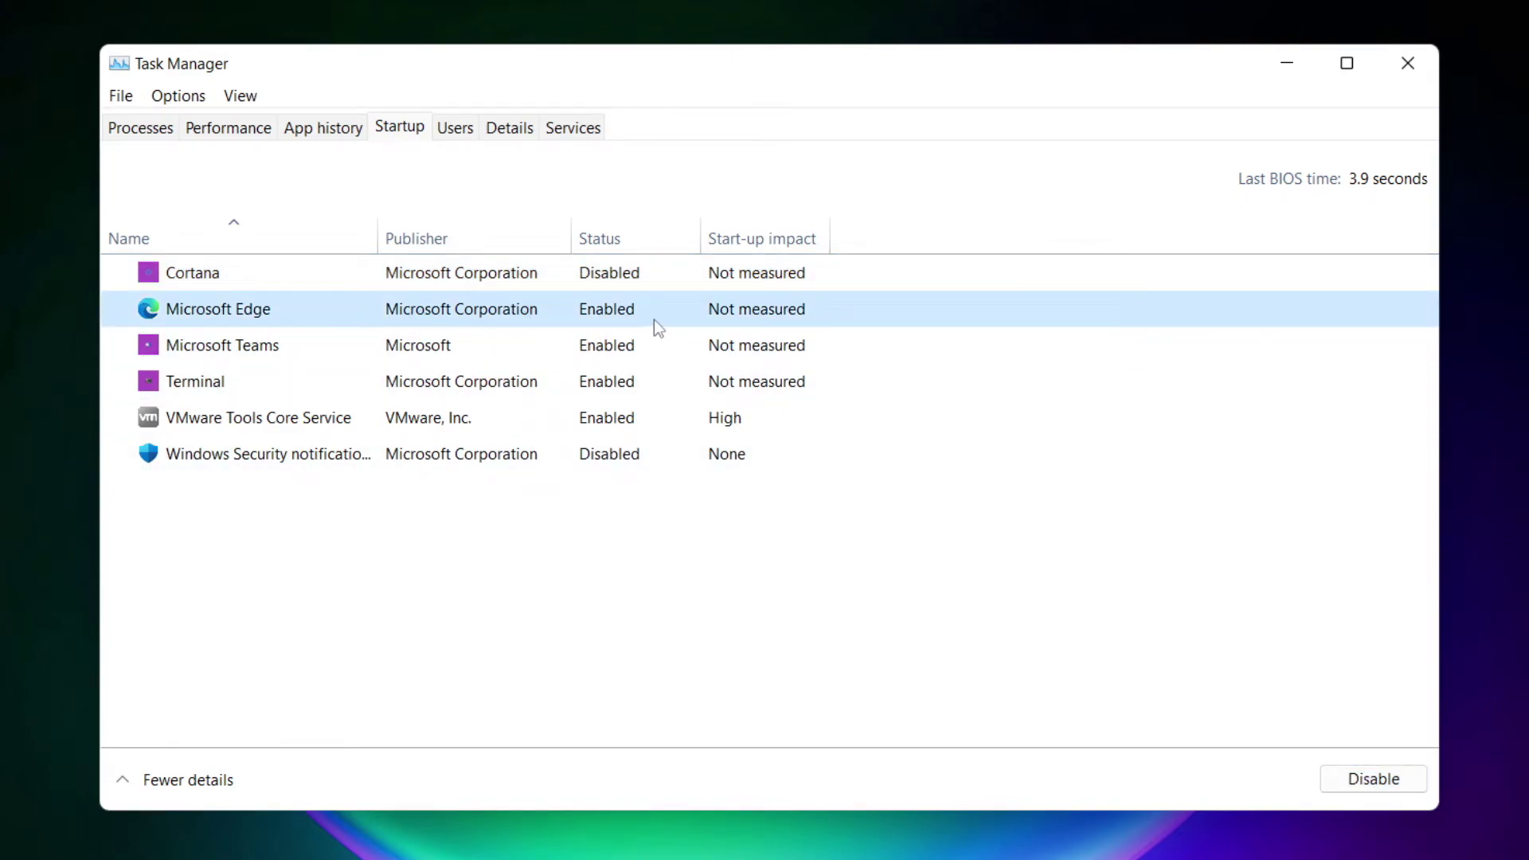
pyautogui.click(1374, 784)
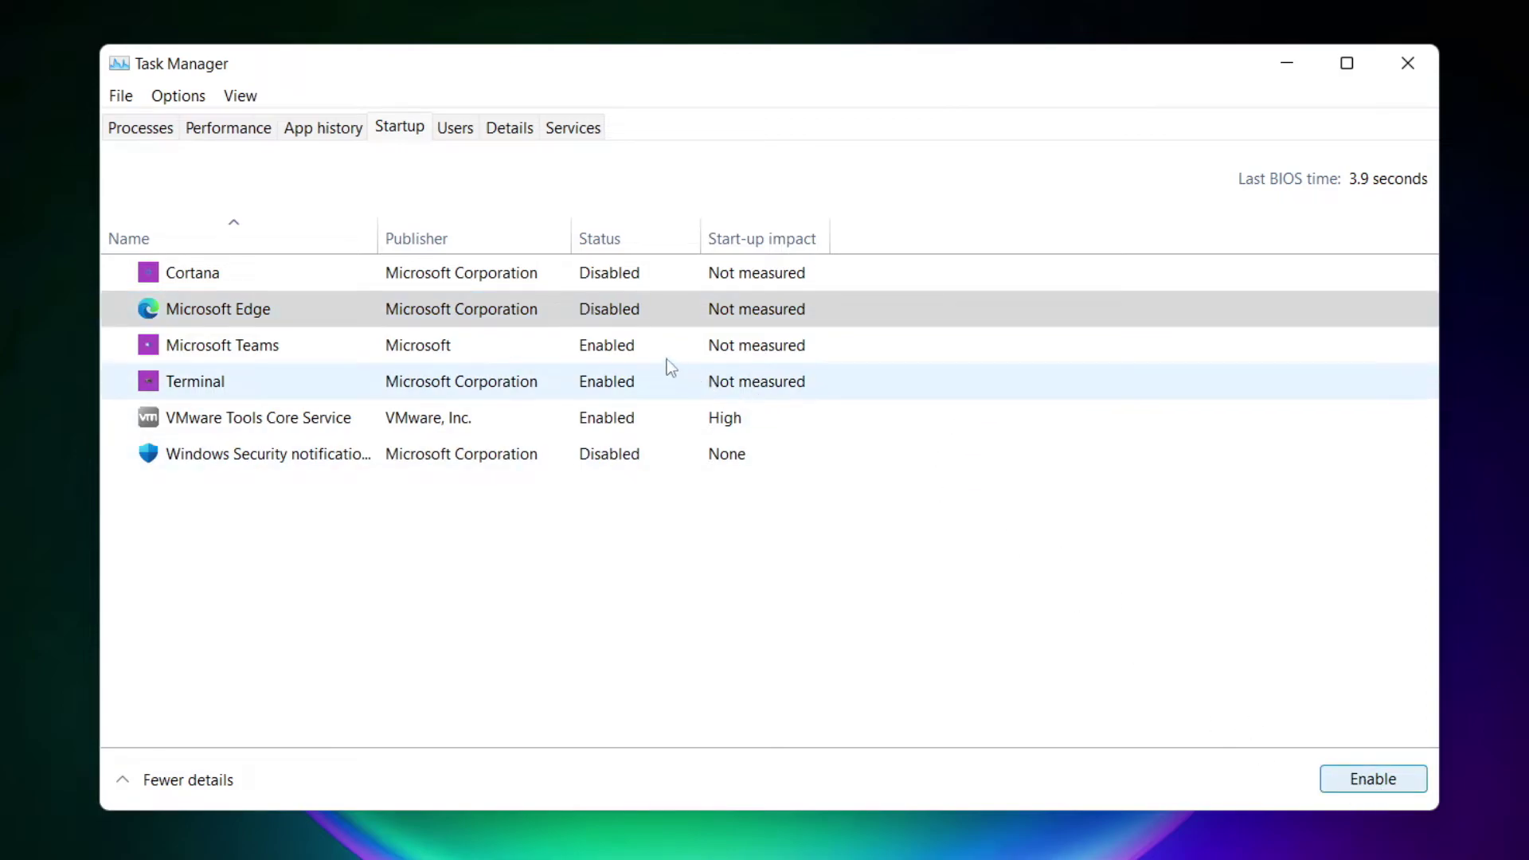
# Step: Disable Microsoft Teams and Terminal as startup programs and close Task Manager
pyautogui.click(633, 354)
pyautogui.click(1370, 785)
pyautogui.click(509, 389)
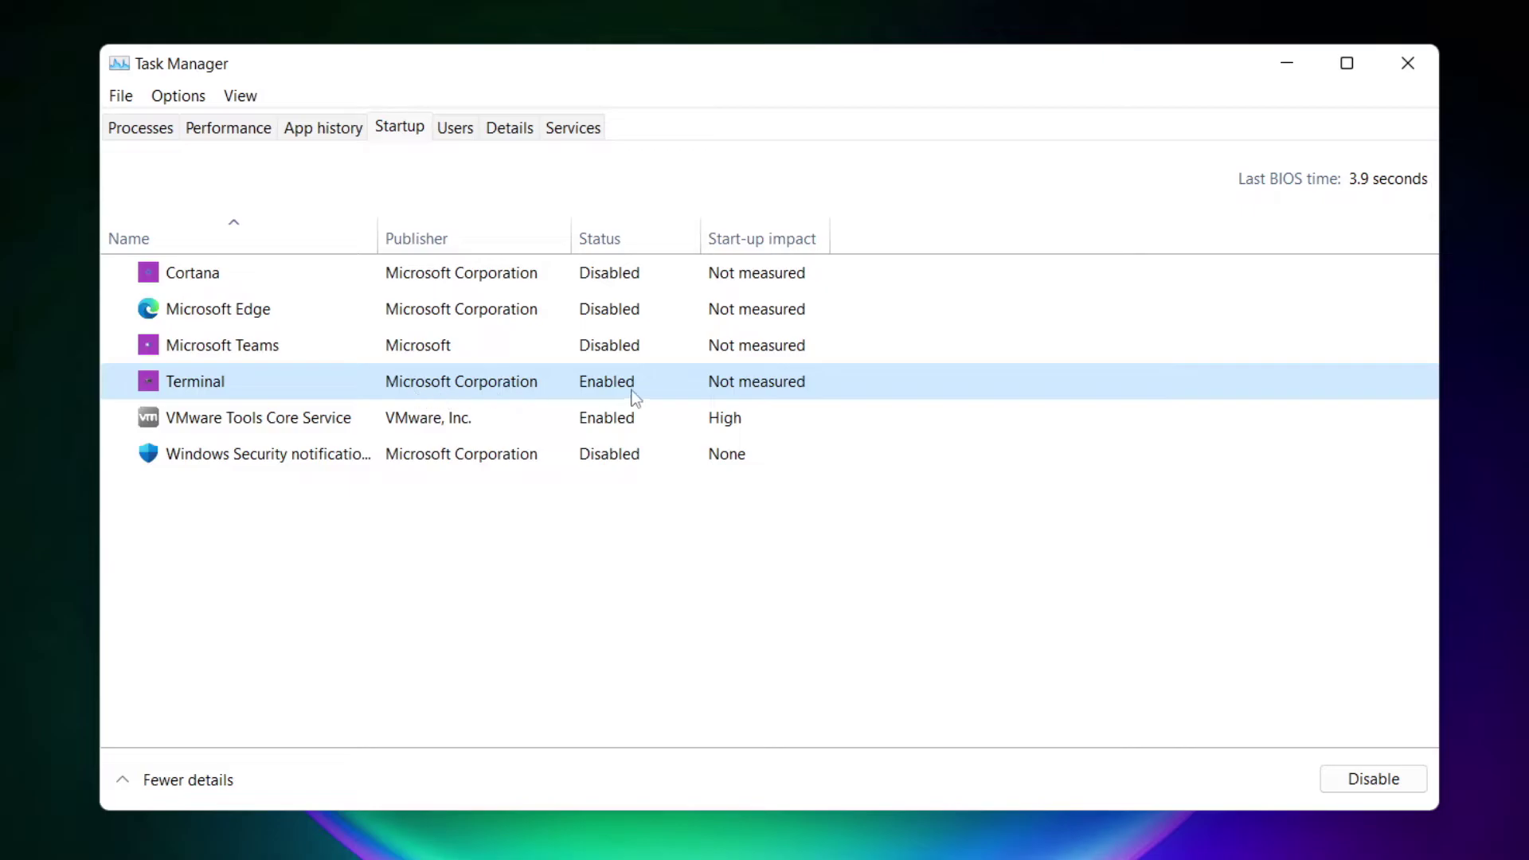
pyautogui.click(1397, 787)
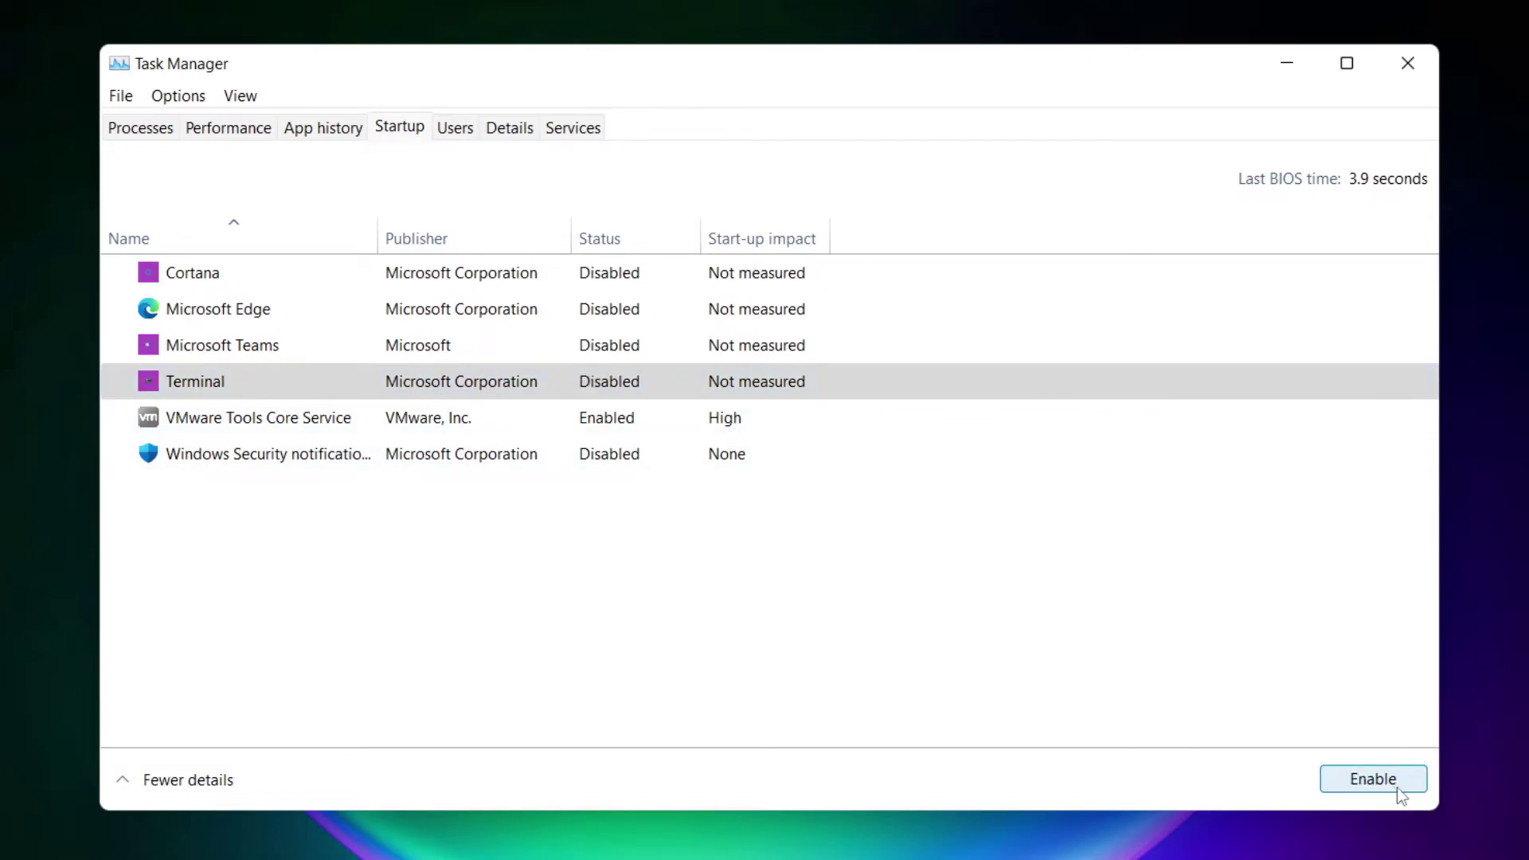
pyautogui.click(603, 387)
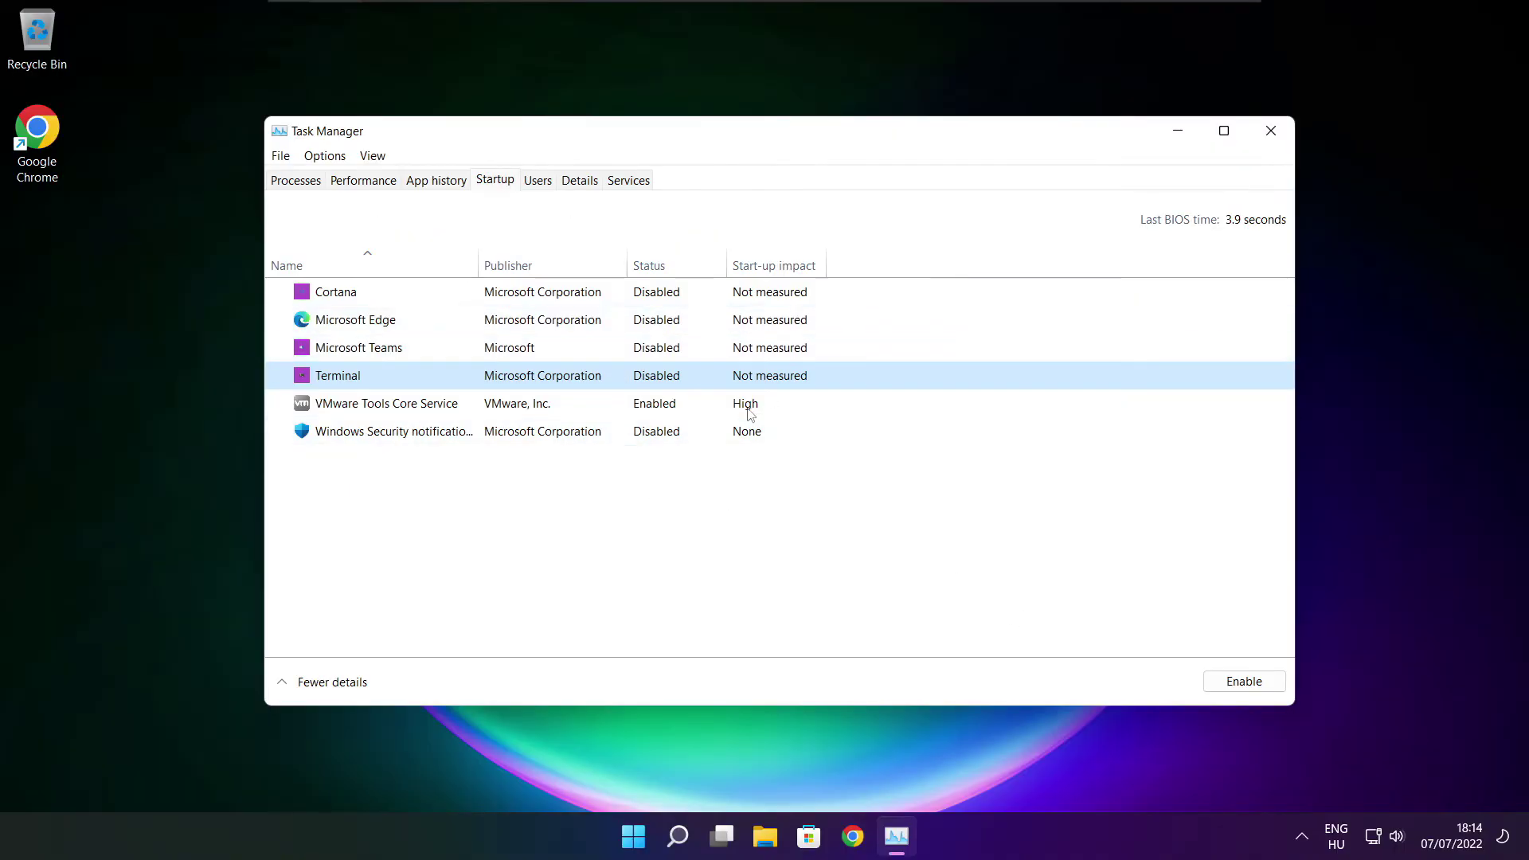
pyautogui.click(1271, 130)
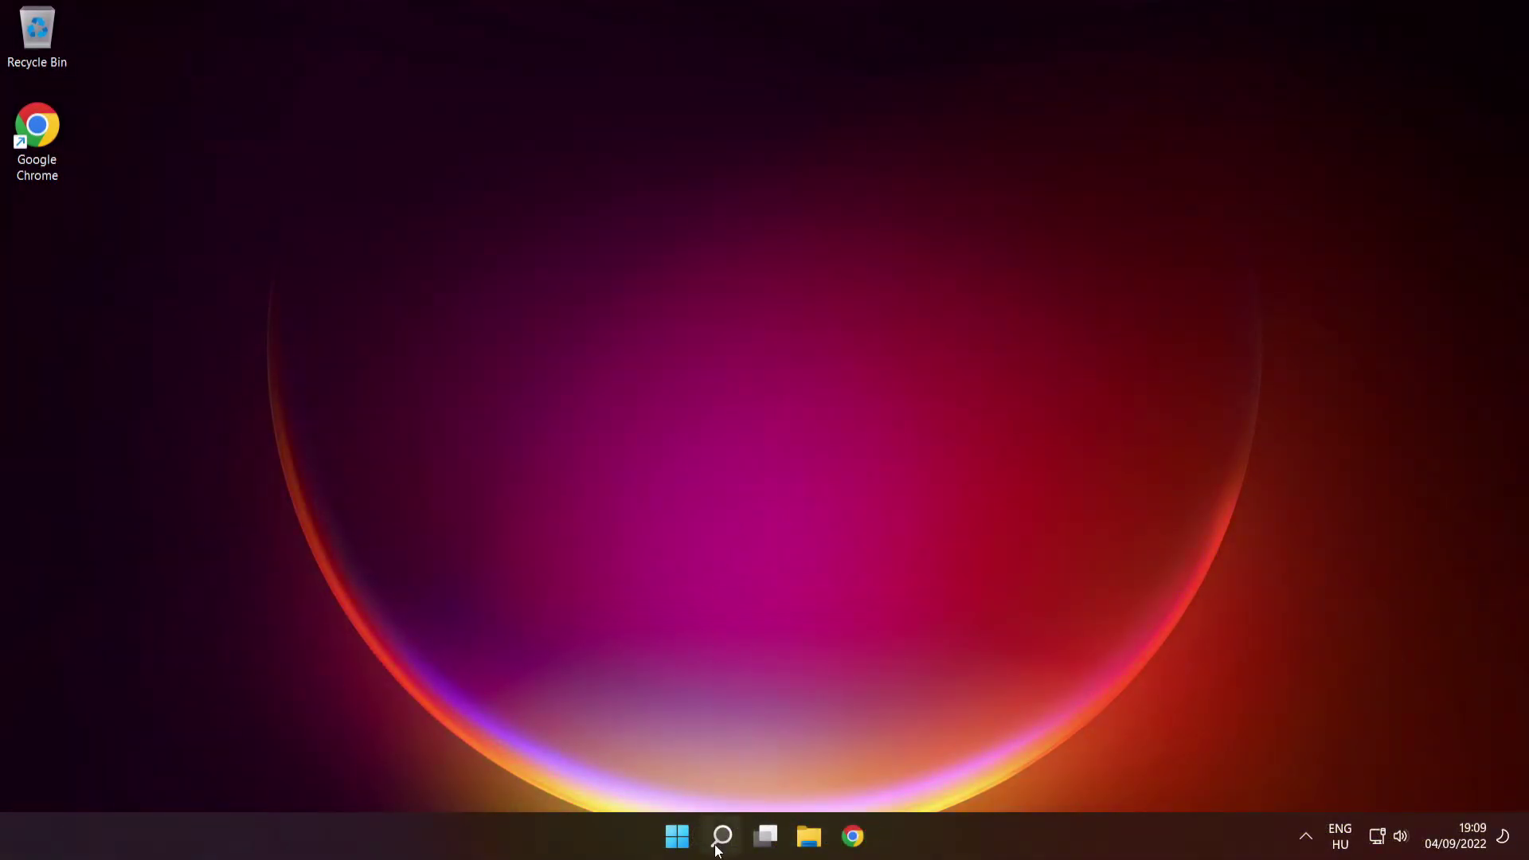
# Step: Search Windows for cmd, run Command Prompt as administrator, and move its window to the middle of the desktop
pyautogui.moveTo(712, 833)
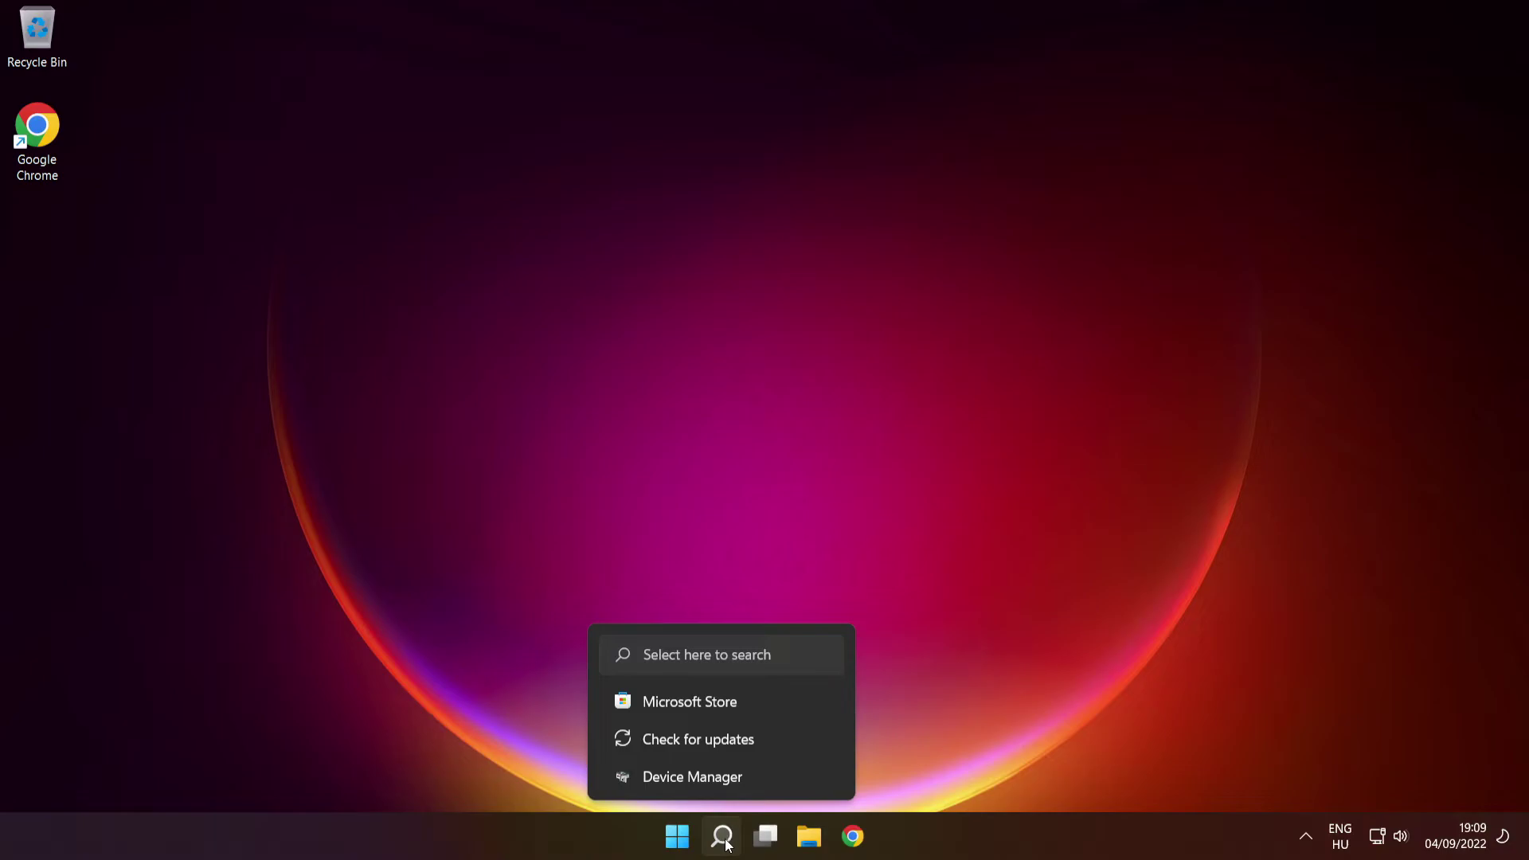
pyautogui.click(722, 837)
pyautogui.write('cmd')
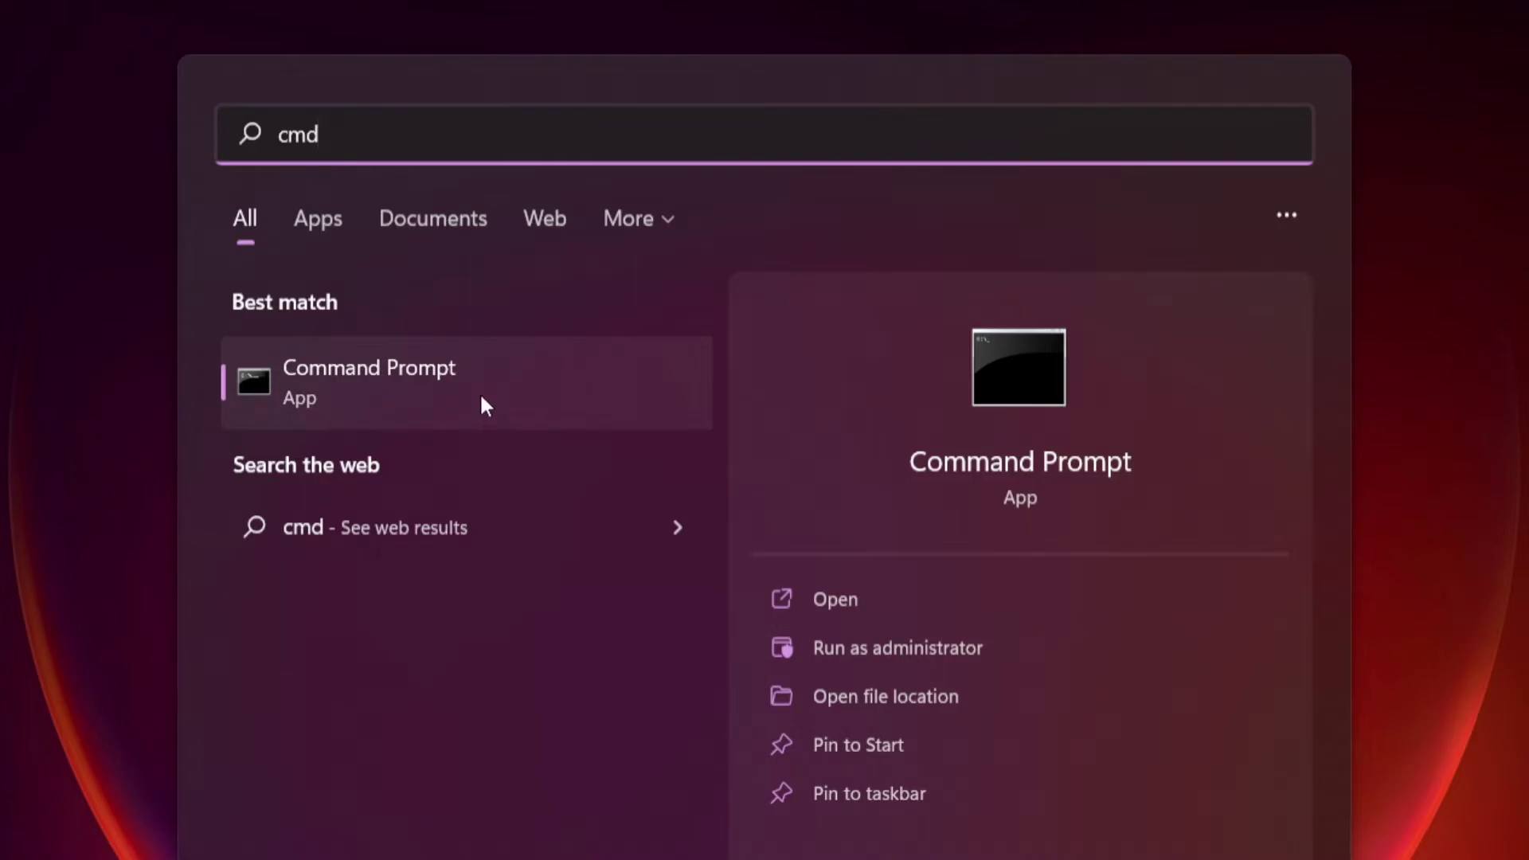
pyautogui.rightClick(564, 375)
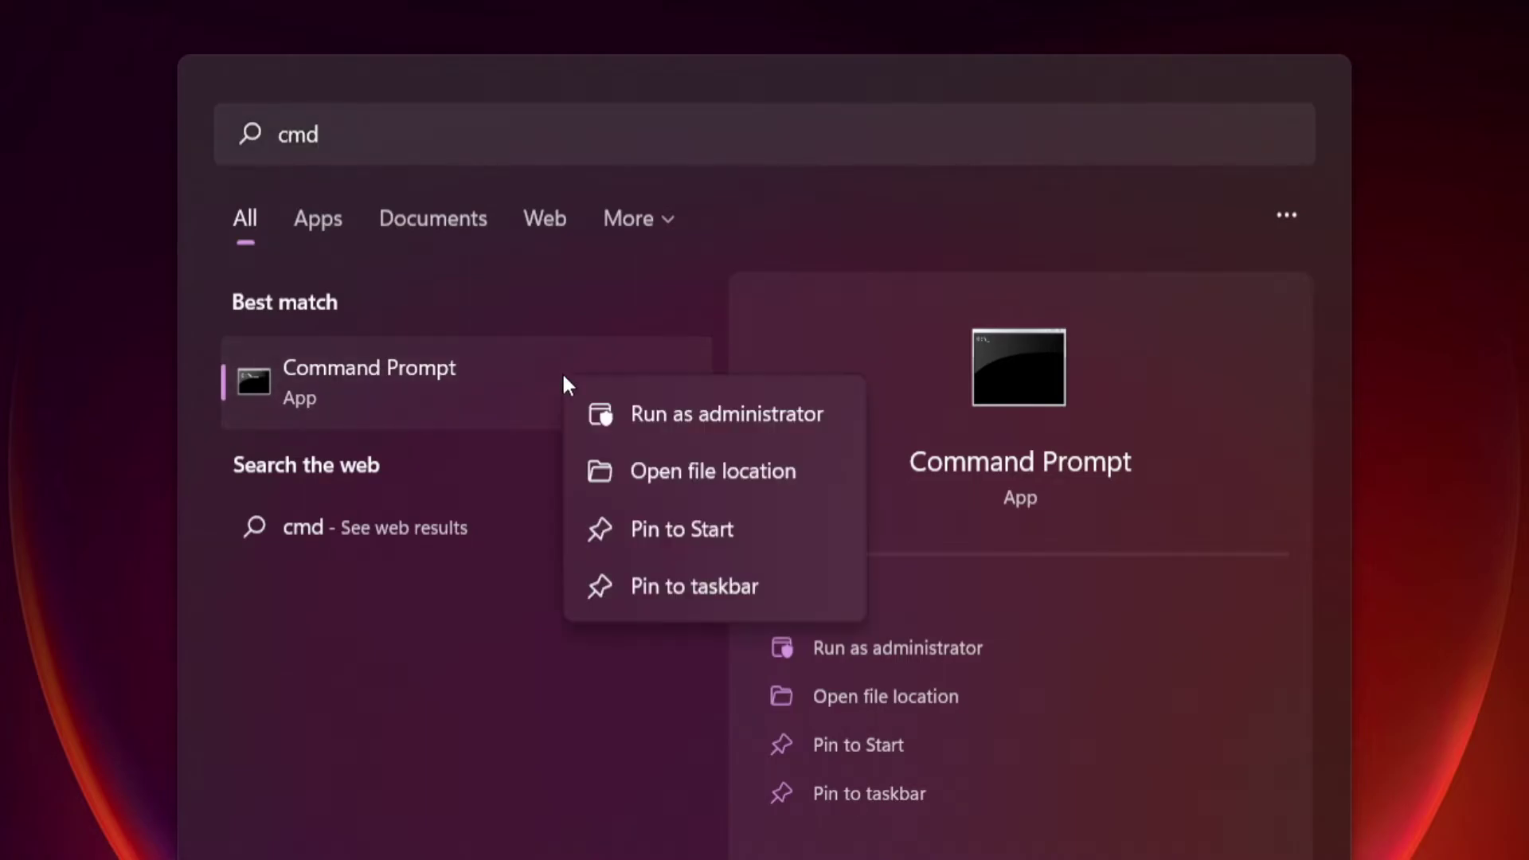
pyautogui.click(726, 413)
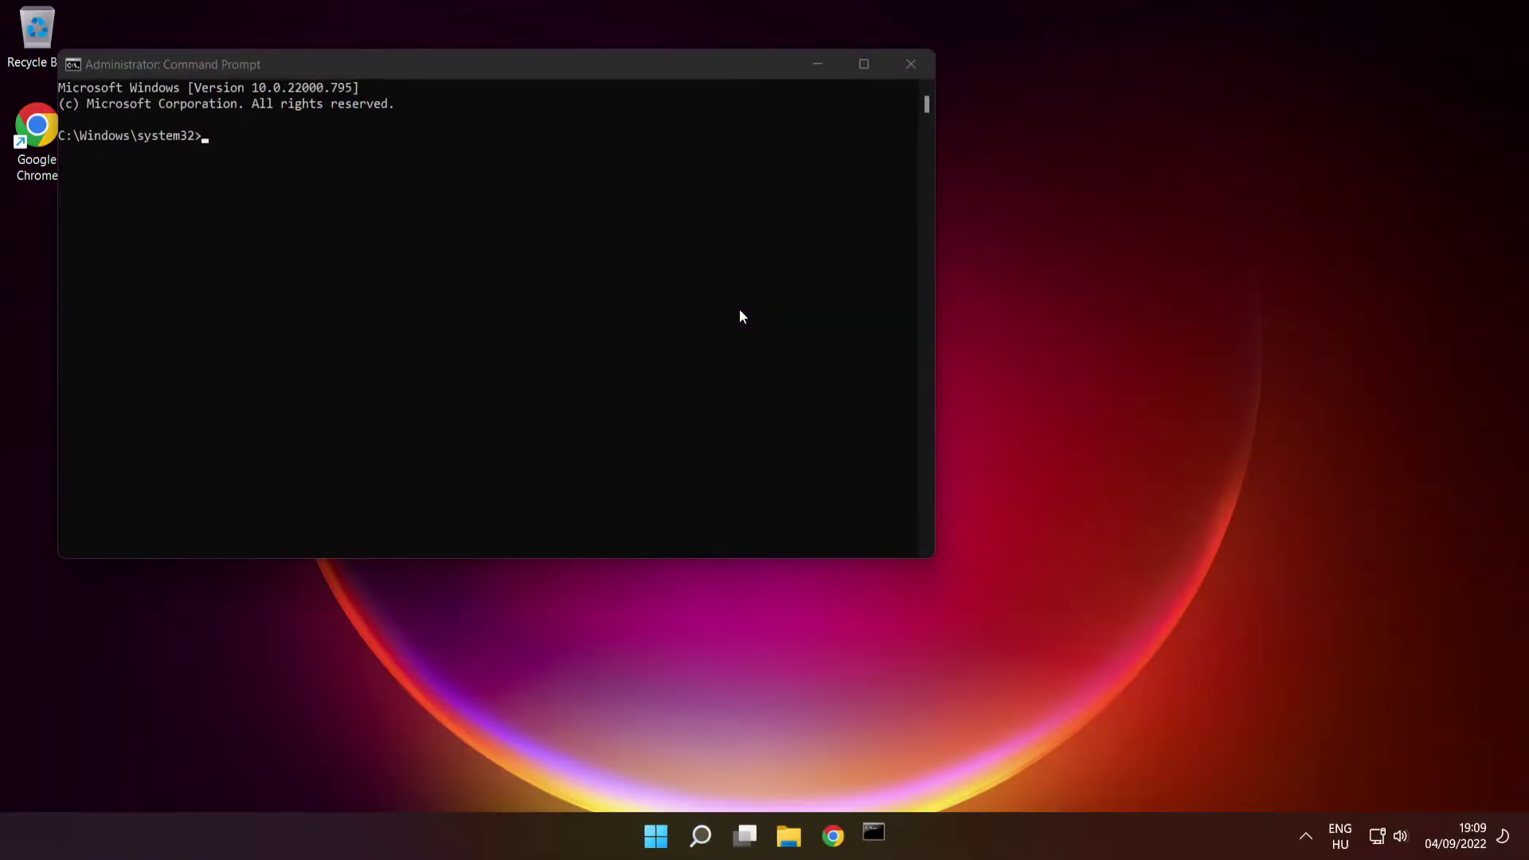
pyautogui.moveTo(616, 68); pyautogui.dragTo(884, 196)
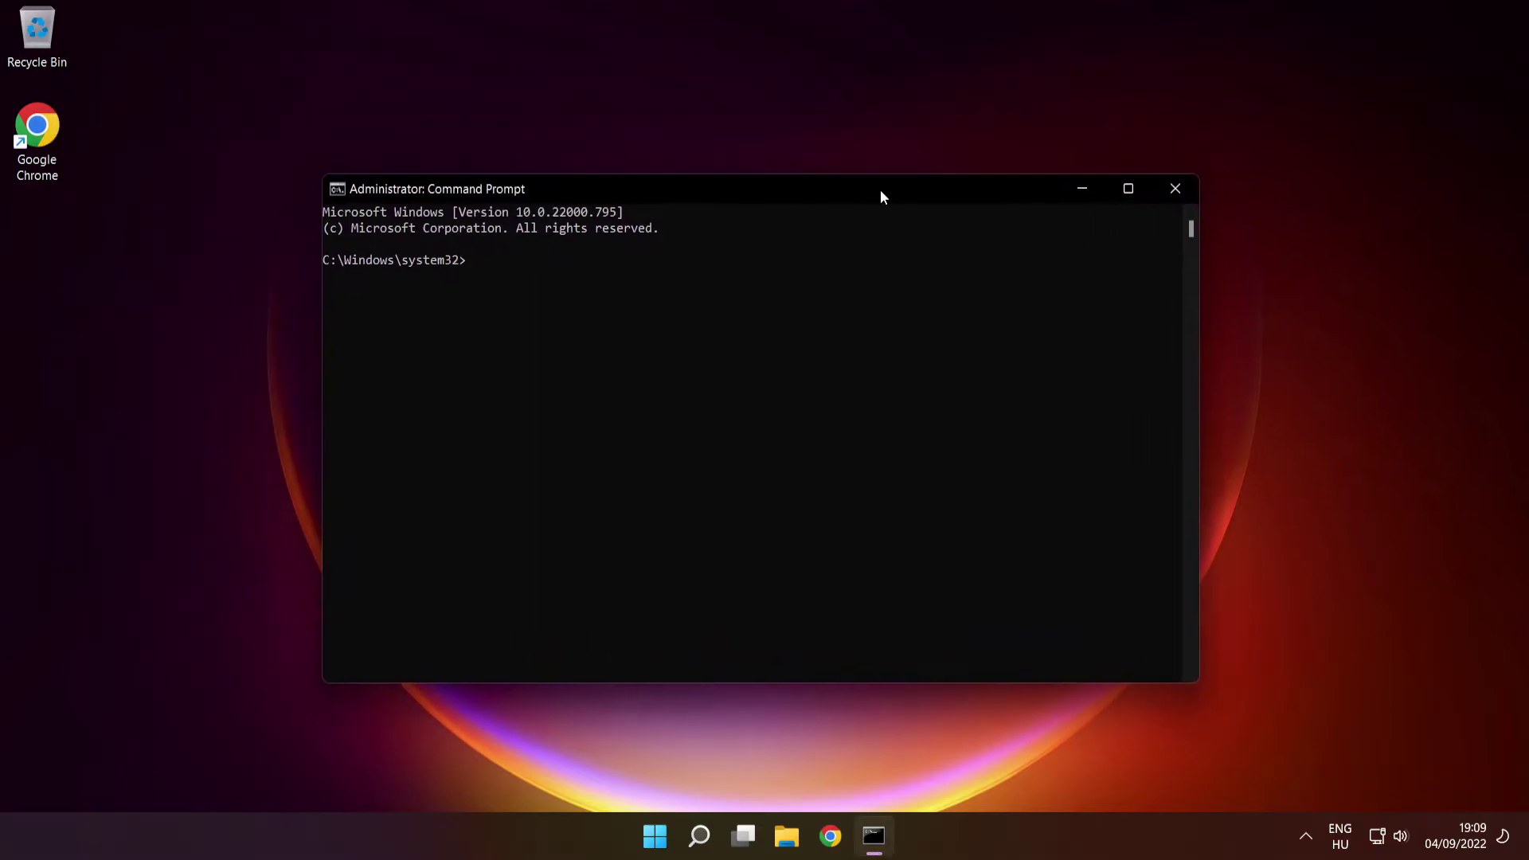
# Step: Run the system file scan with sfc /scannow and close Command Prompt once it completes
pyautogui.write('sfc')
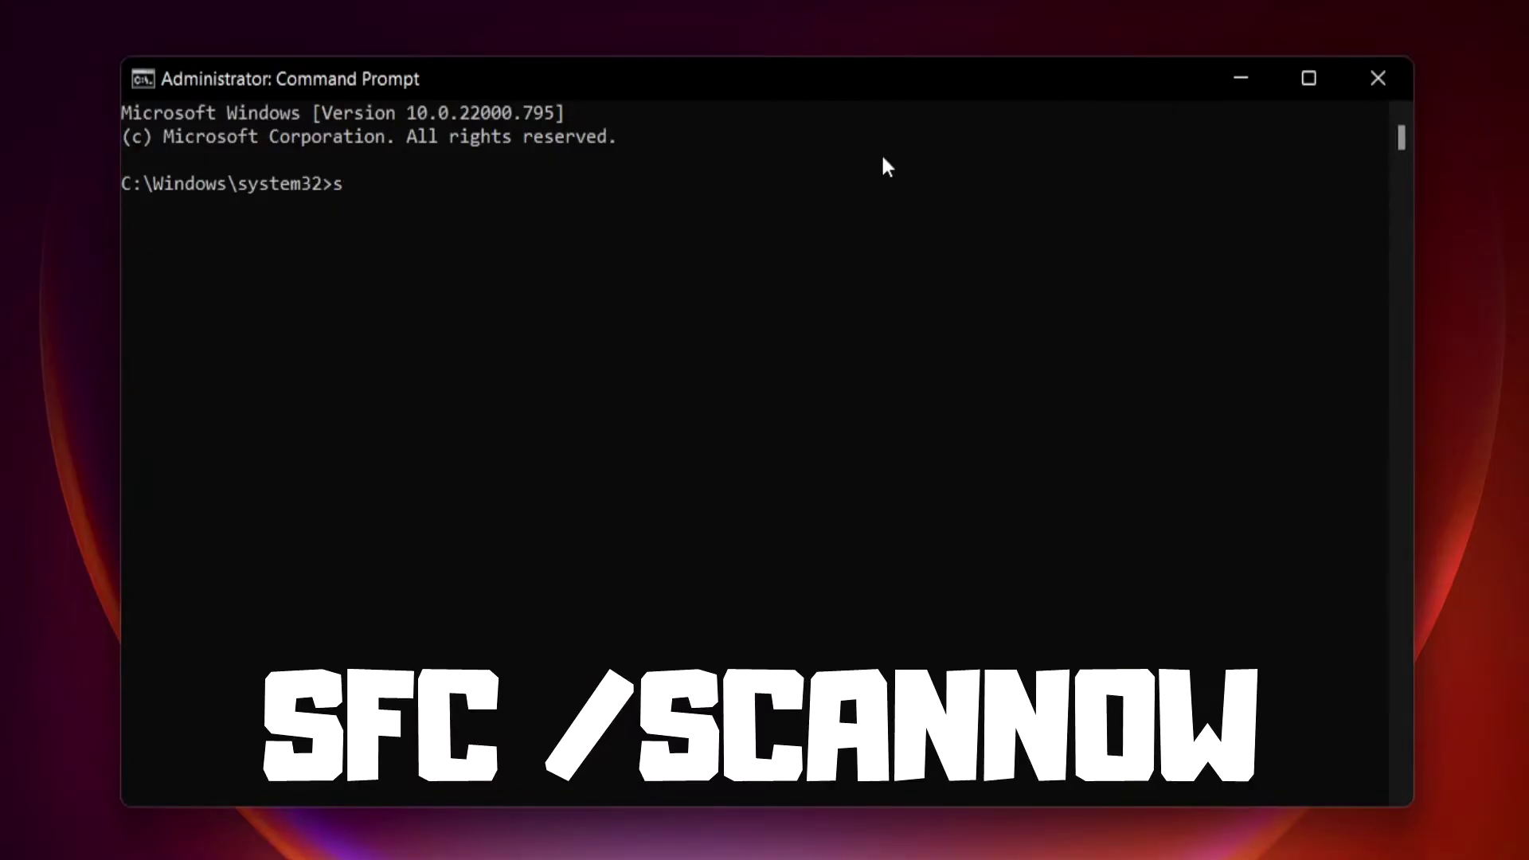
pyautogui.write(' /scannow')
pyautogui.press('Return')
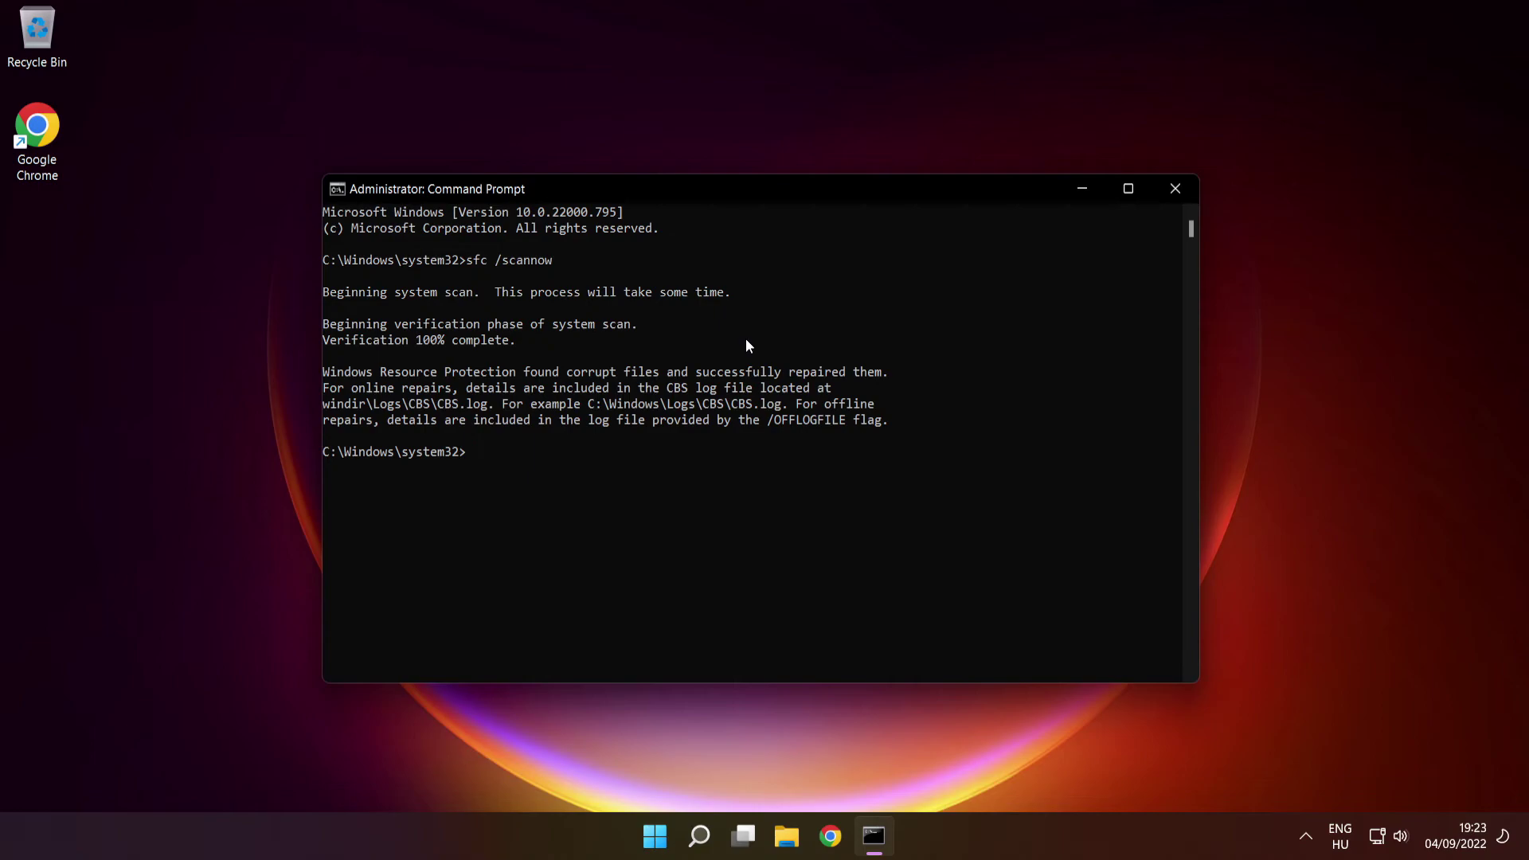
pyautogui.click(1177, 191)
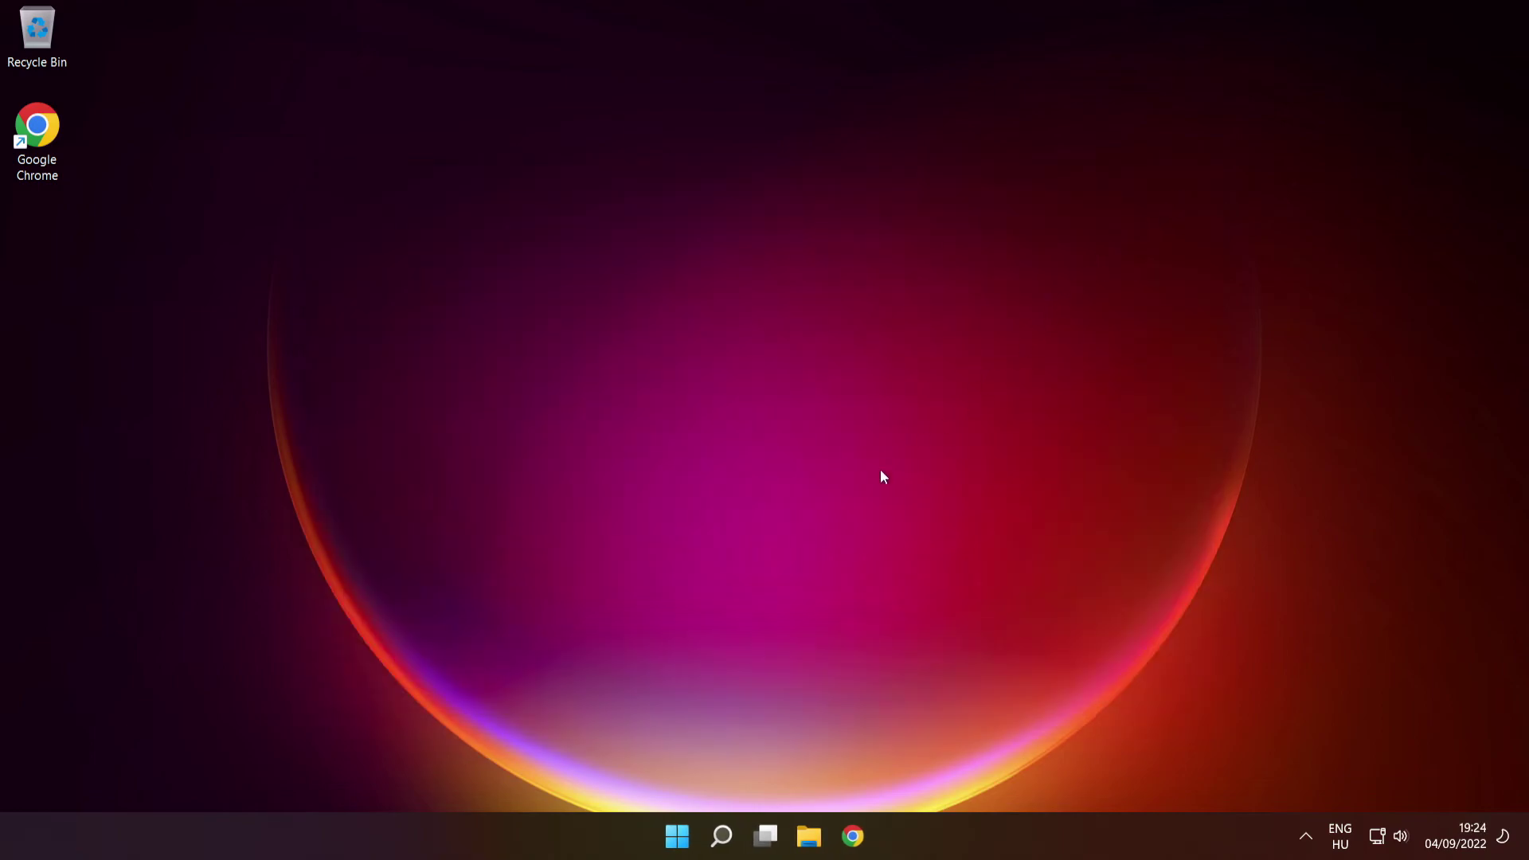
# Step: Restart the computer from the Start menu's power options
pyautogui.click(677, 835)
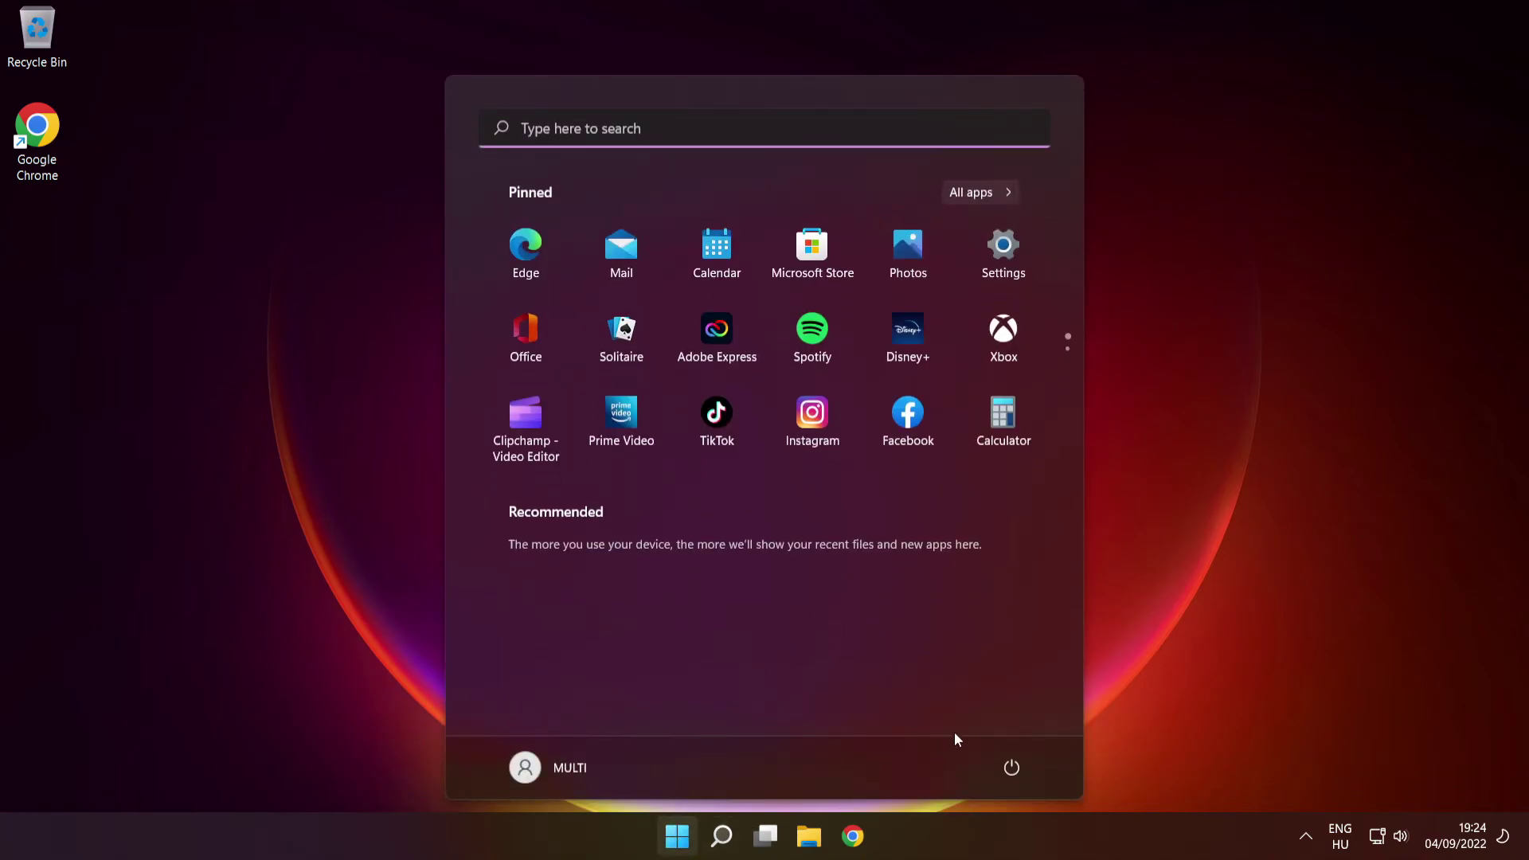
pyautogui.click(1012, 767)
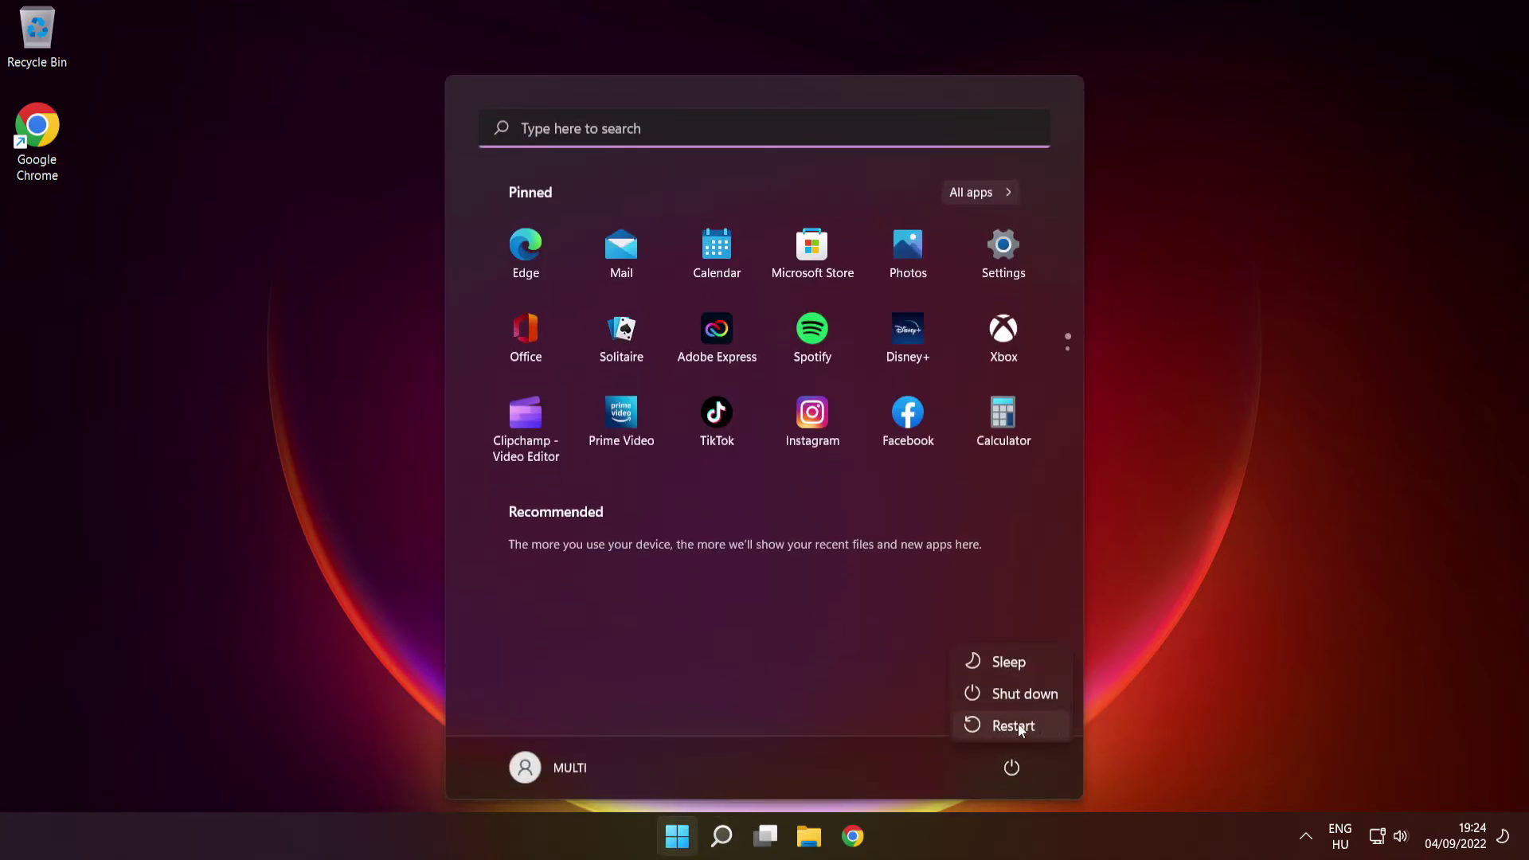
pyautogui.click(1014, 726)
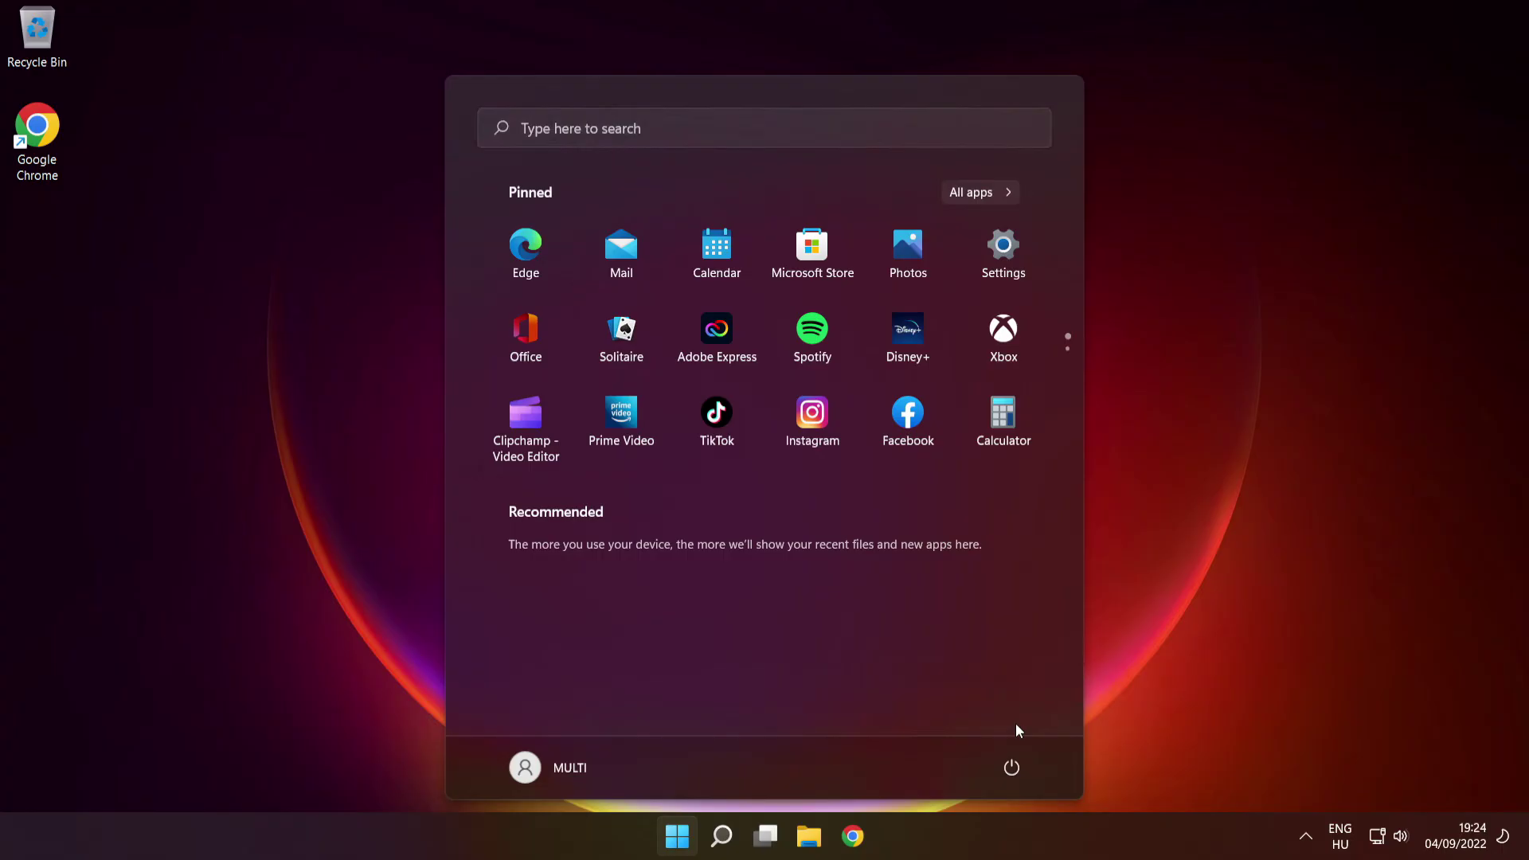